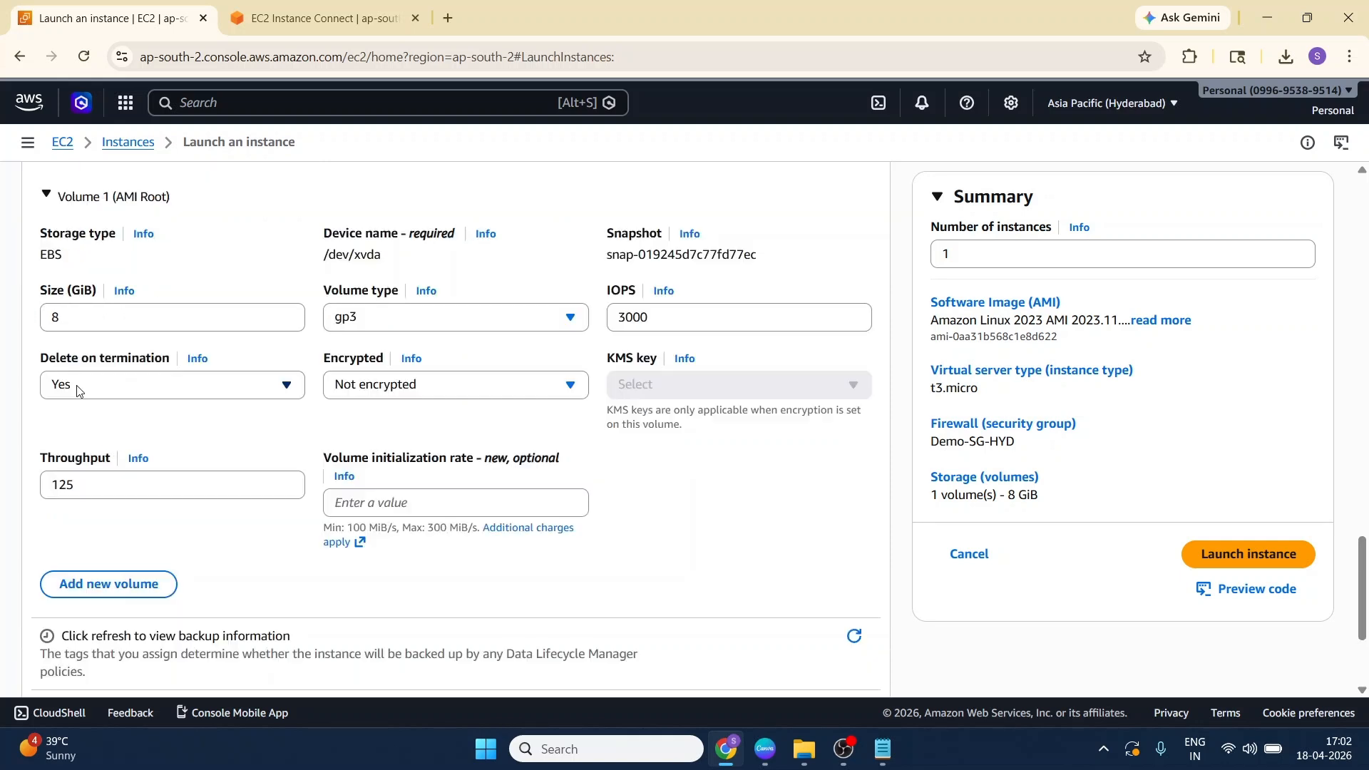
Step: Set Delete on termination to No for the root volume and launch the instance
click(72, 385)
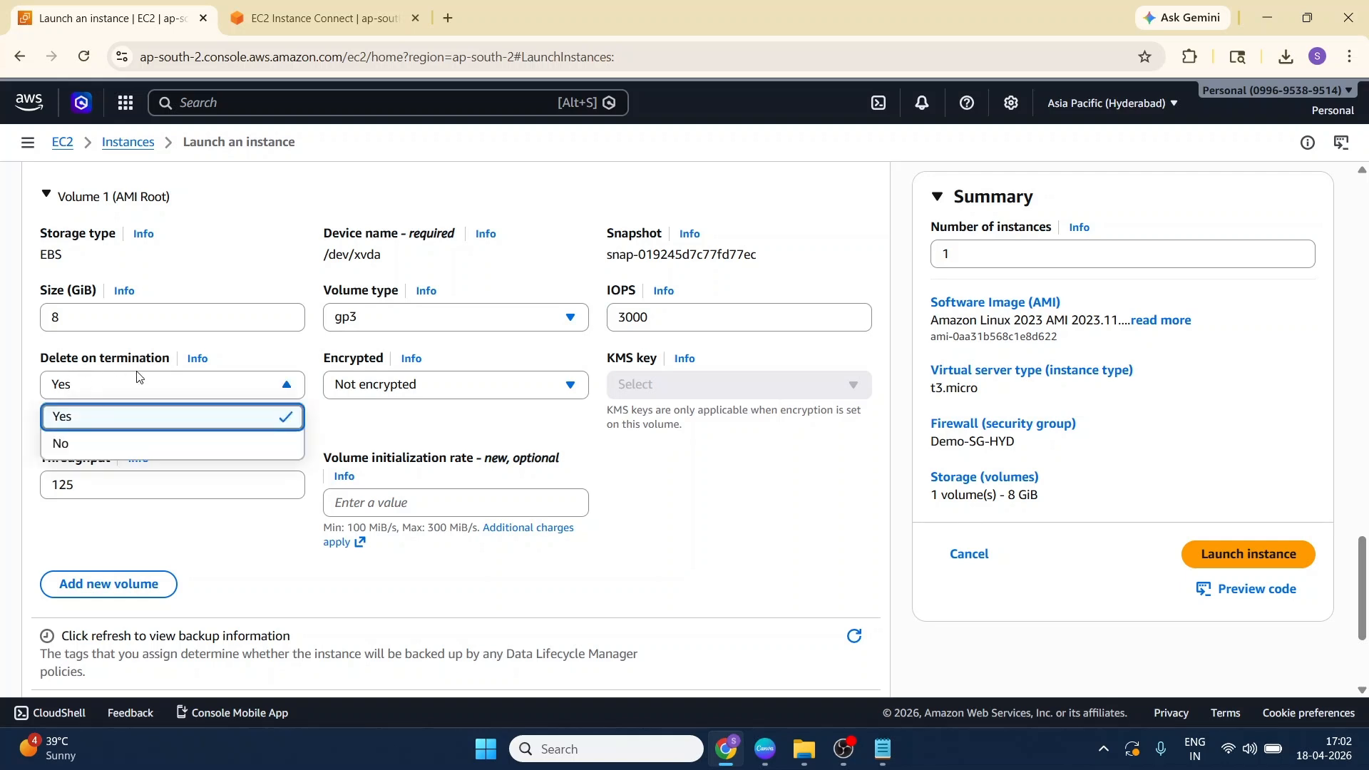
click(89, 445)
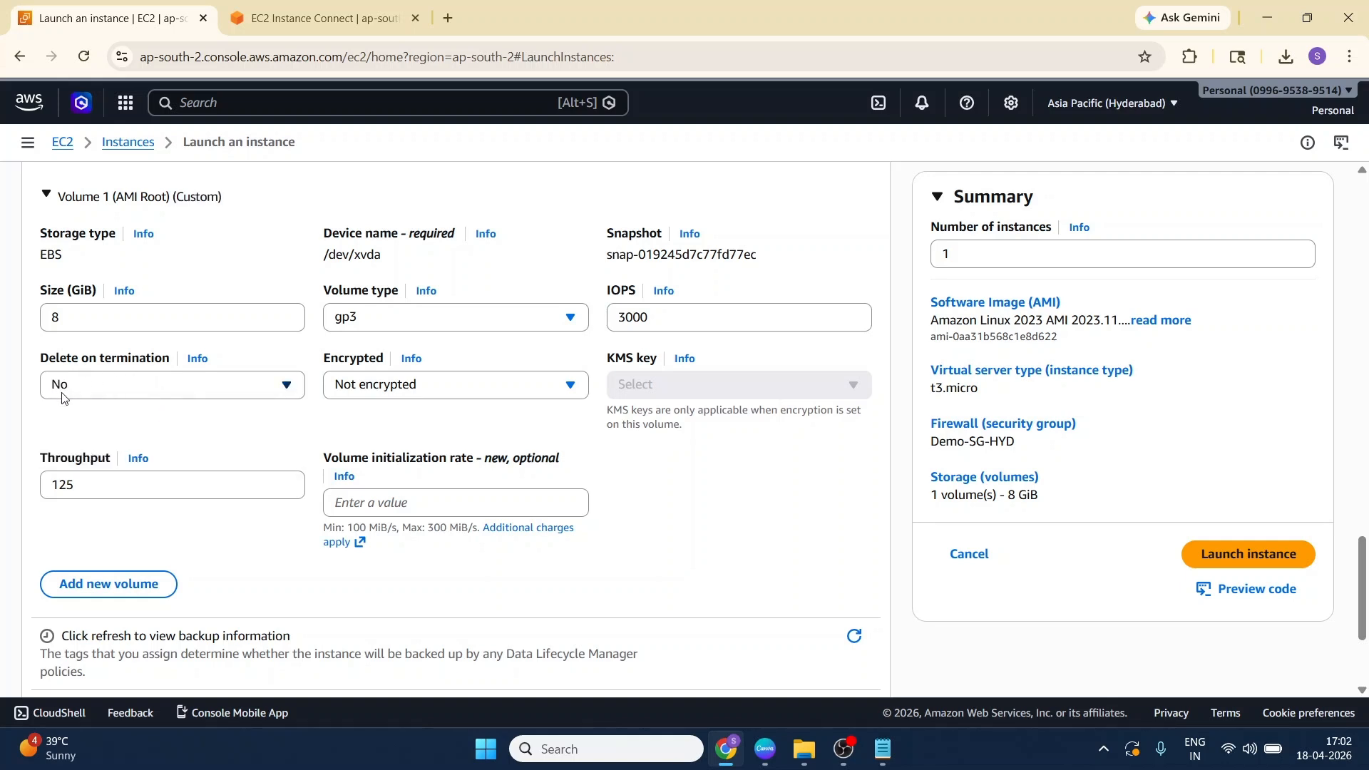
scroll(104, 431, up, 1)
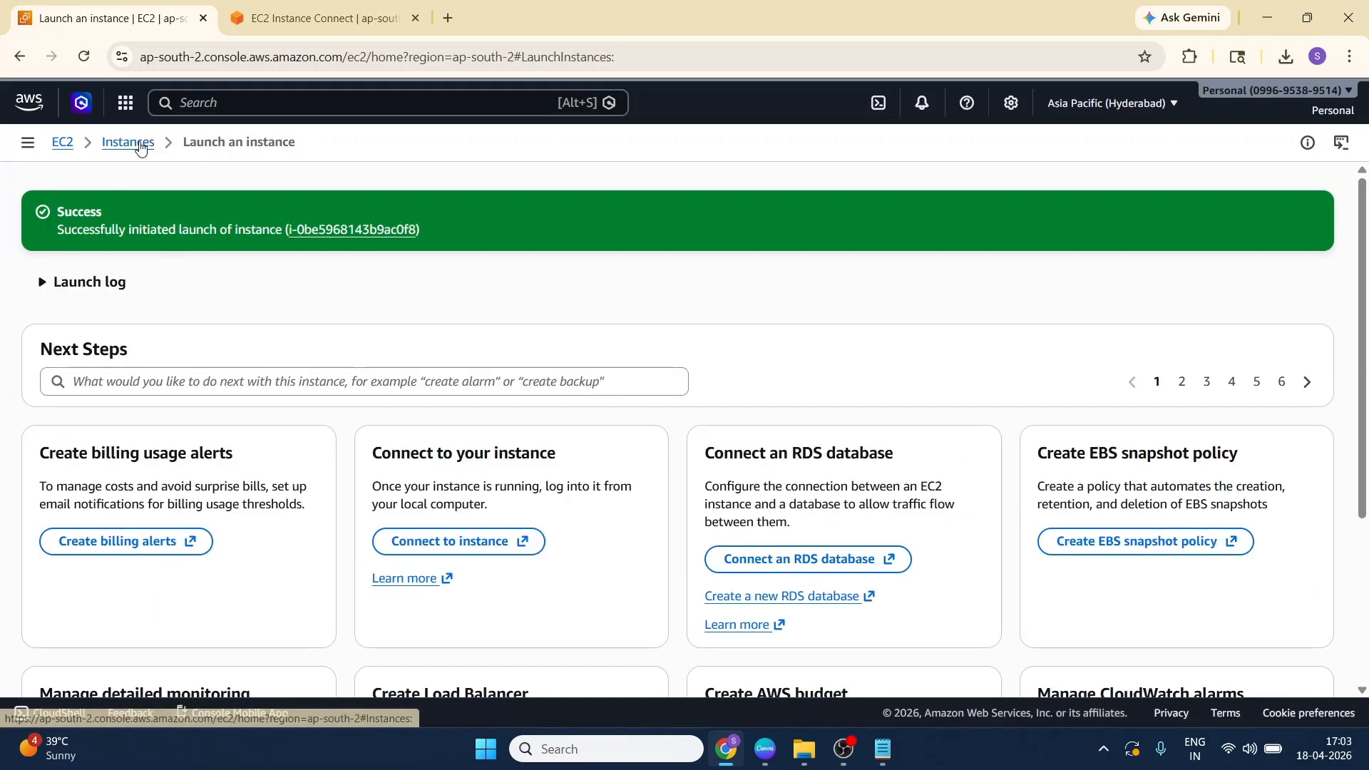
Step: Start creating a new EBS volume from the volumes list and set its size to 2 GiB
click(137, 143)
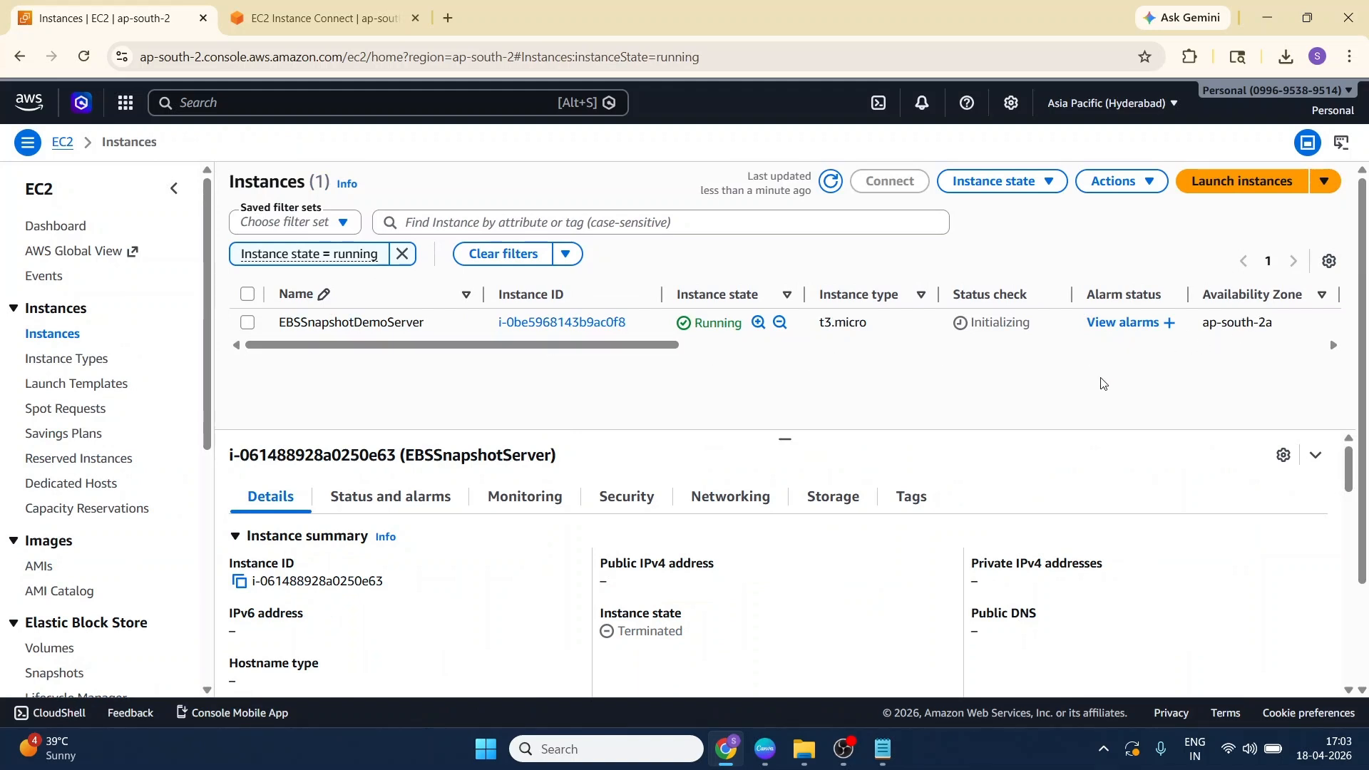
scroll(43, 513, down, 3)
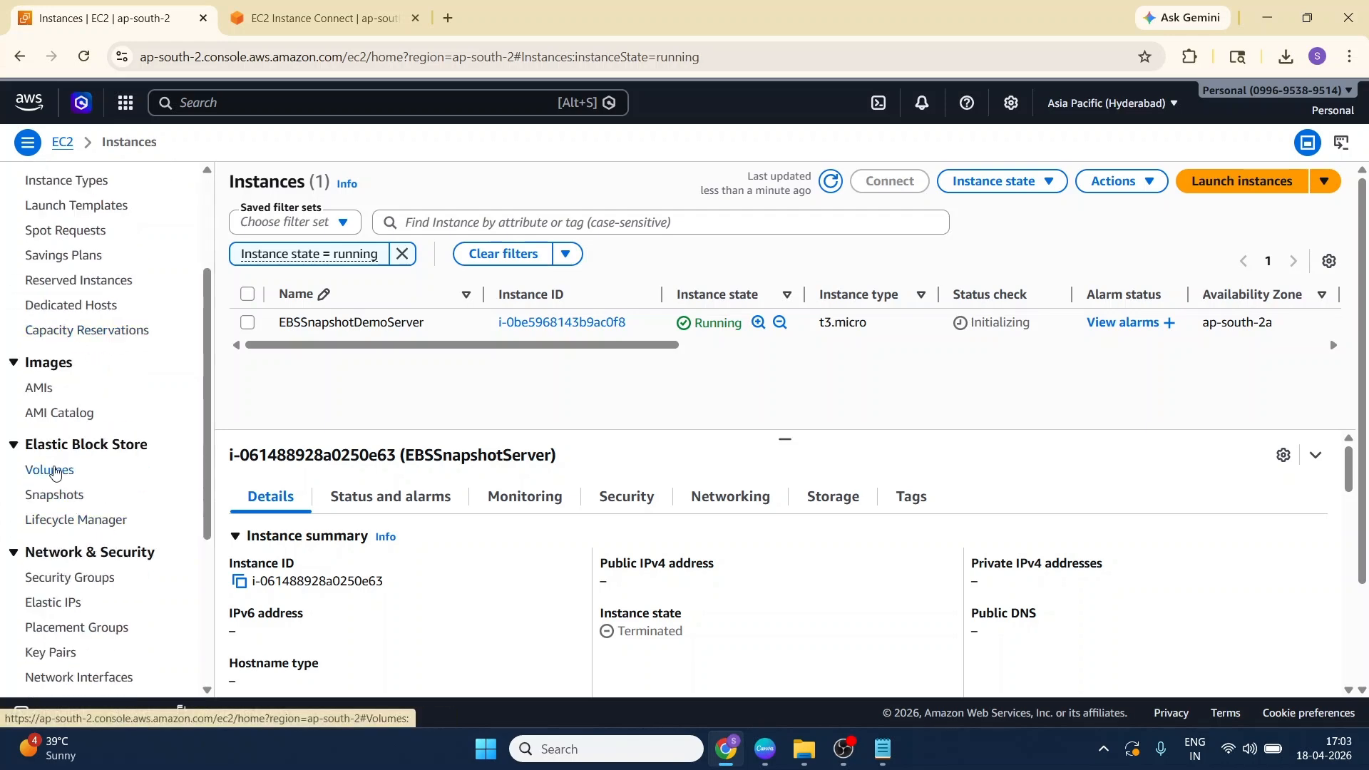
click(50, 470)
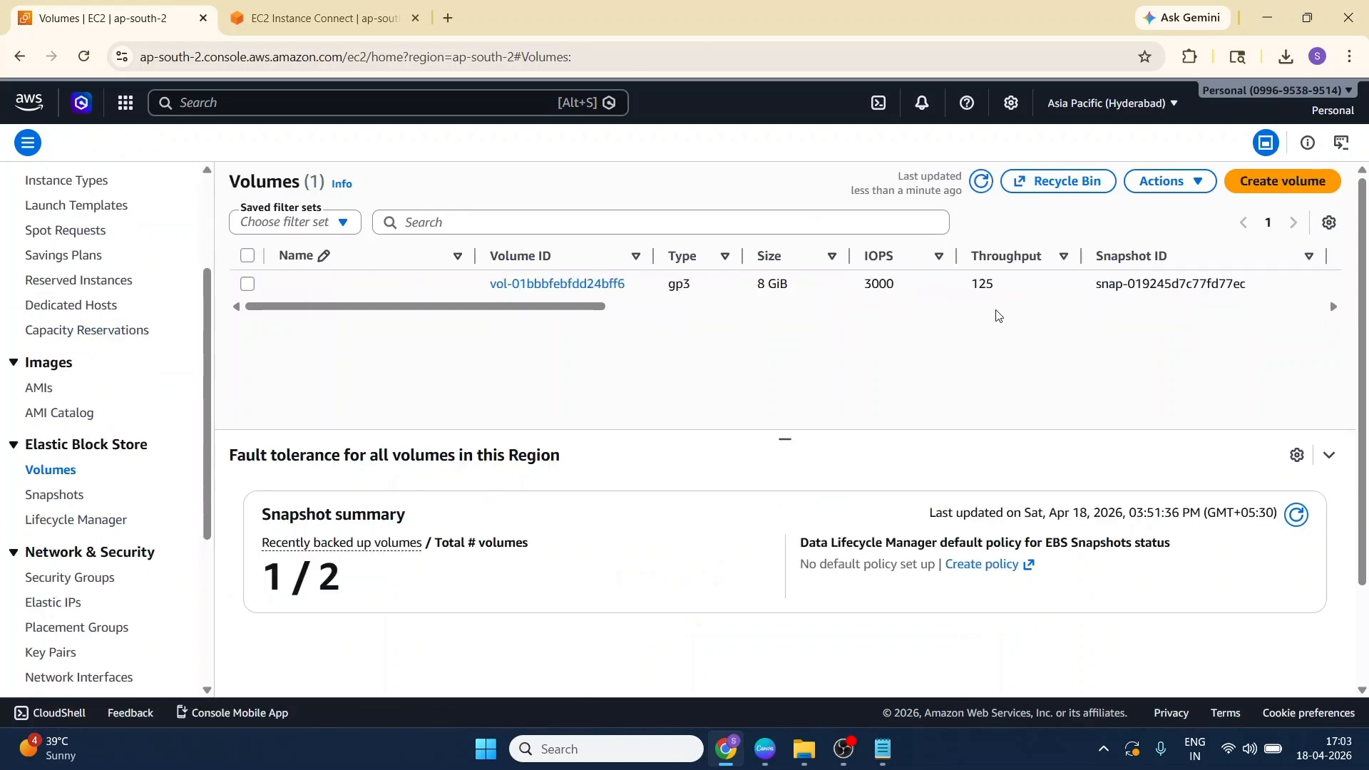
click(1290, 187)
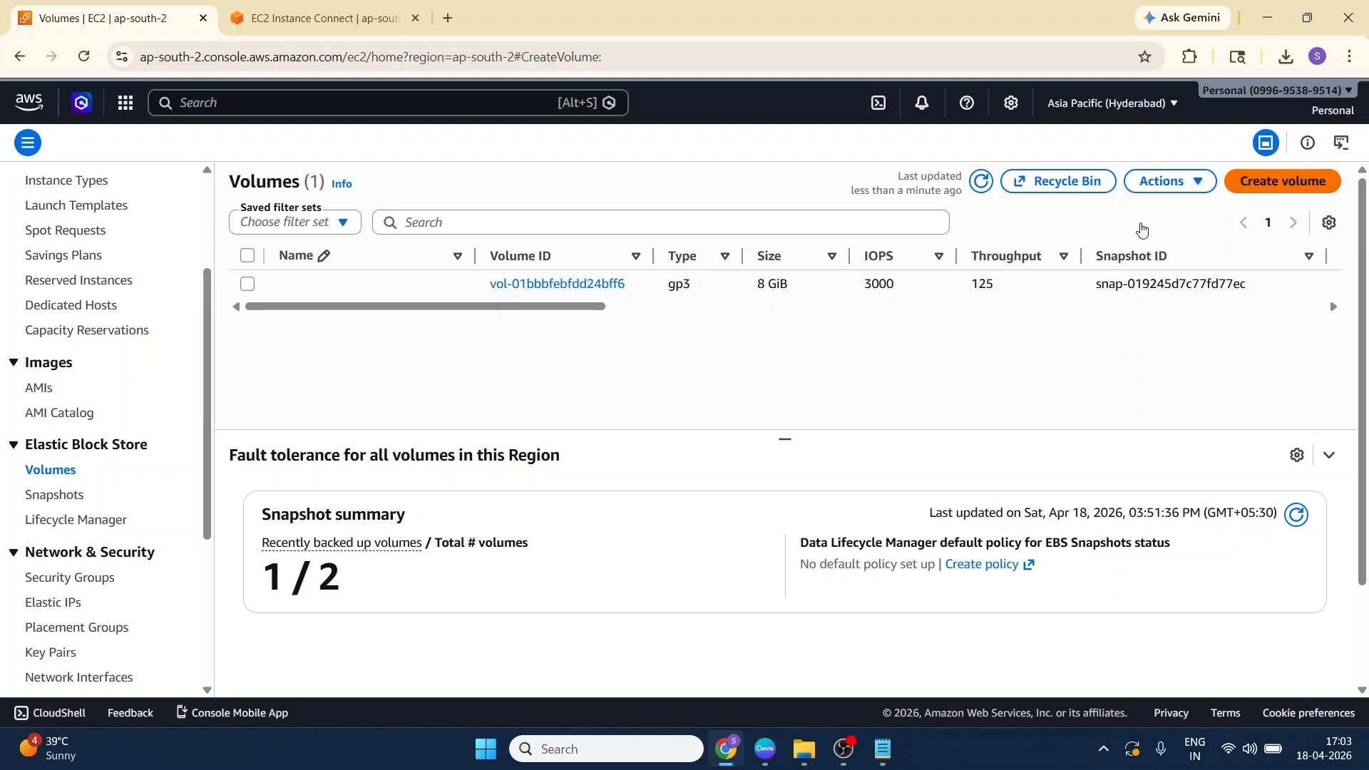
click(75, 387)
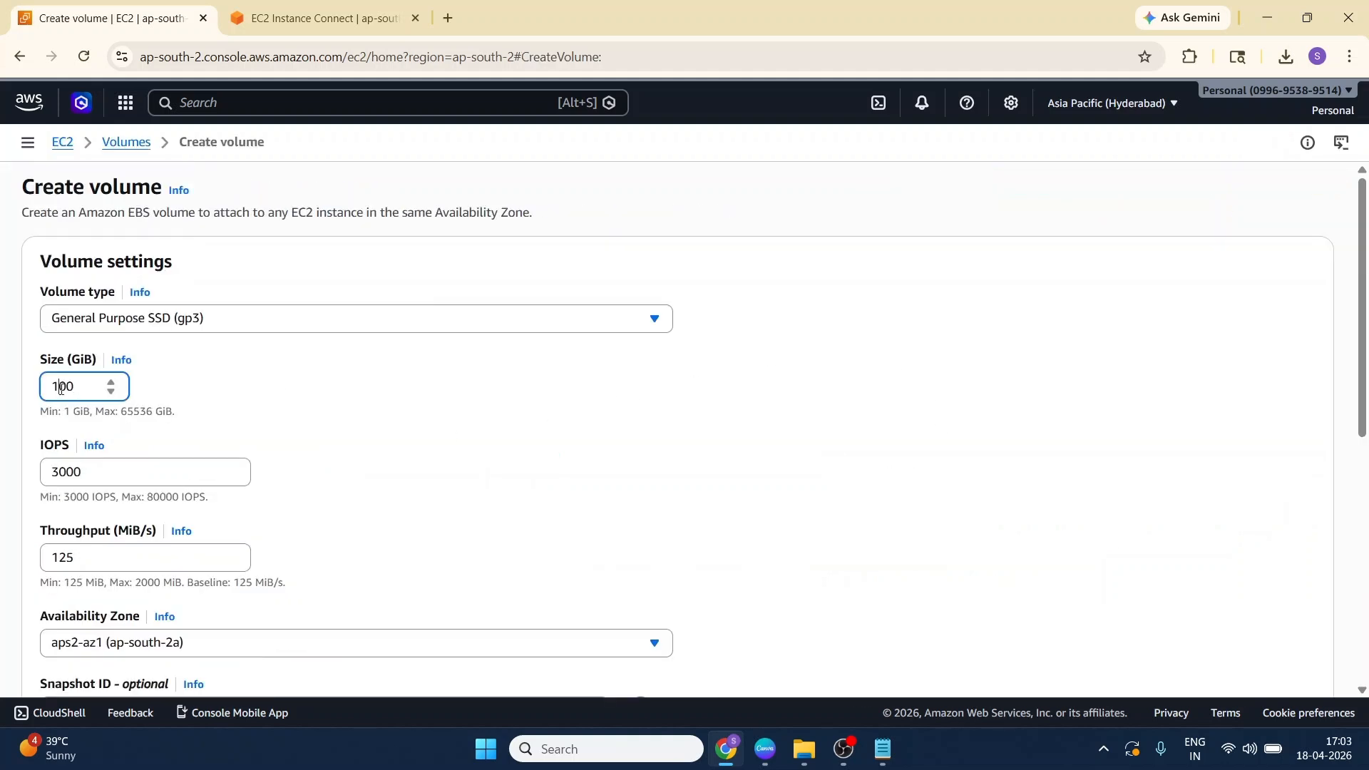
double_click(75, 387)
text(2)
scroll(326, 418, down, 2)
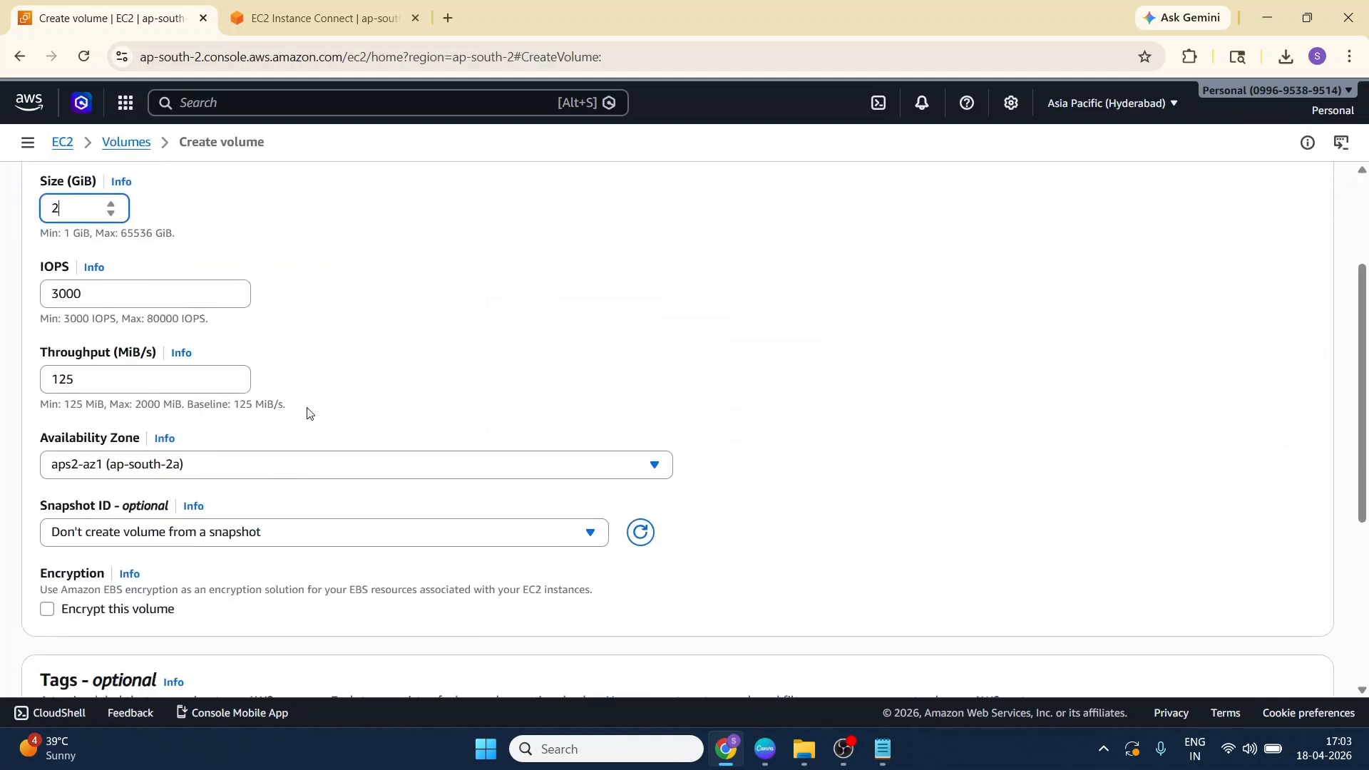
Step: Tag the new volume with key VolumeType and value Additional, and create it
scroll(391, 427, down, 3)
click(114, 503)
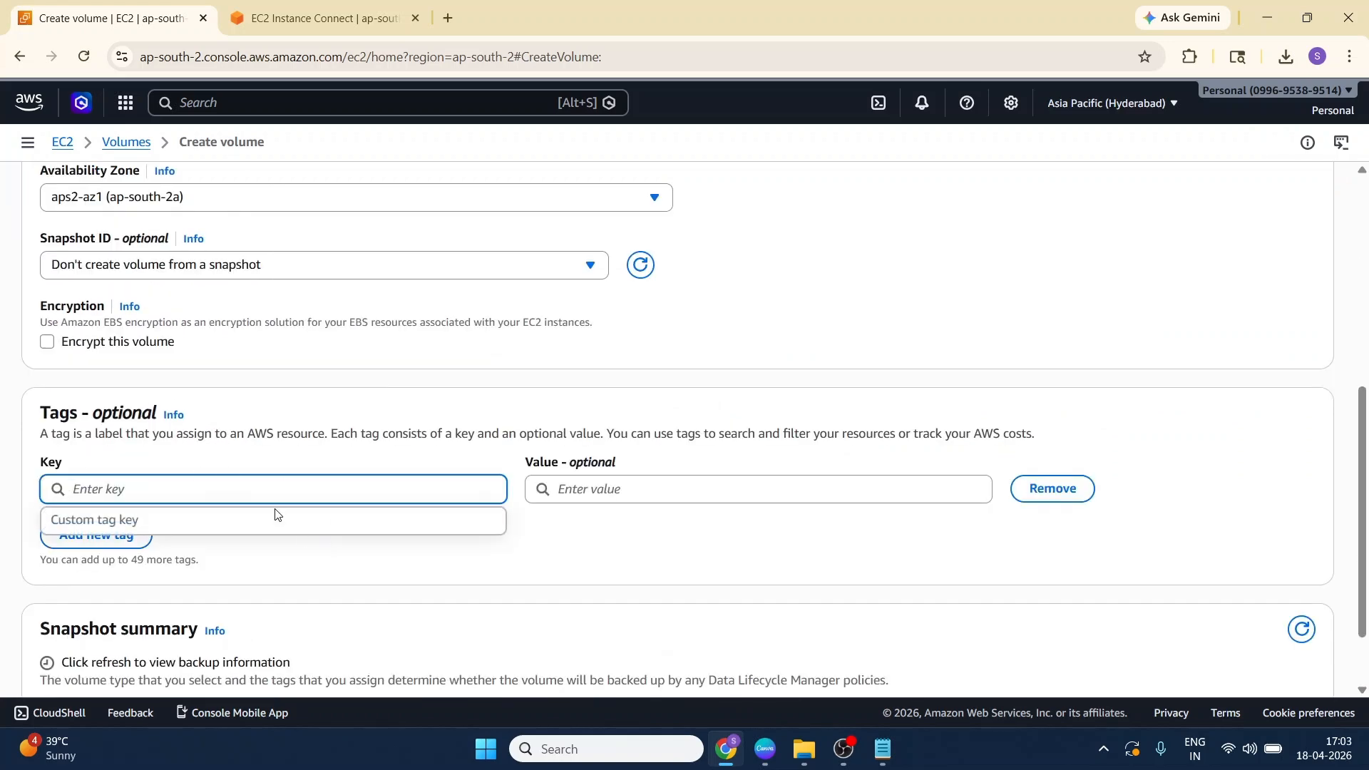
text(VolumeType)
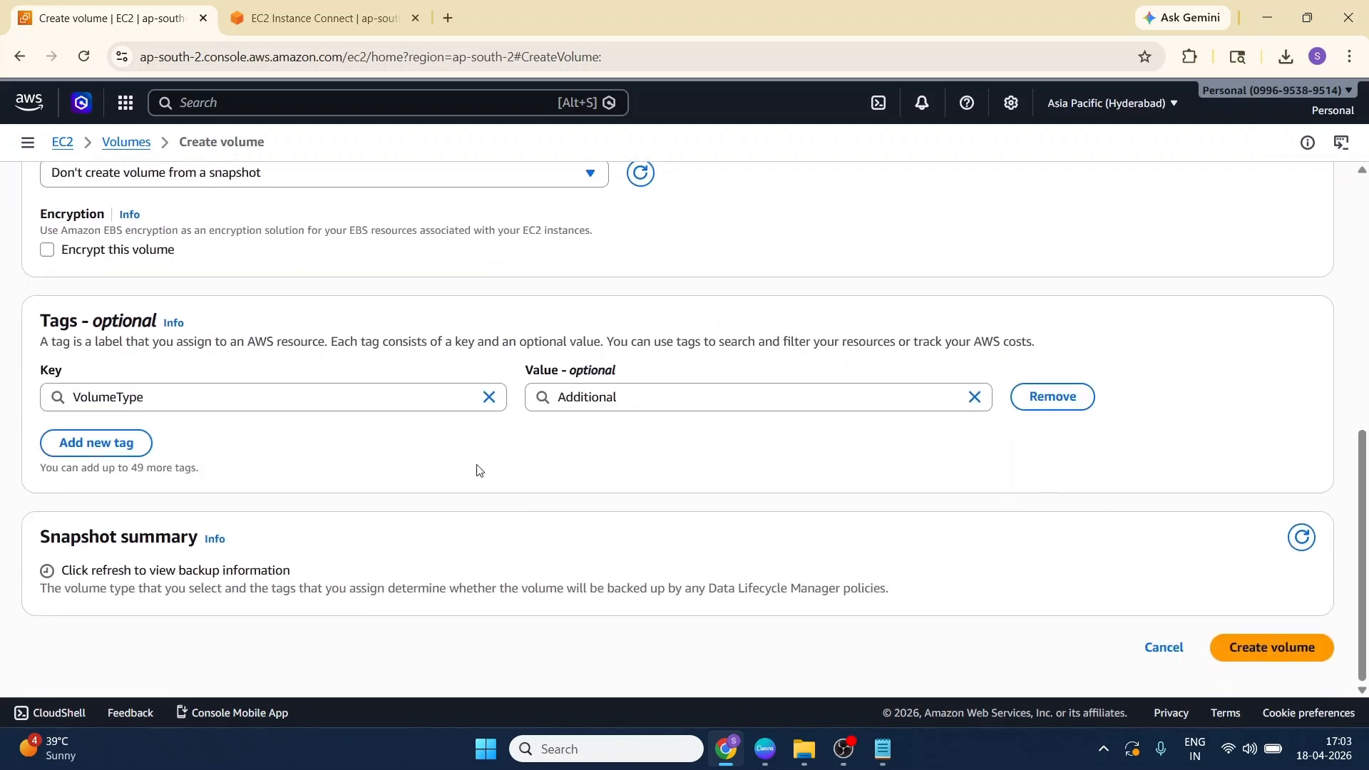
click(1271, 650)
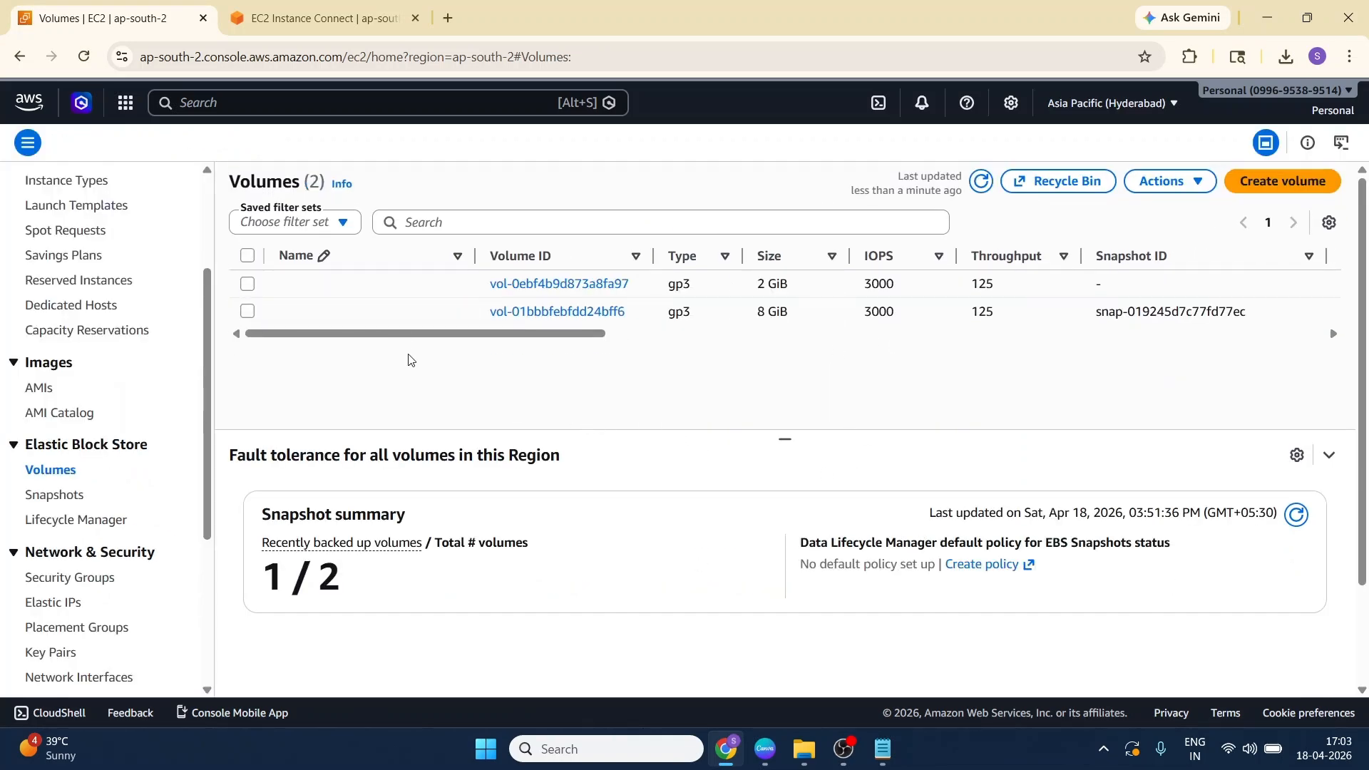
Step: Name the new 2 GiB volume AdditionalVolume and view its state in the volumes list
click(371, 283)
text(AdditionalVolume)
key(Return)
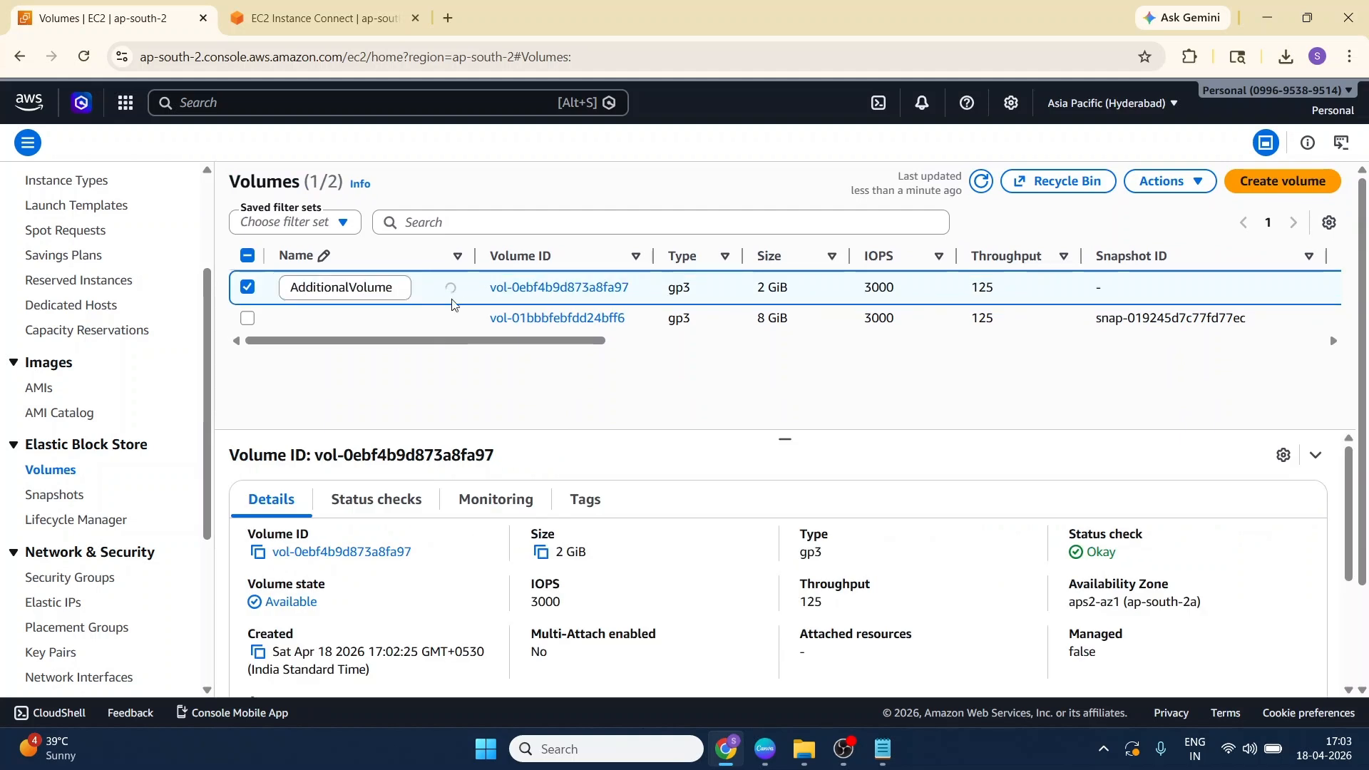
click(684, 333)
drag(881, 325, 883, 323)
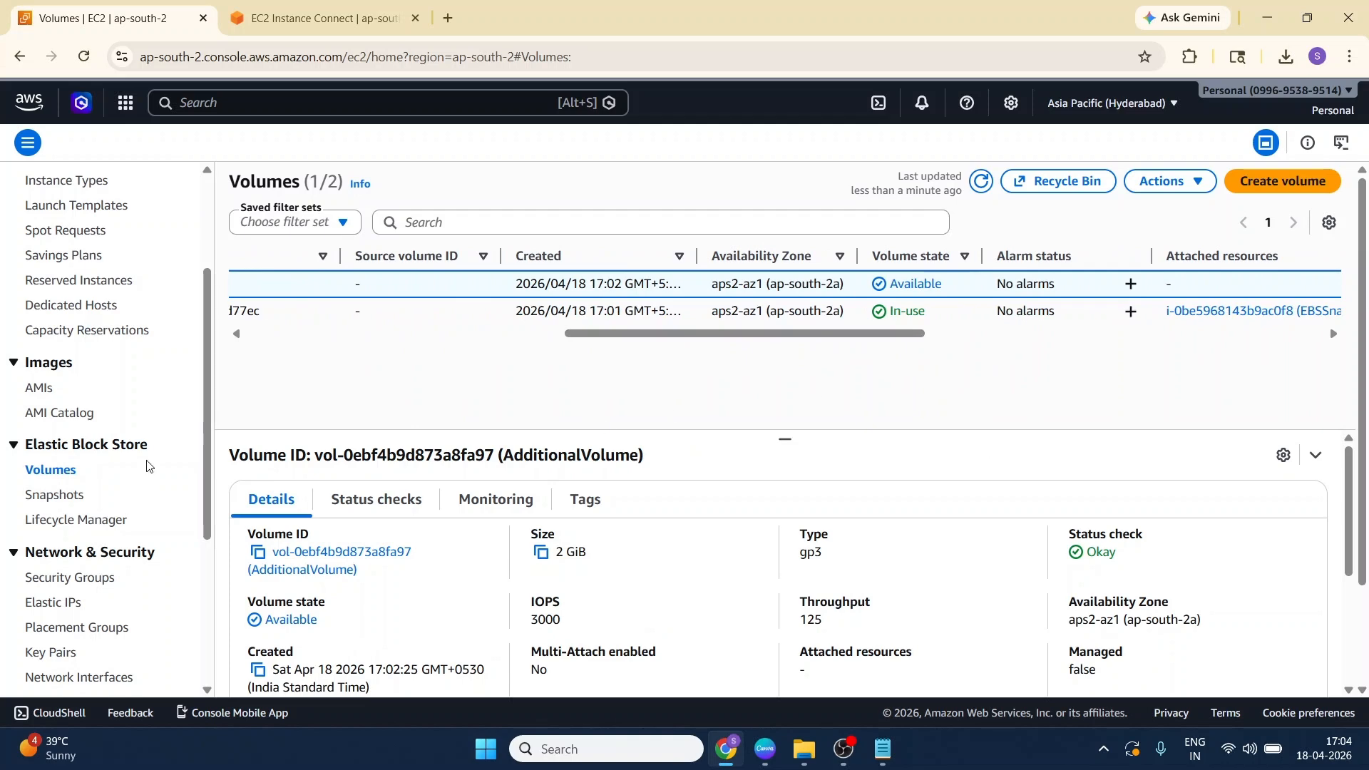
Step: Open the attach-volume form for the running EBSSnapshotDemoServer instance
scroll(96, 412, up, 3)
click(50, 333)
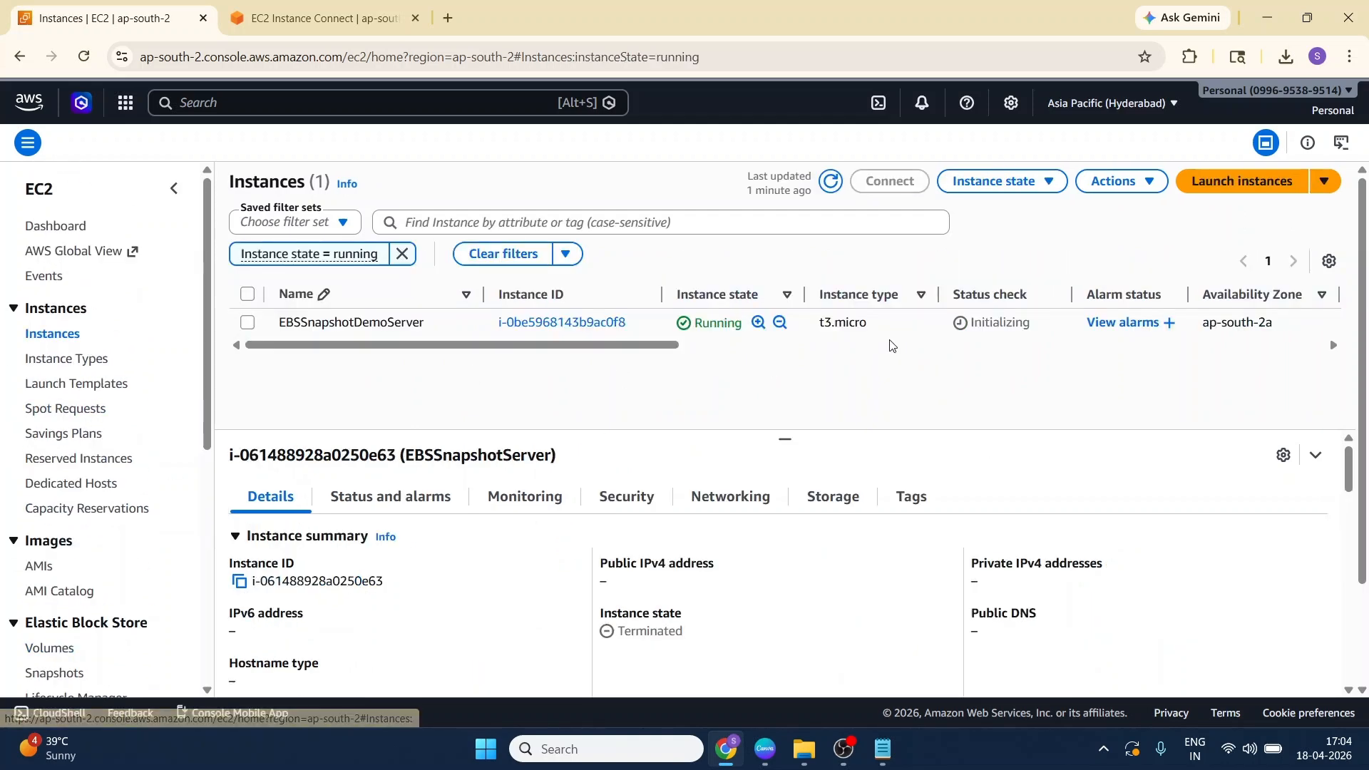
click(891, 322)
click(1120, 181)
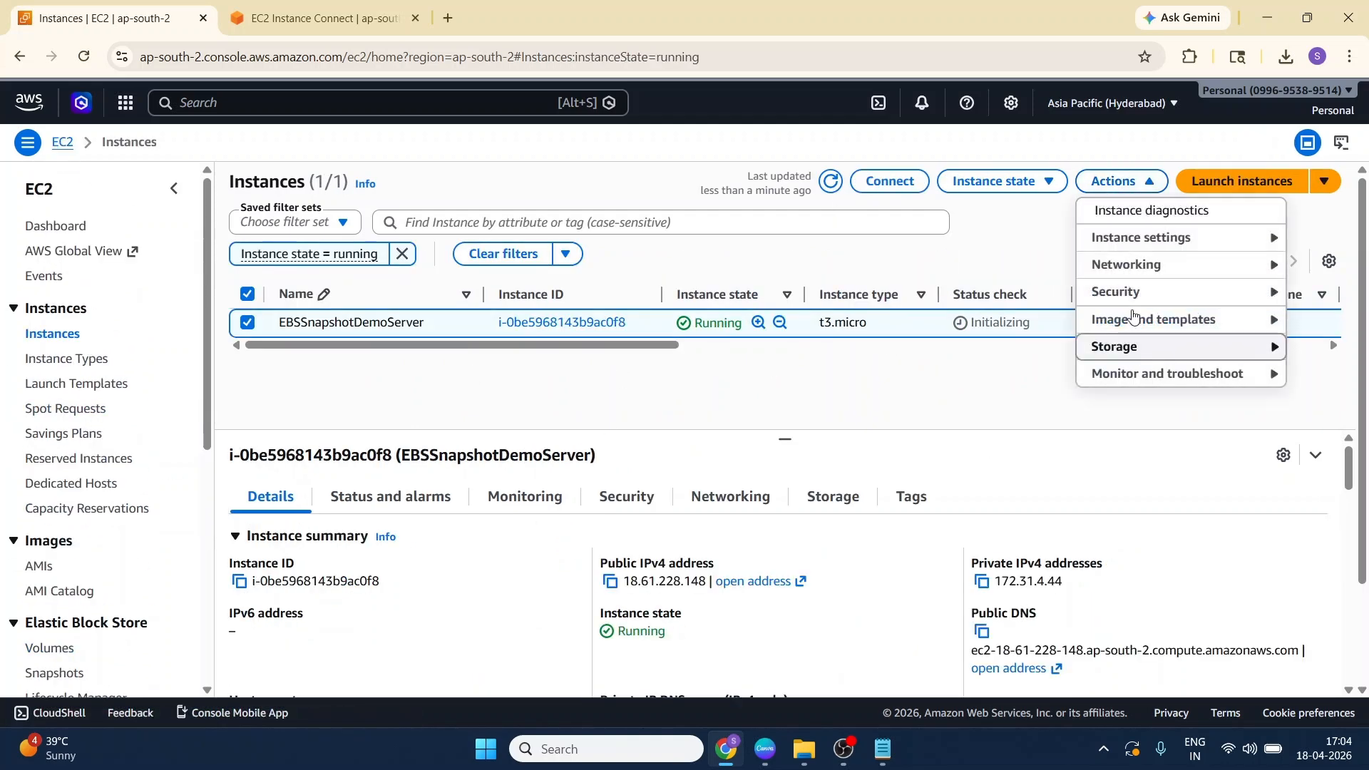
mouse_move(1160, 342)
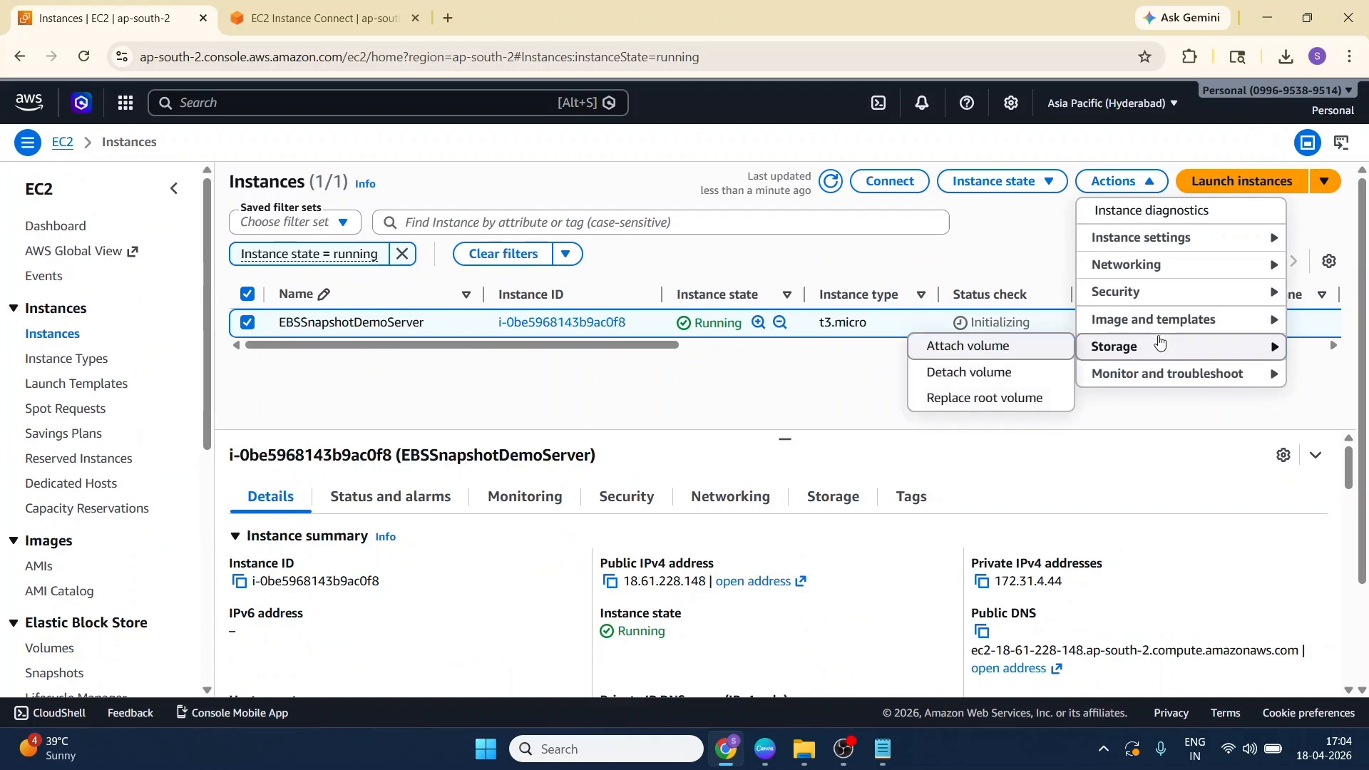
click(955, 345)
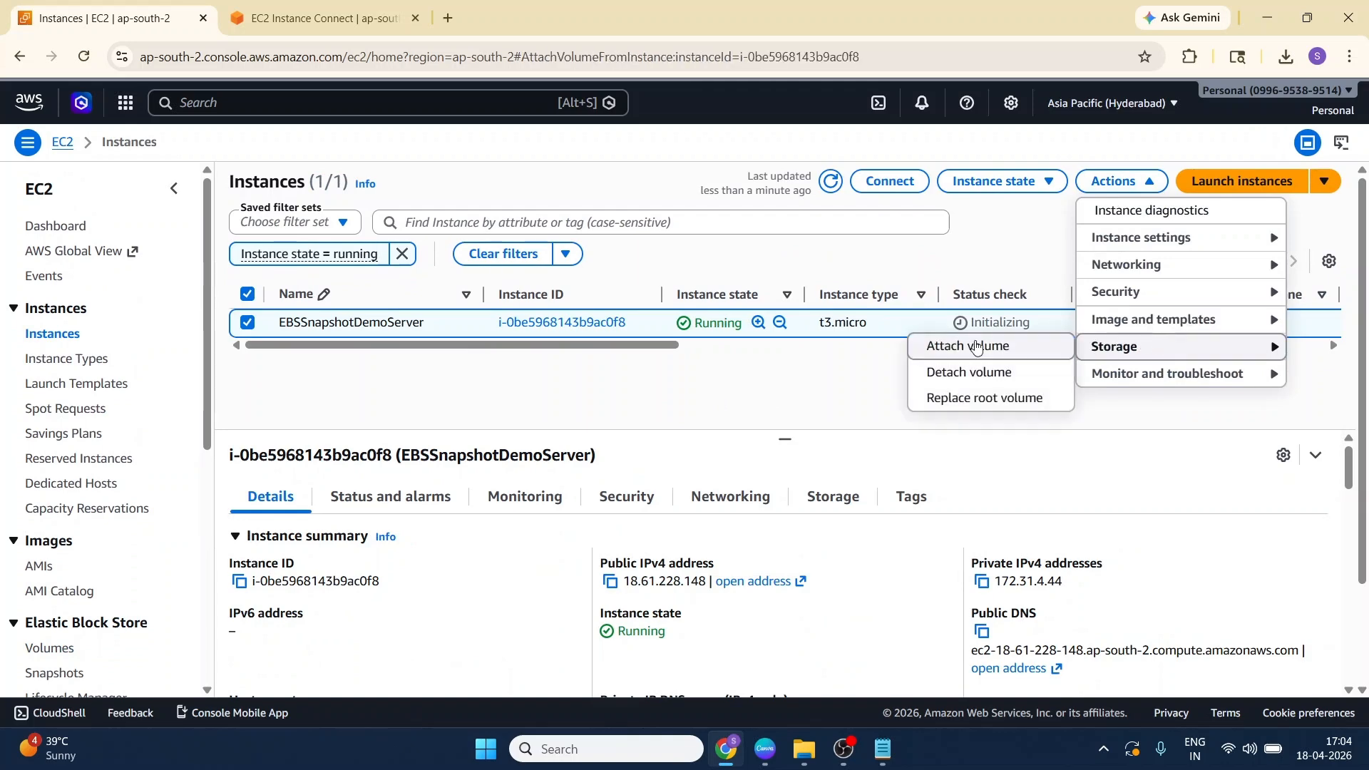
Step: Attach AdditionalVolume to the instance under a chosen device name and dismiss the success notice
click(389, 431)
click(239, 502)
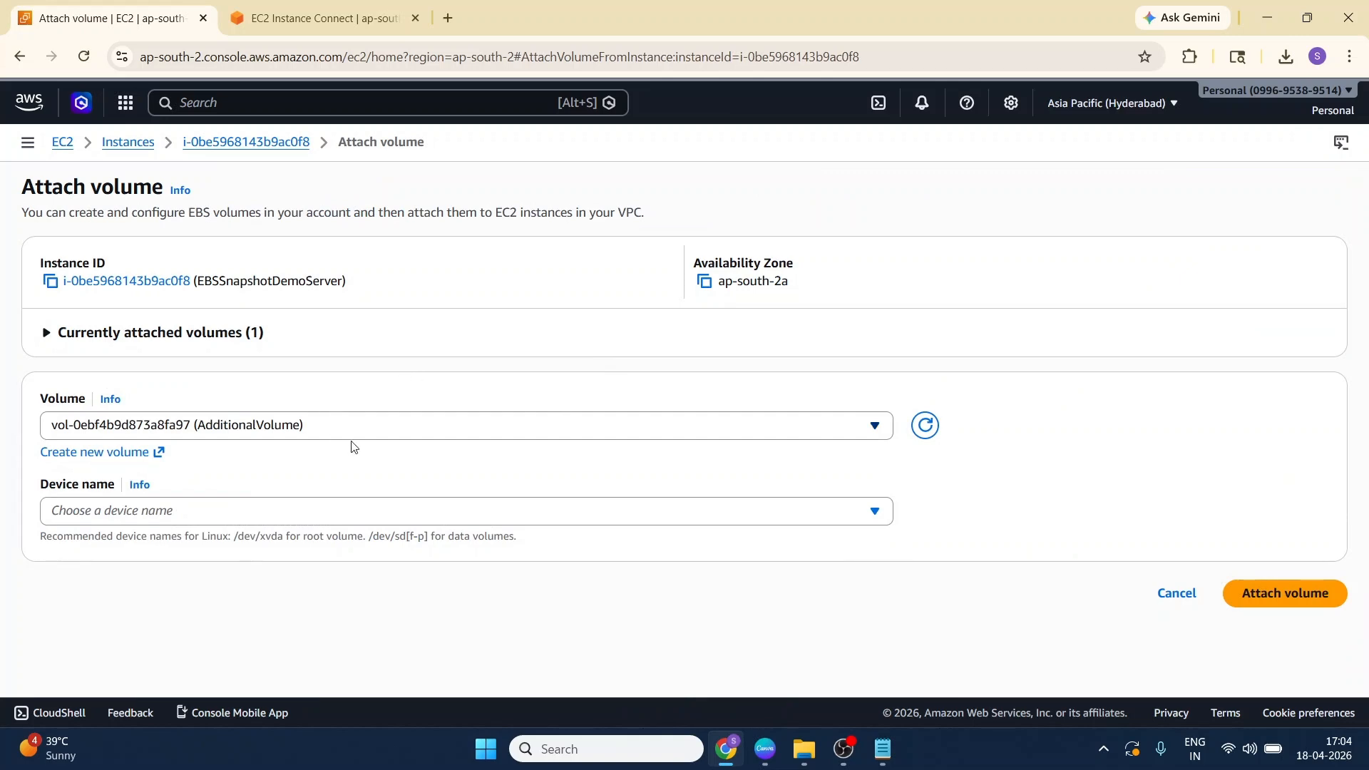
click(248, 518)
click(180, 464)
click(1279, 593)
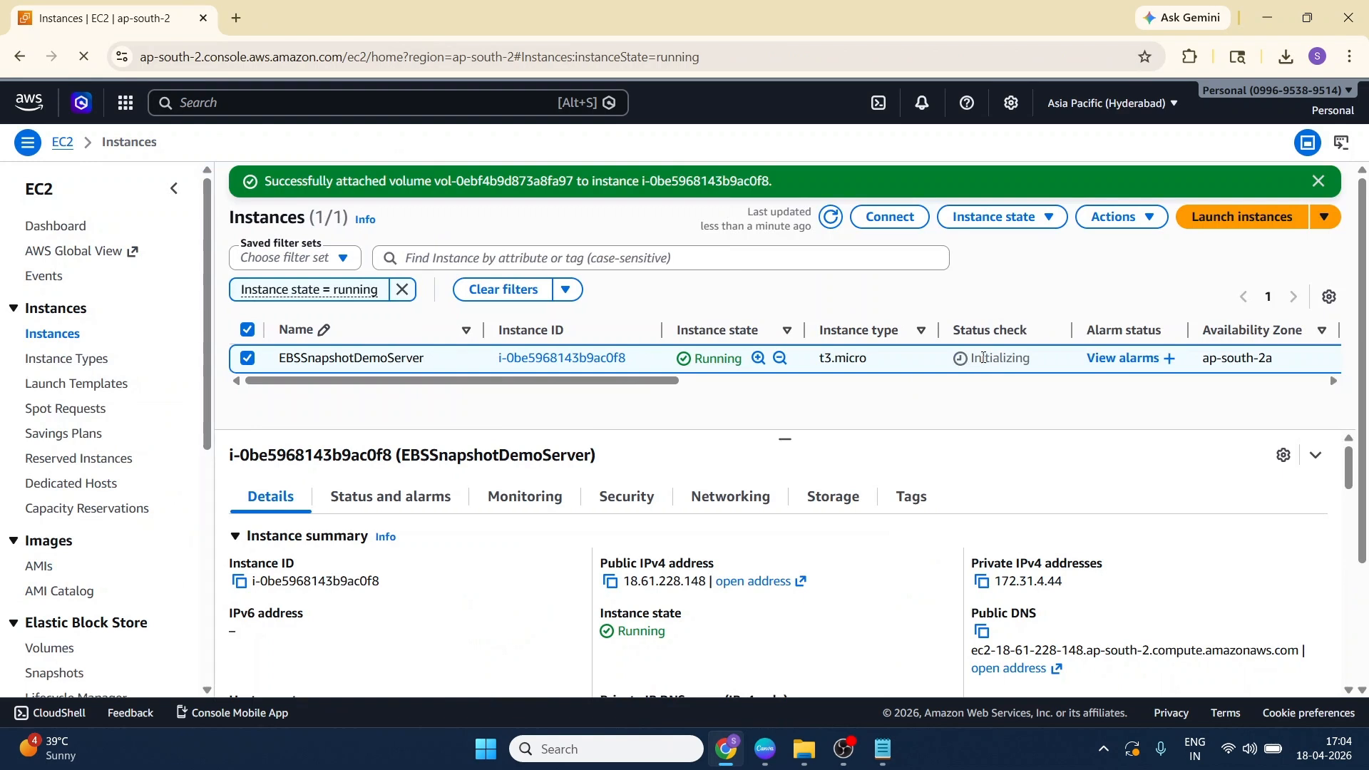
click(1318, 181)
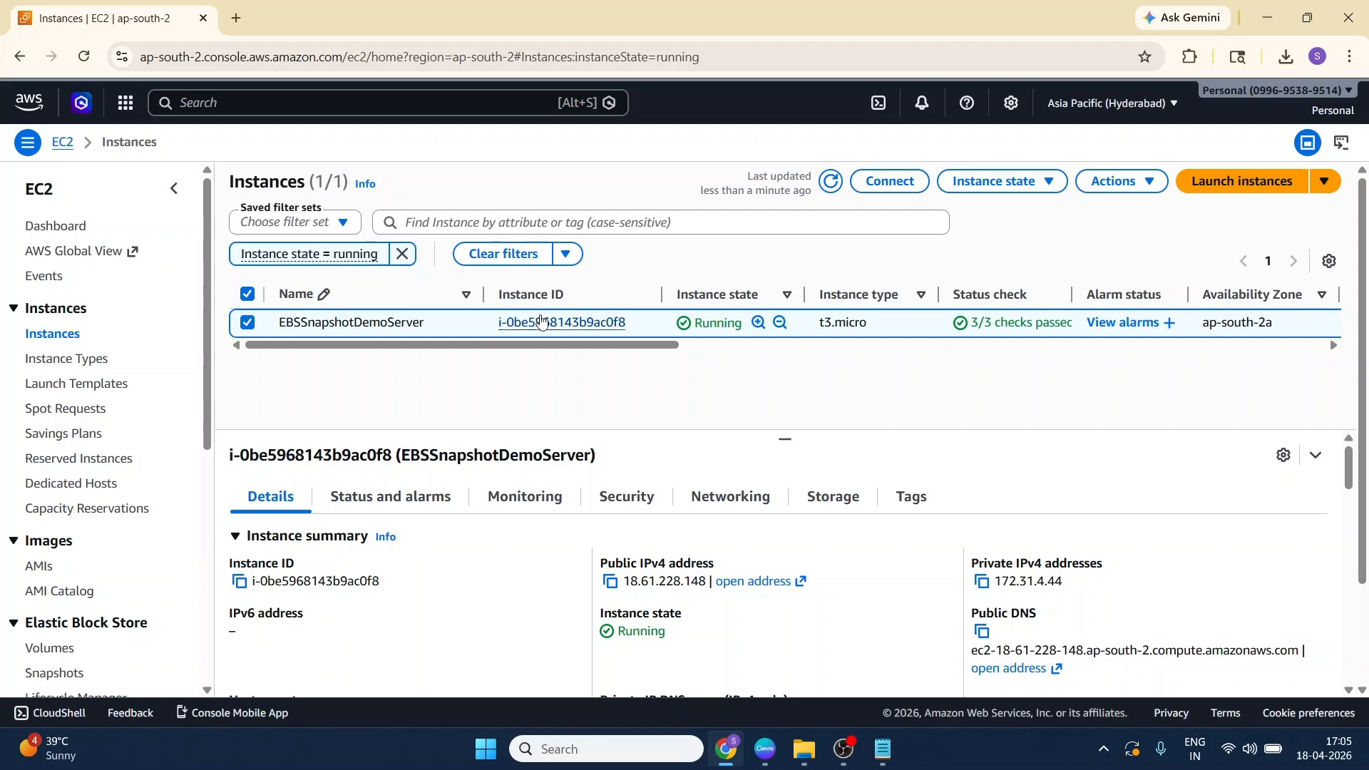
Step: Connect to EBSSnapshotDemoServer through EC2 Instance Connect with its public IP as ec2-user
click(891, 182)
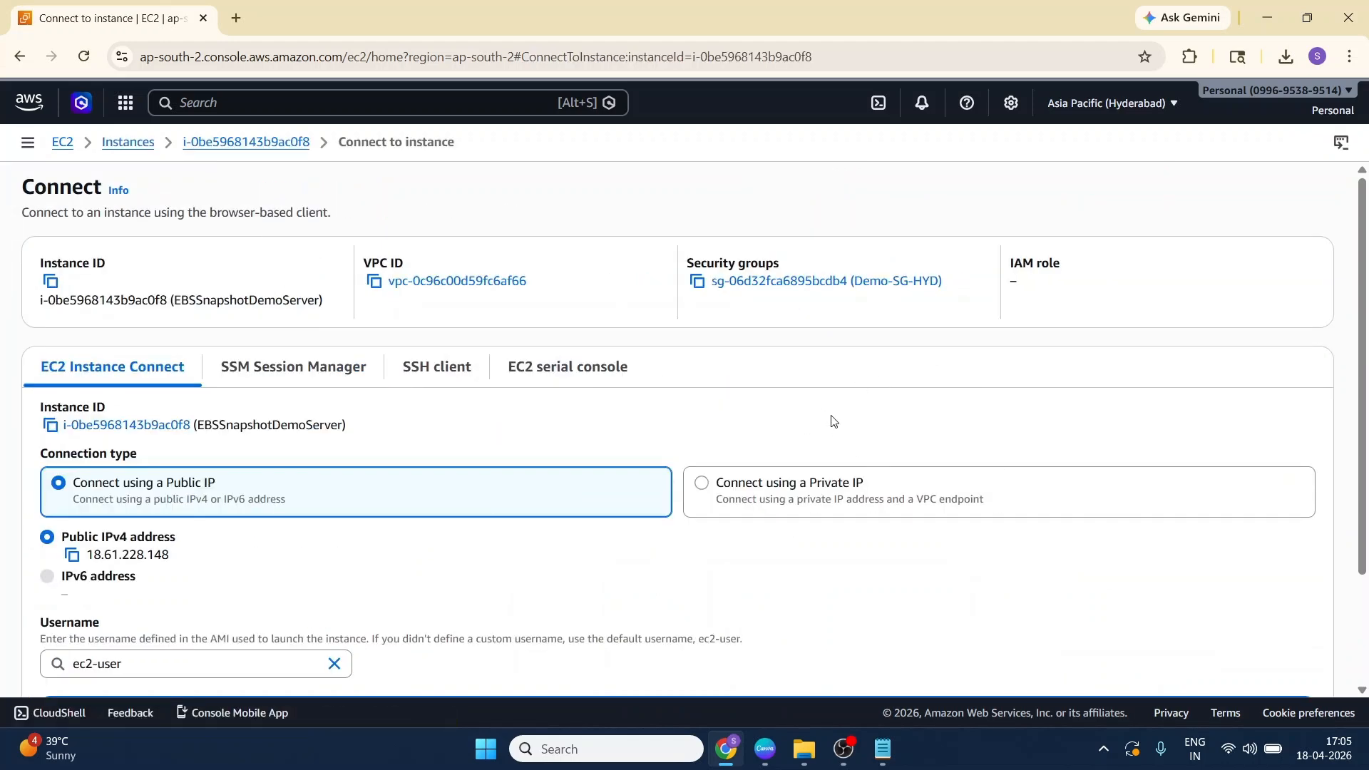
scroll(828, 421, down, 2)
click(1290, 649)
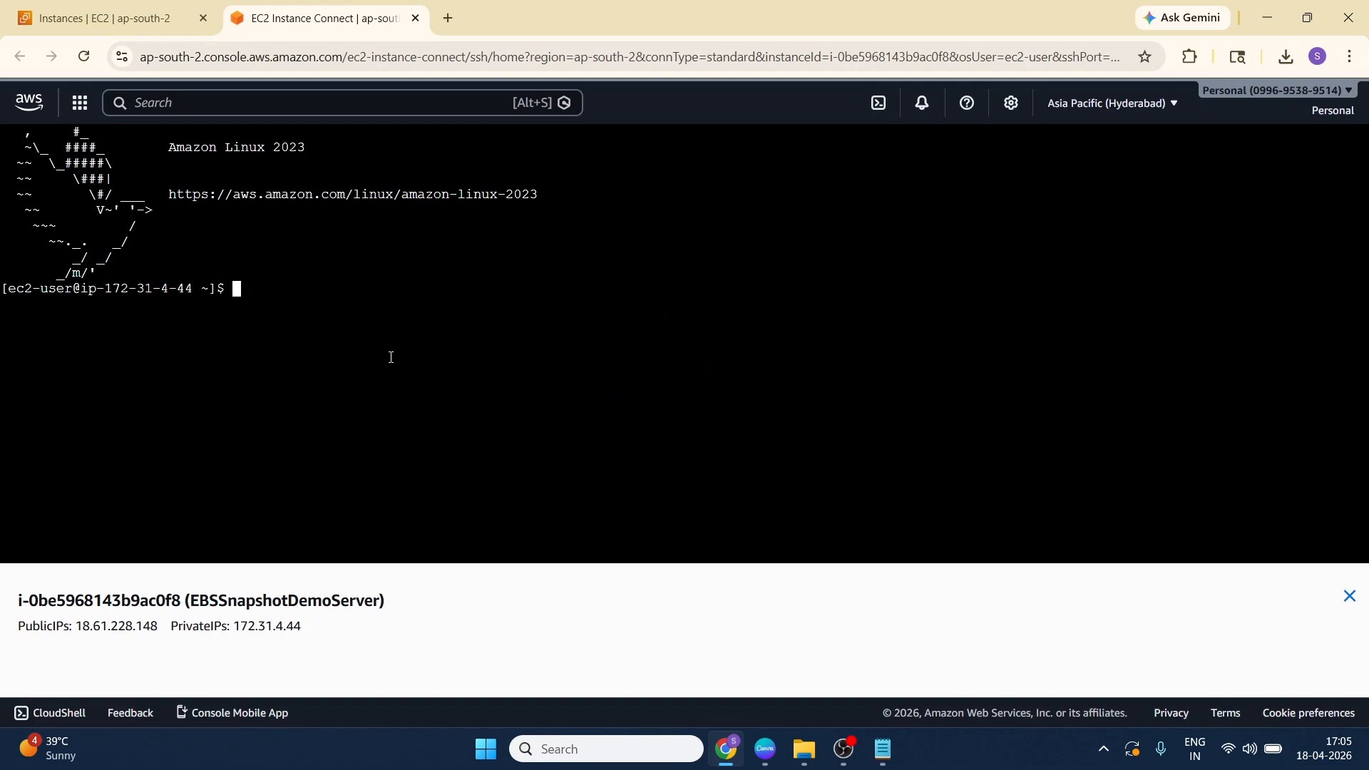
Step: List the instance's block devices with lsblk and examine the root disk and the additional disk
text(lsblk)
key(Return)
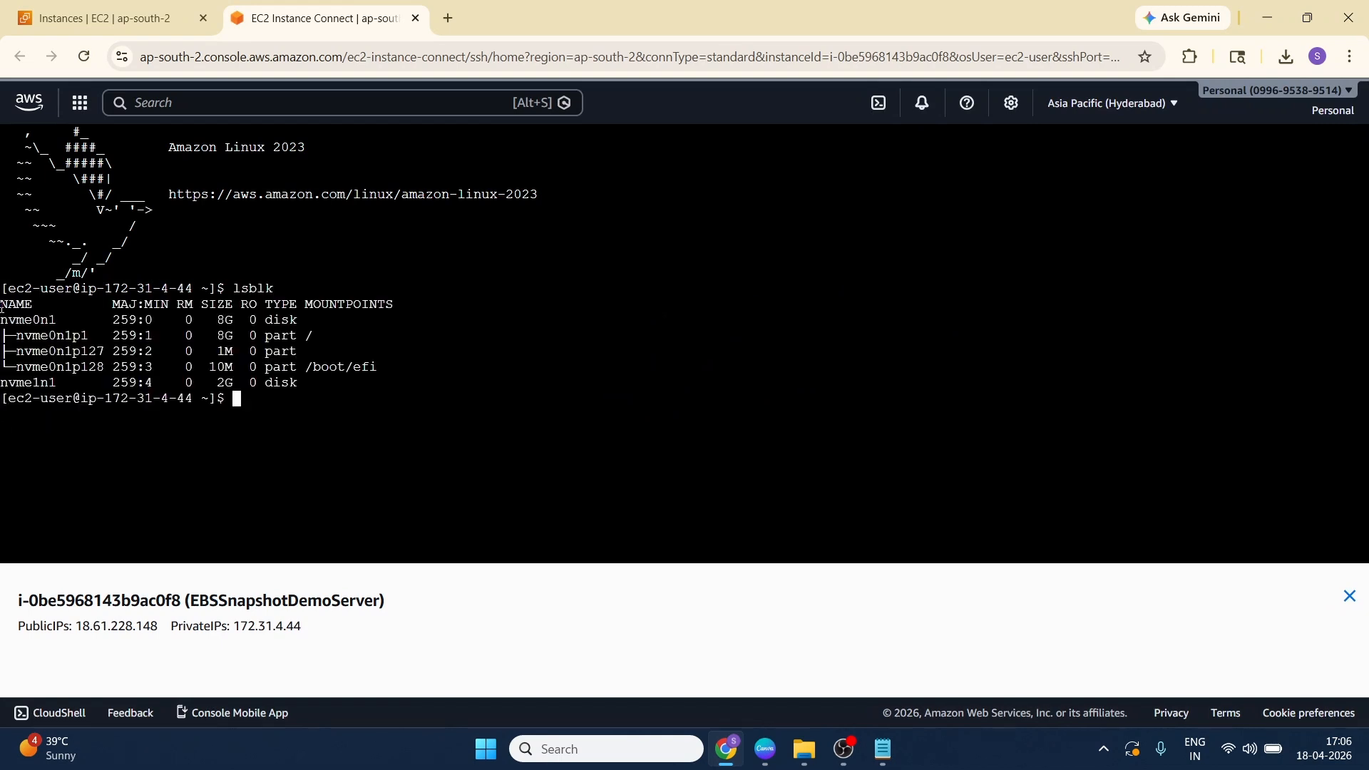
drag(2, 321, 303, 327)
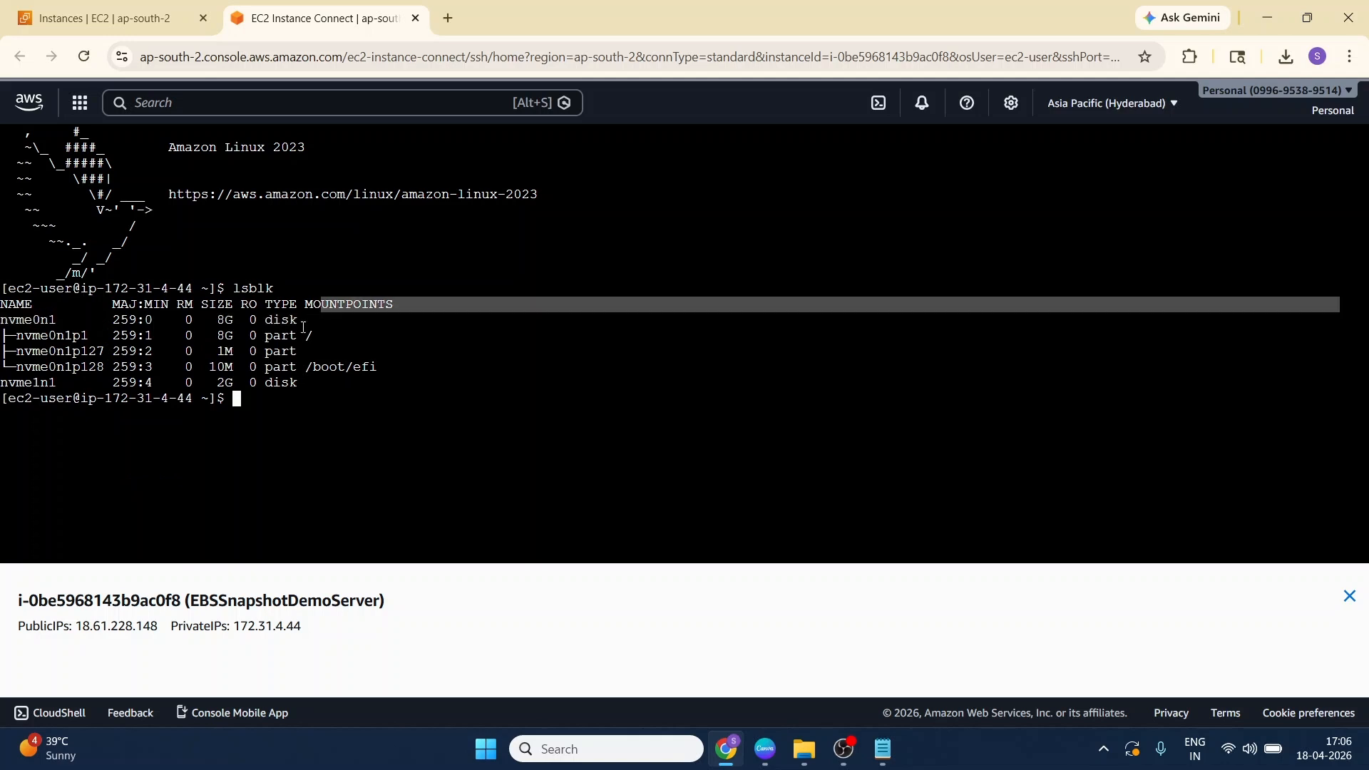
click(2, 376)
drag(2, 384, 315, 385)
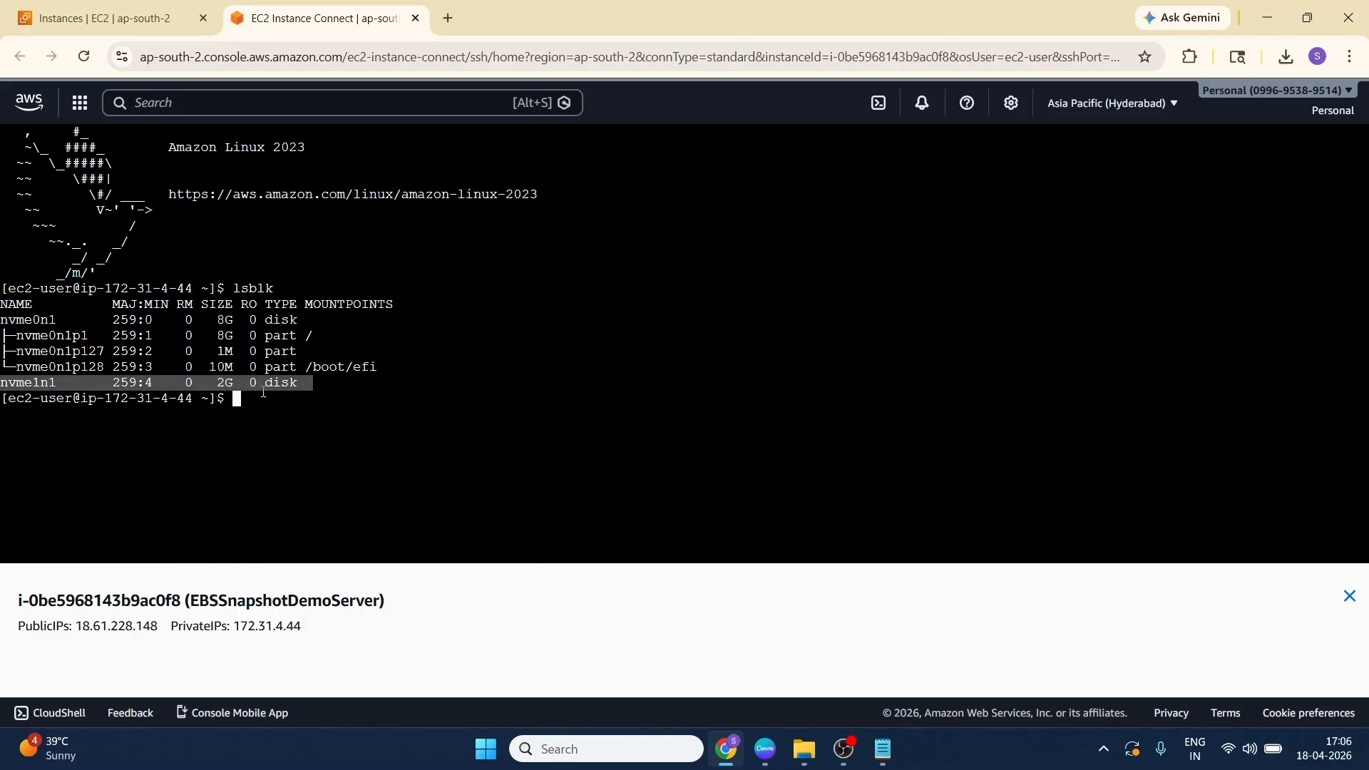
click(295, 413)
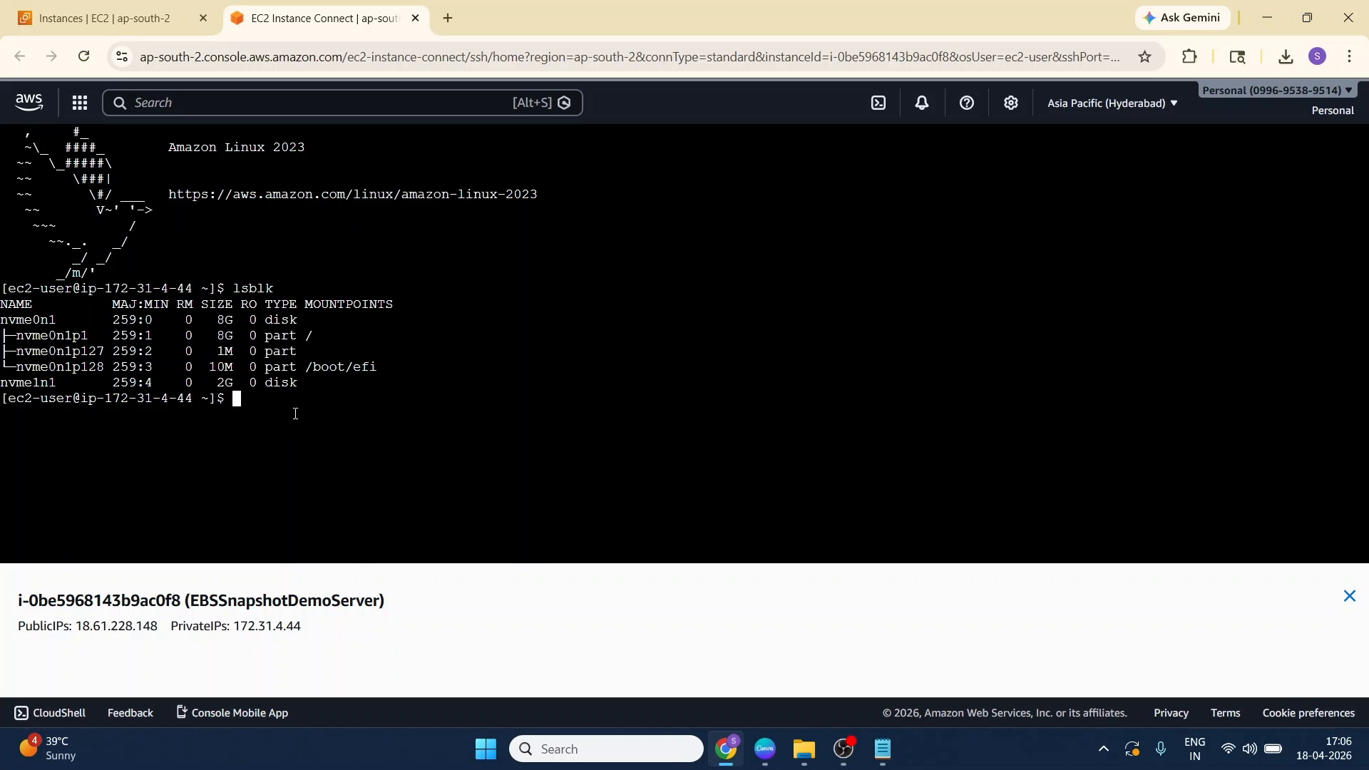
Step: Format /dev/nvme1n1 with an ext4 file system using sudo mkfs
text(sudo mkfs -t ext4 /dev/nvme)
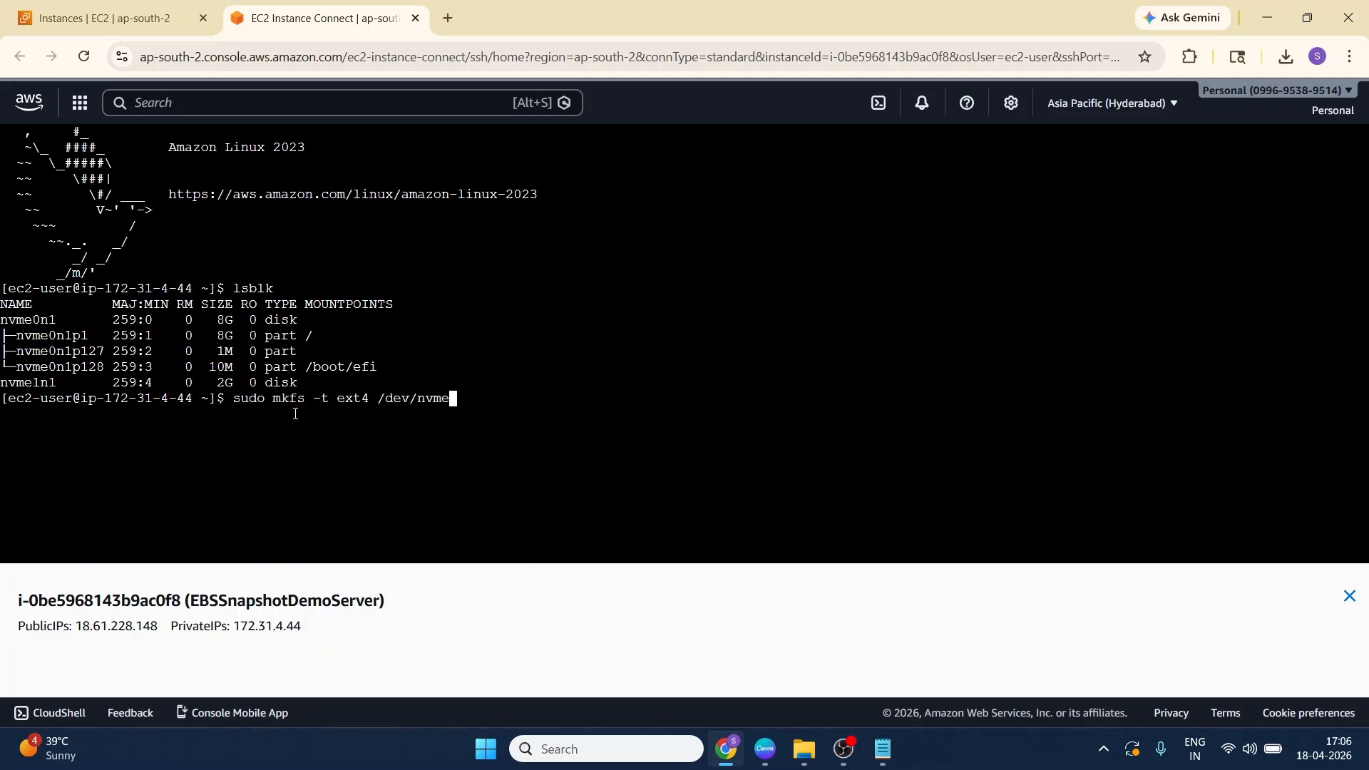
text(1n1)
key(Return)
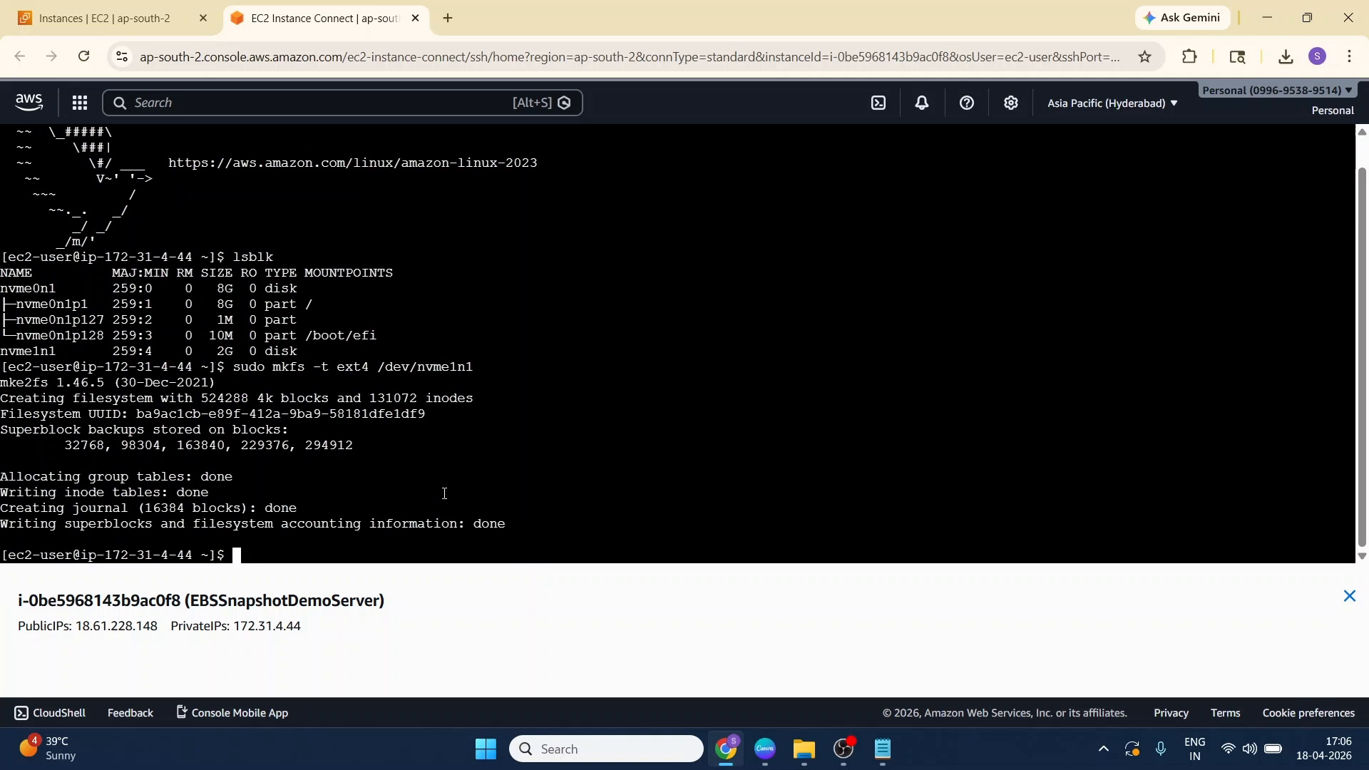
Step: Create the /data directory and mount /dev/nvme1n1 on it with sudo
text(sudo mkdir /data)
key(Return)
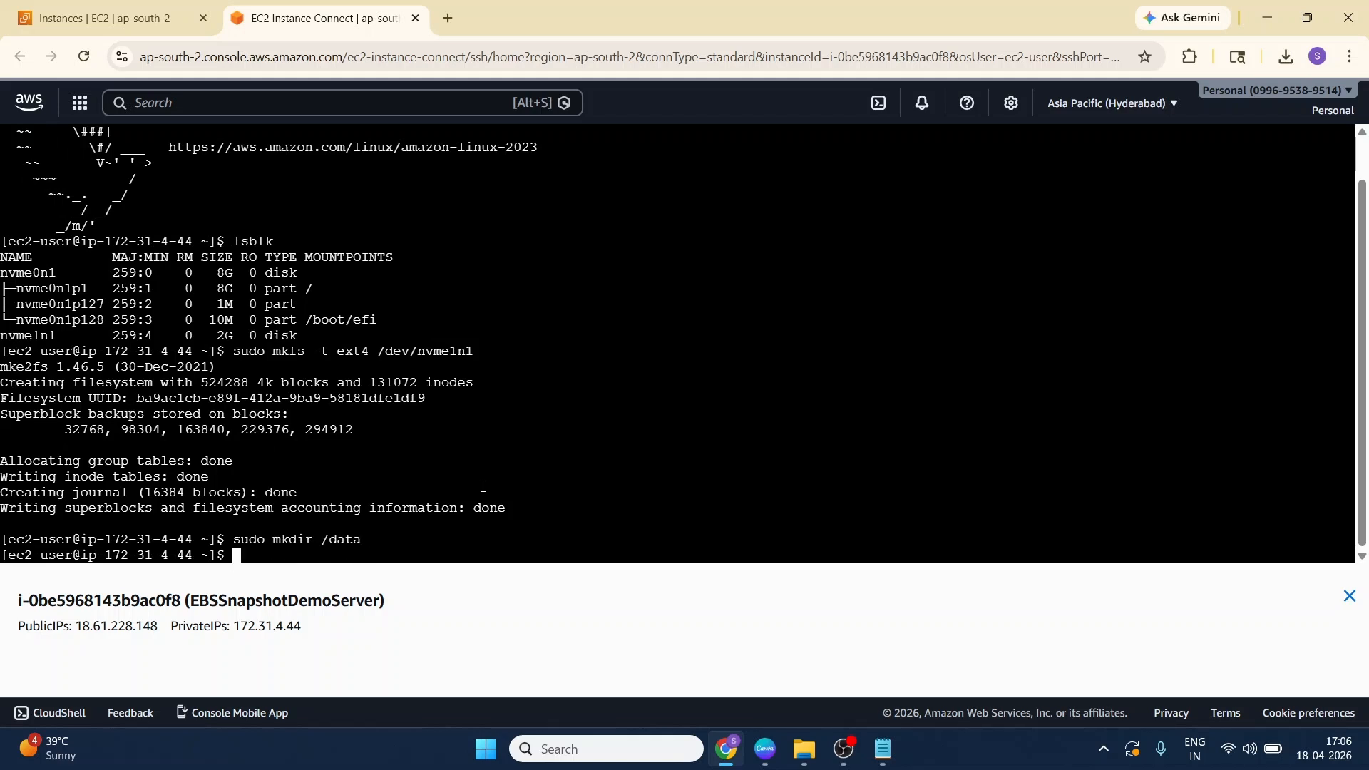
text(sudo mount /da)
key(BackSpace)
text(ev/nvme1n1 /data)
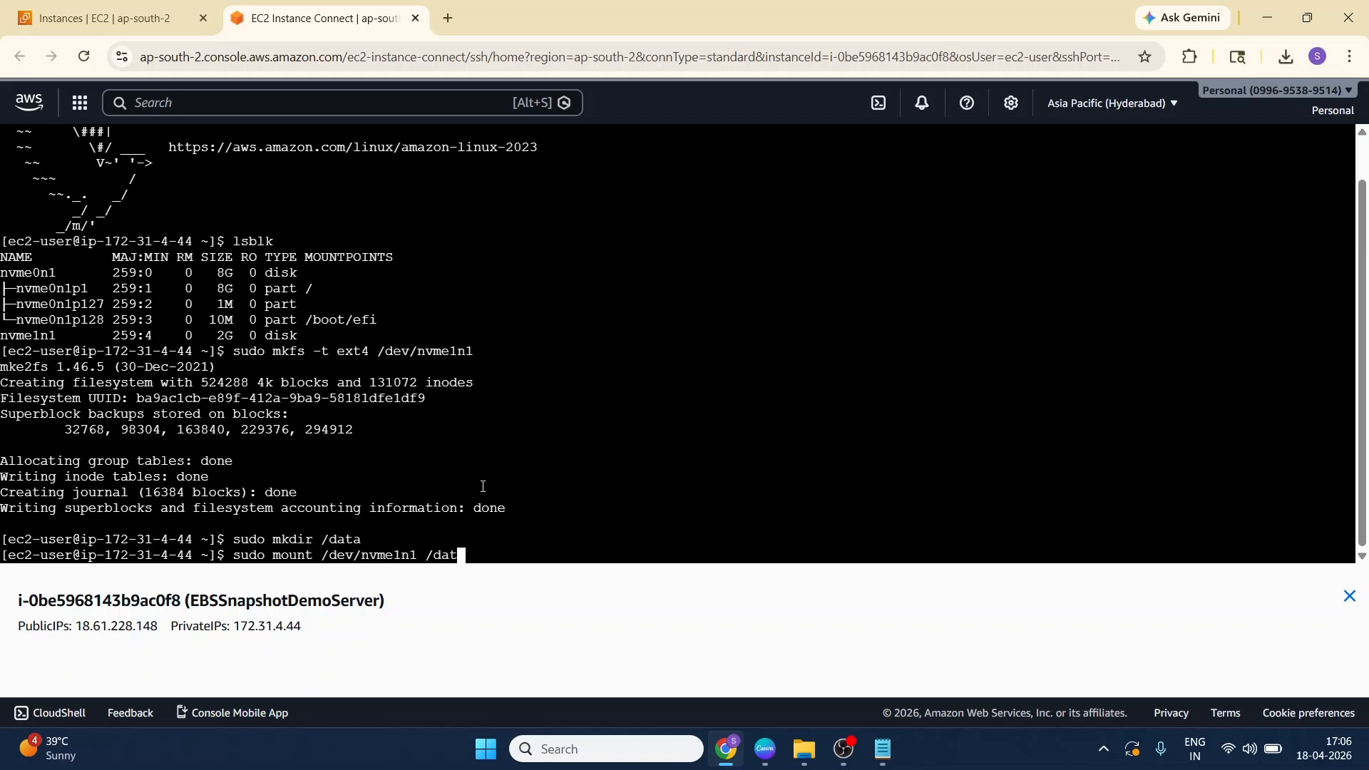
key(Return)
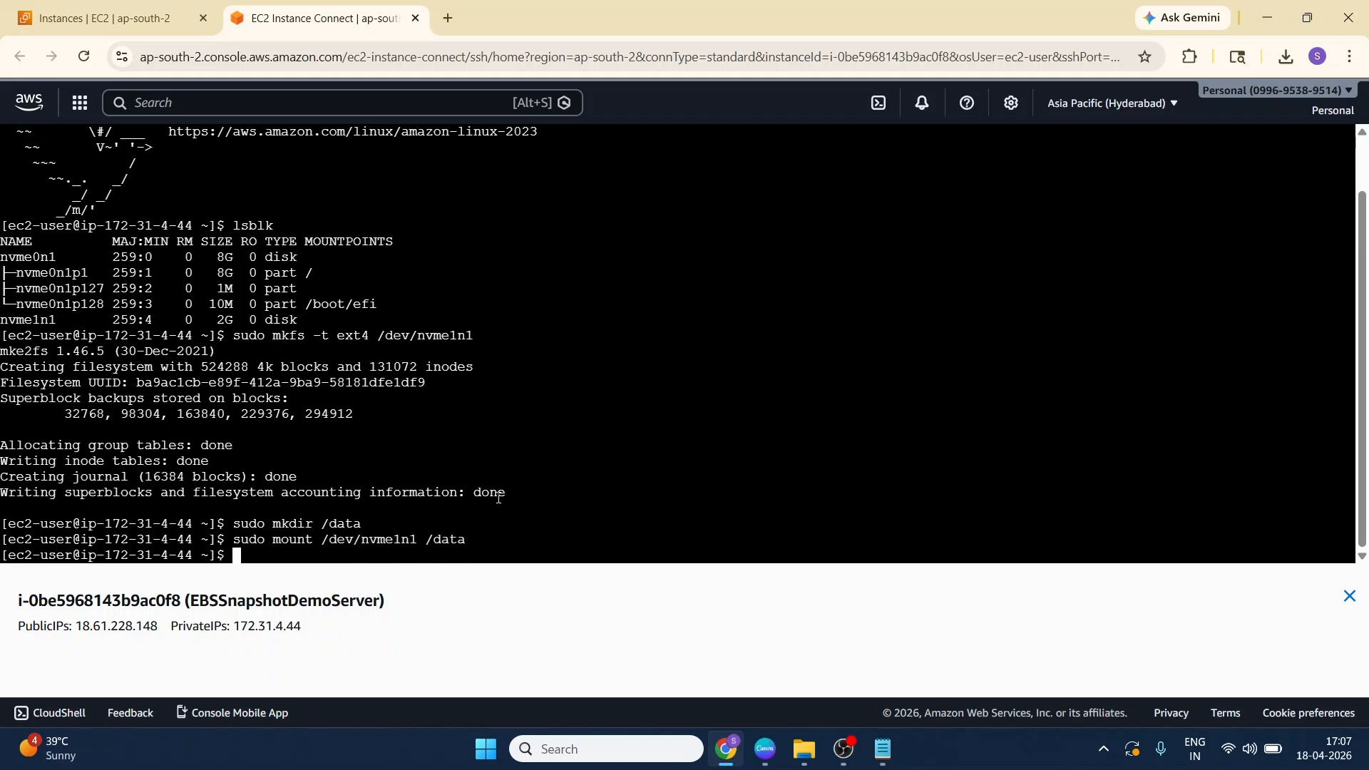
Step: Try to write "Hello from EBS Snapshot" into /data/test.txt with a sudo echo redirect
text(sudo ")
key(BackSpace)
text(echo "Hello from EBS Sna)
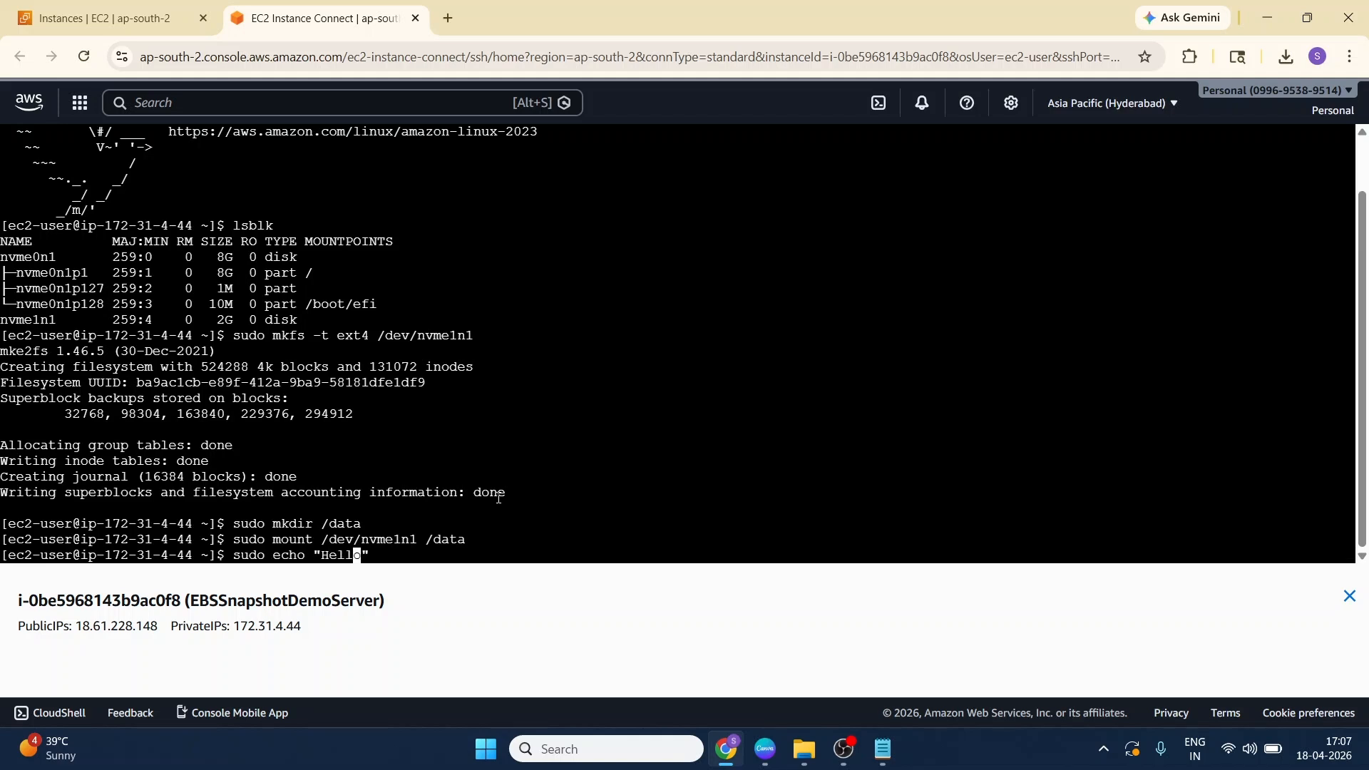
text(pshot)
key(End)
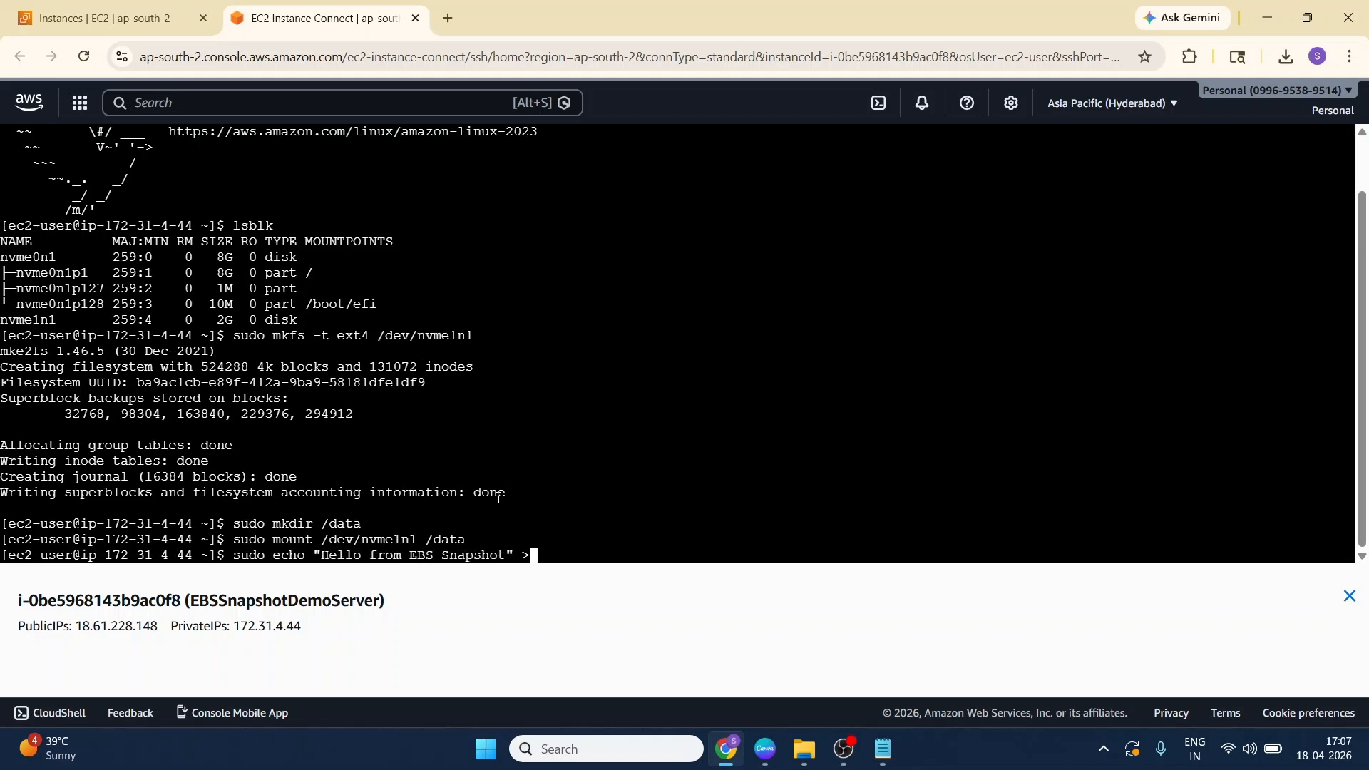
text(> )
text(/)
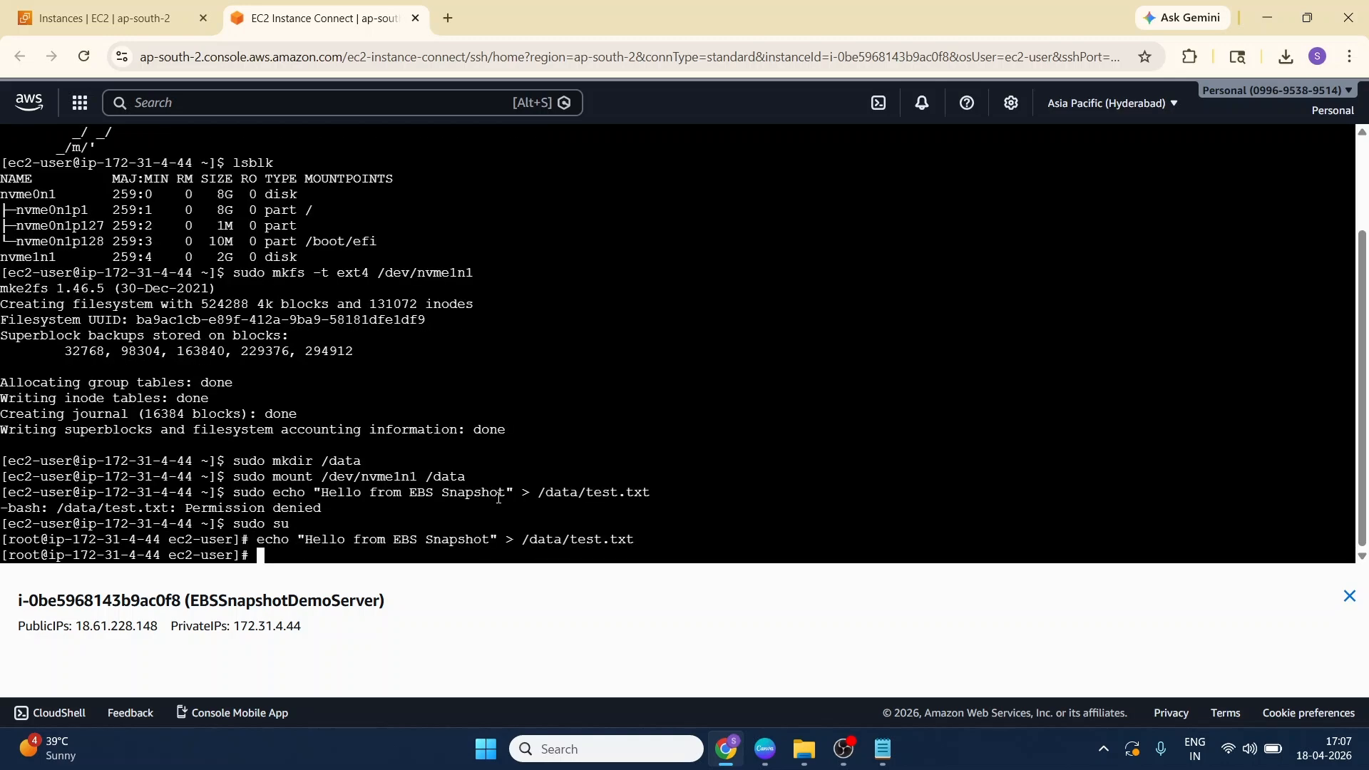
Step: Print the contents of /data/test.txt with cat to check the stored text
text(cat /data/test.txt)
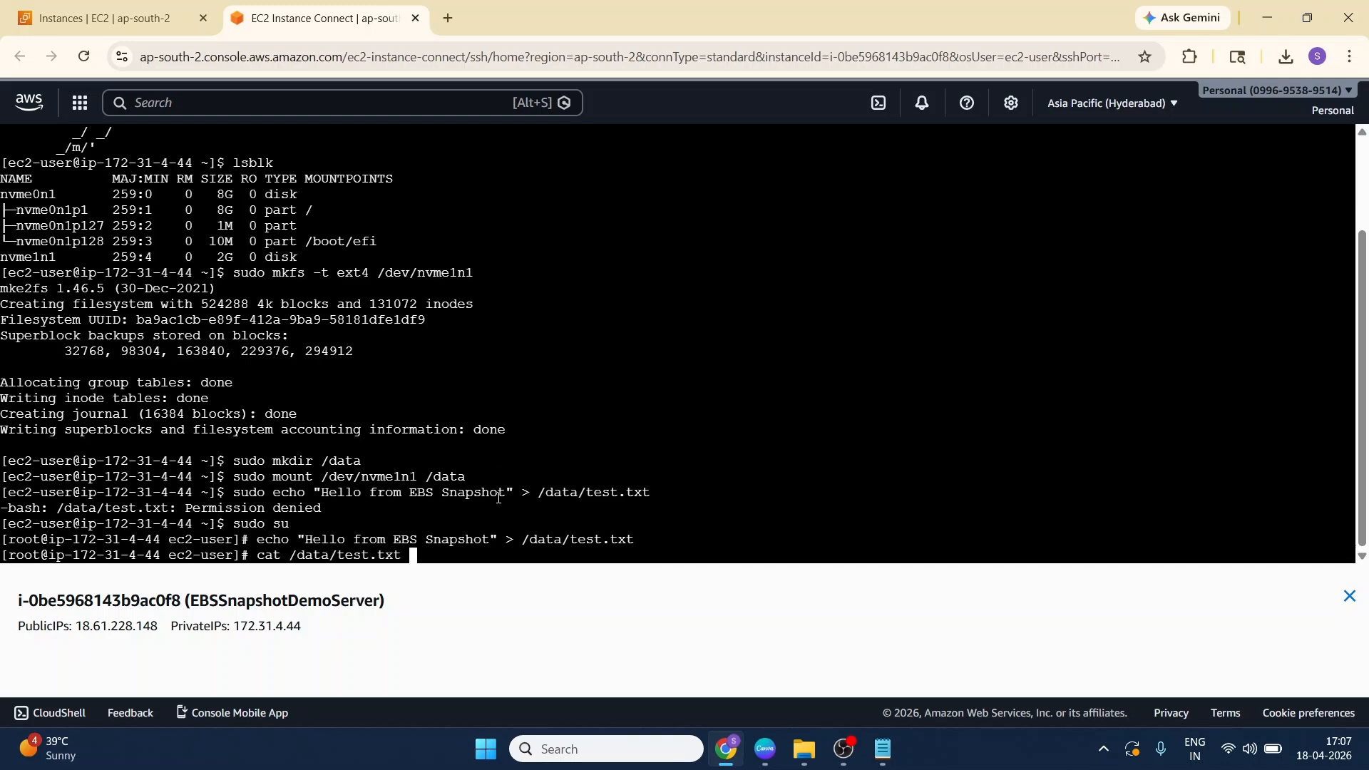
key(Return)
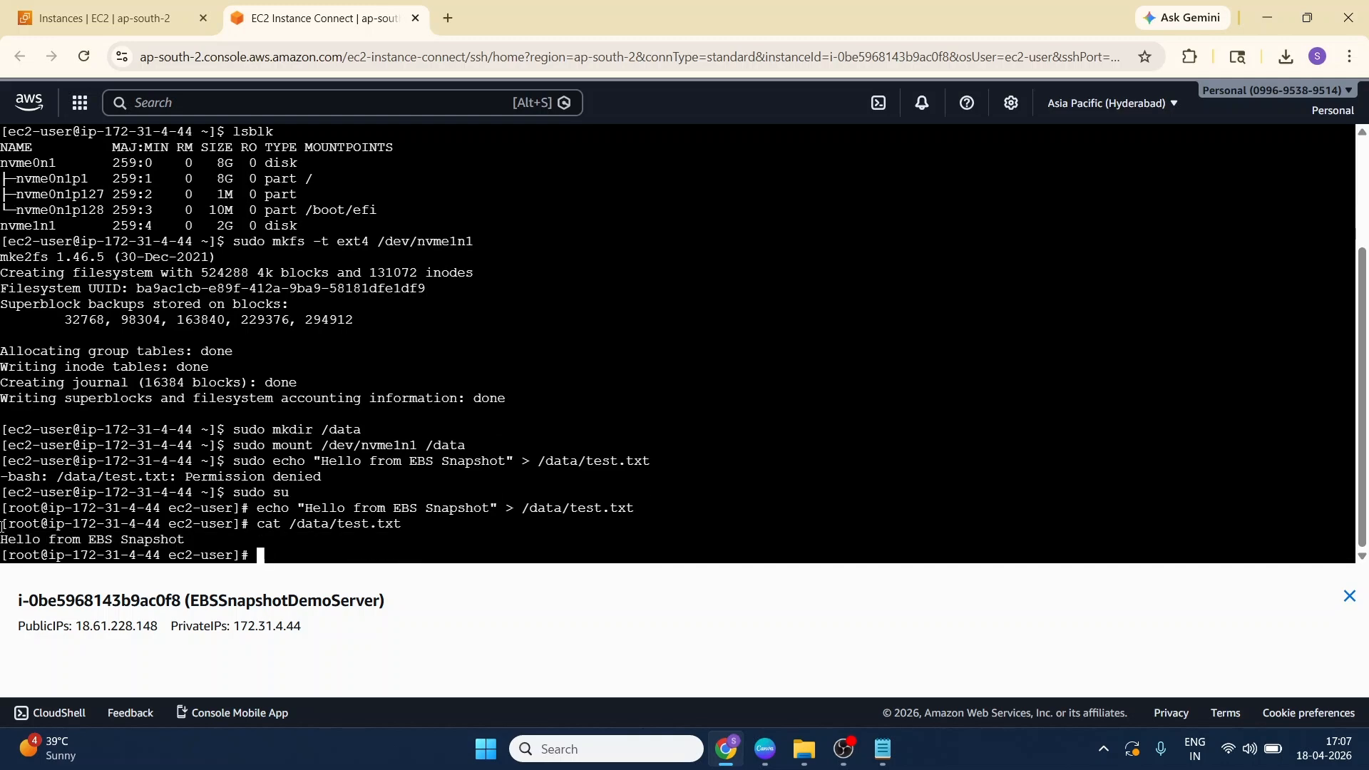
drag(3, 526, 192, 539)
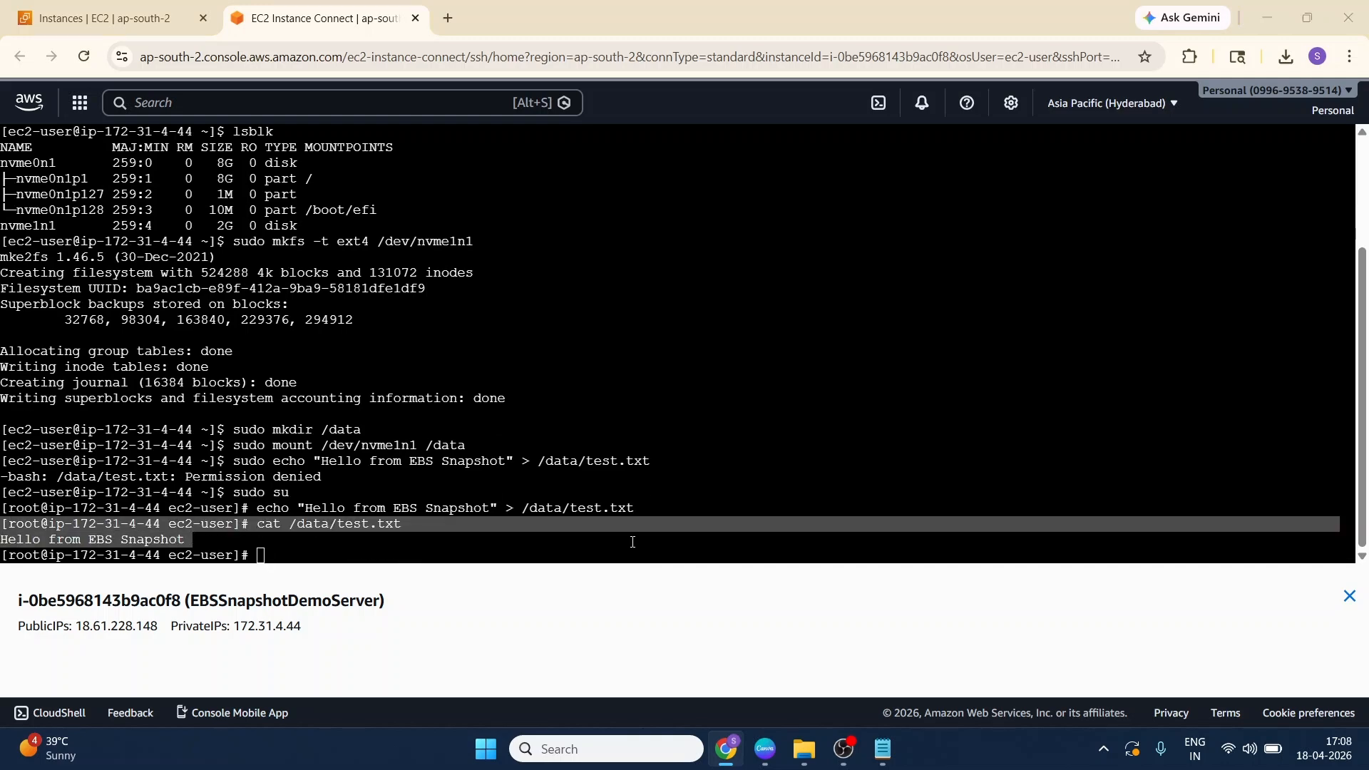
Step: Create a snapshot of the AdditionalVolume EBS volume with the description "Snapshot from an additional volume"
click(132, 27)
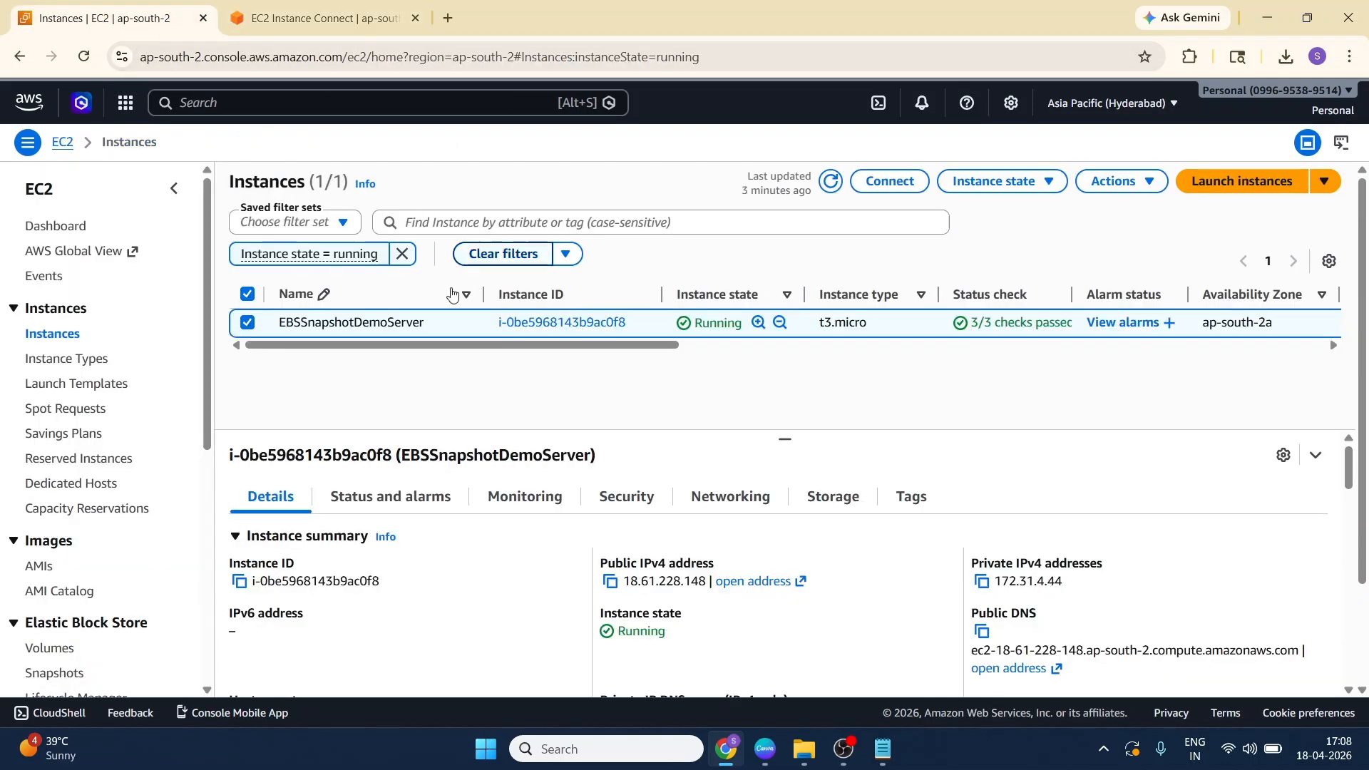
click(342, 322)
scroll(52, 502, down, 2)
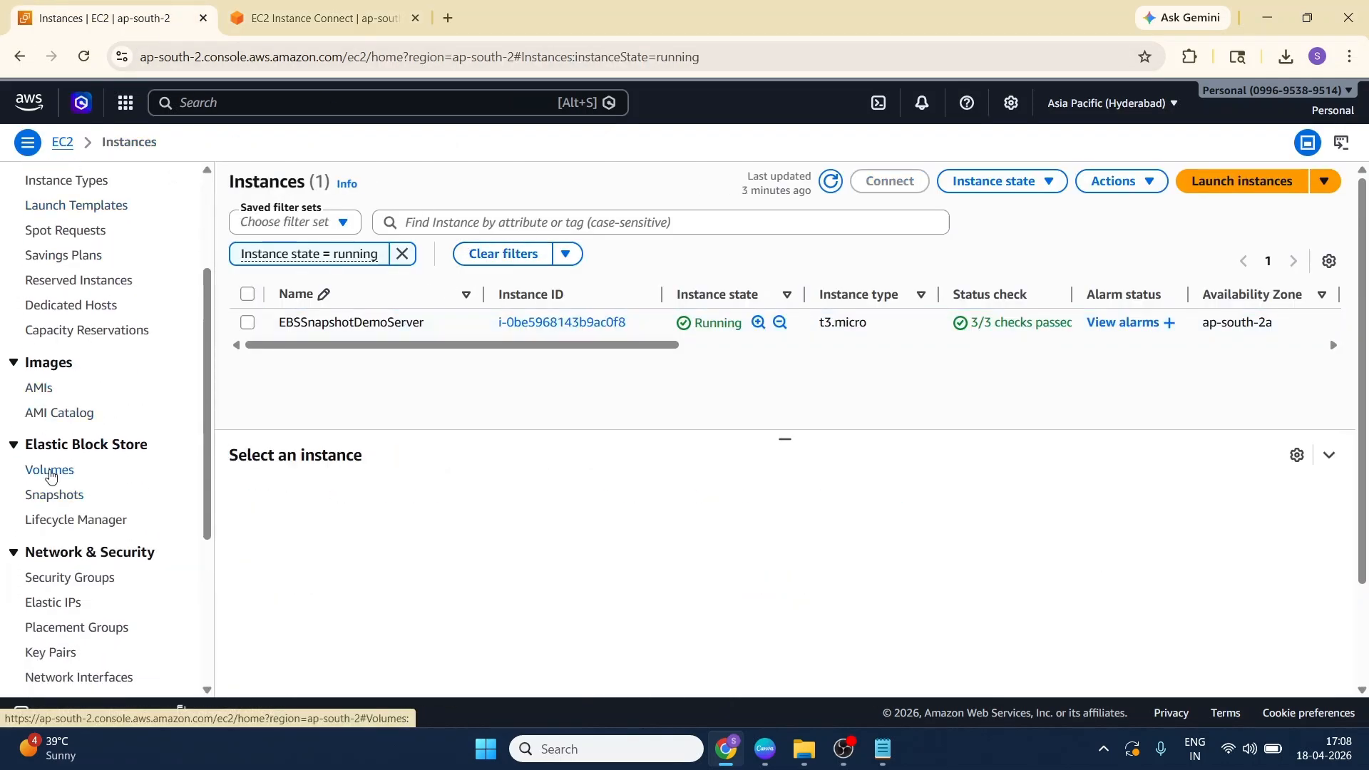
click(51, 470)
click(247, 285)
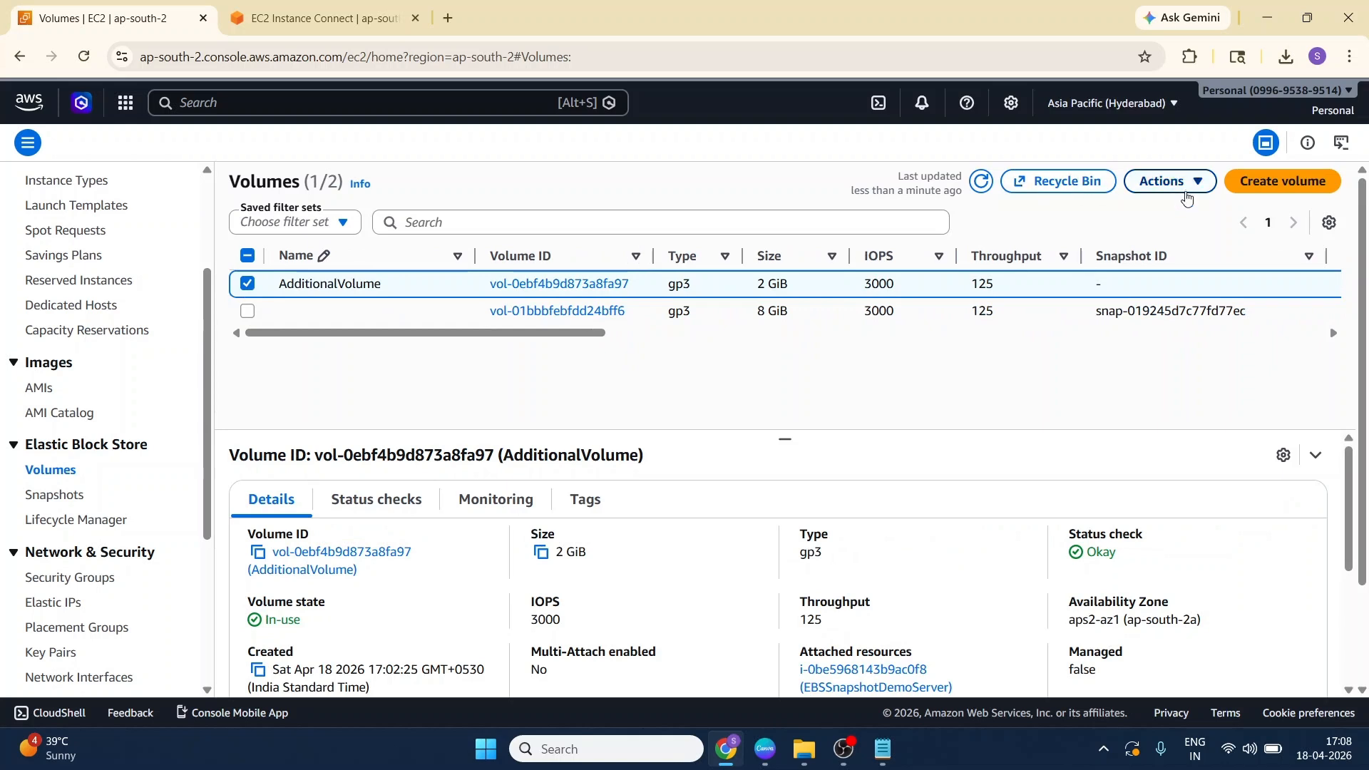
click(1180, 183)
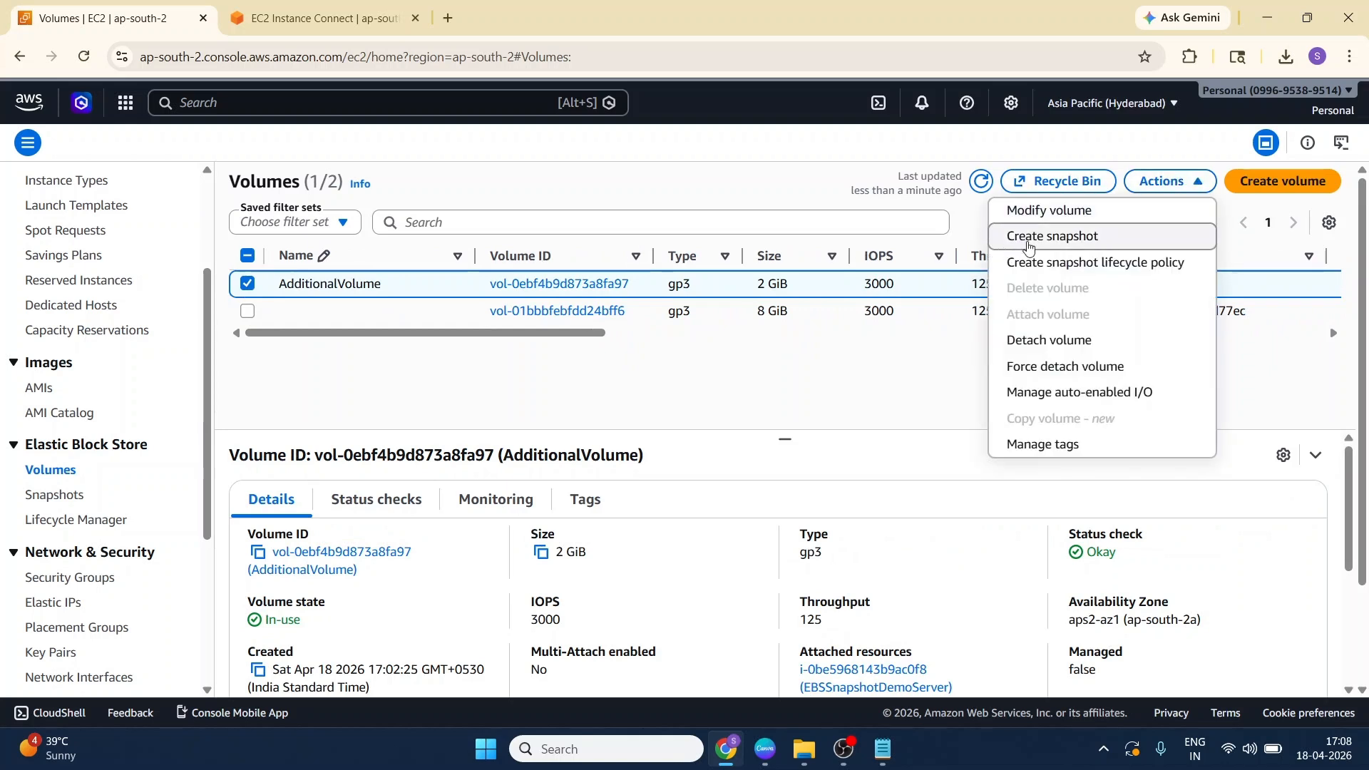
click(1028, 238)
click(205, 457)
text(Snapshot from an additional volume)
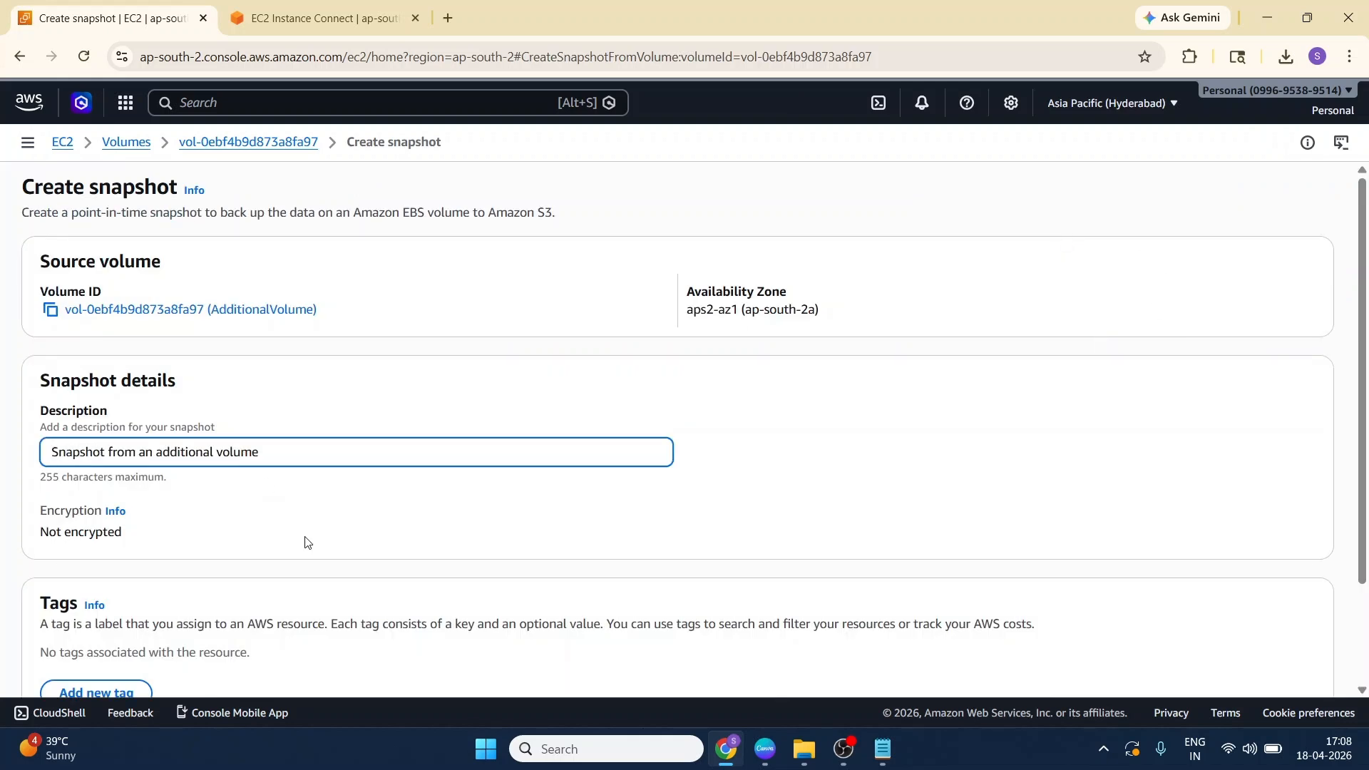
scroll(510, 536, down, 2)
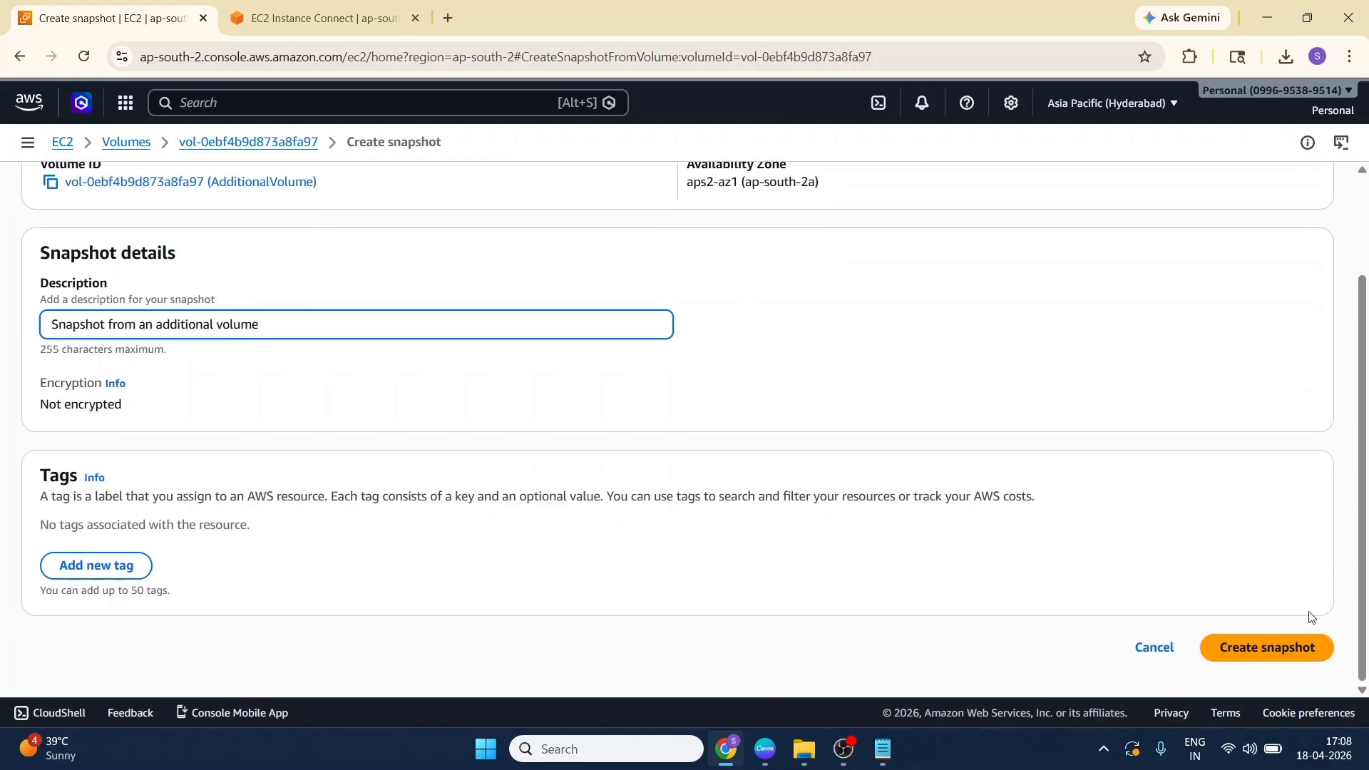
click(1283, 646)
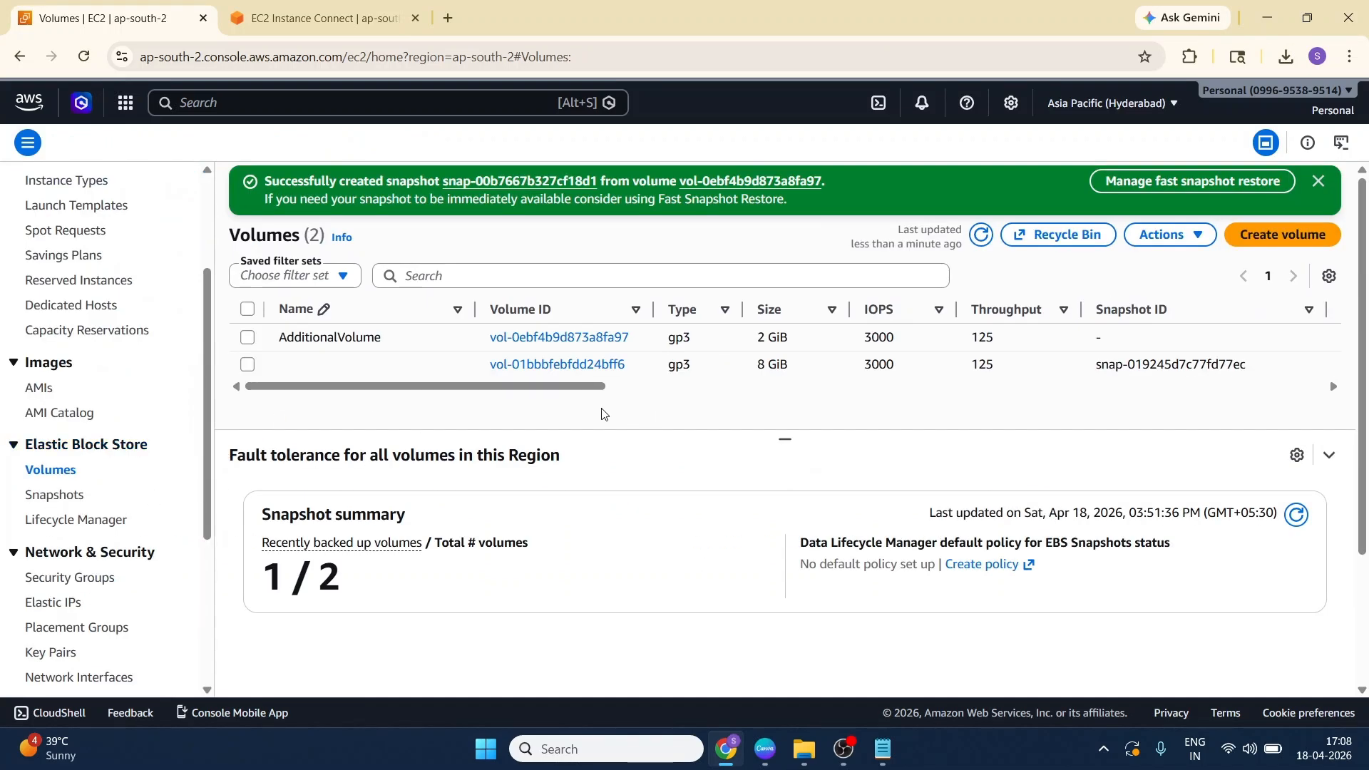
click(1318, 181)
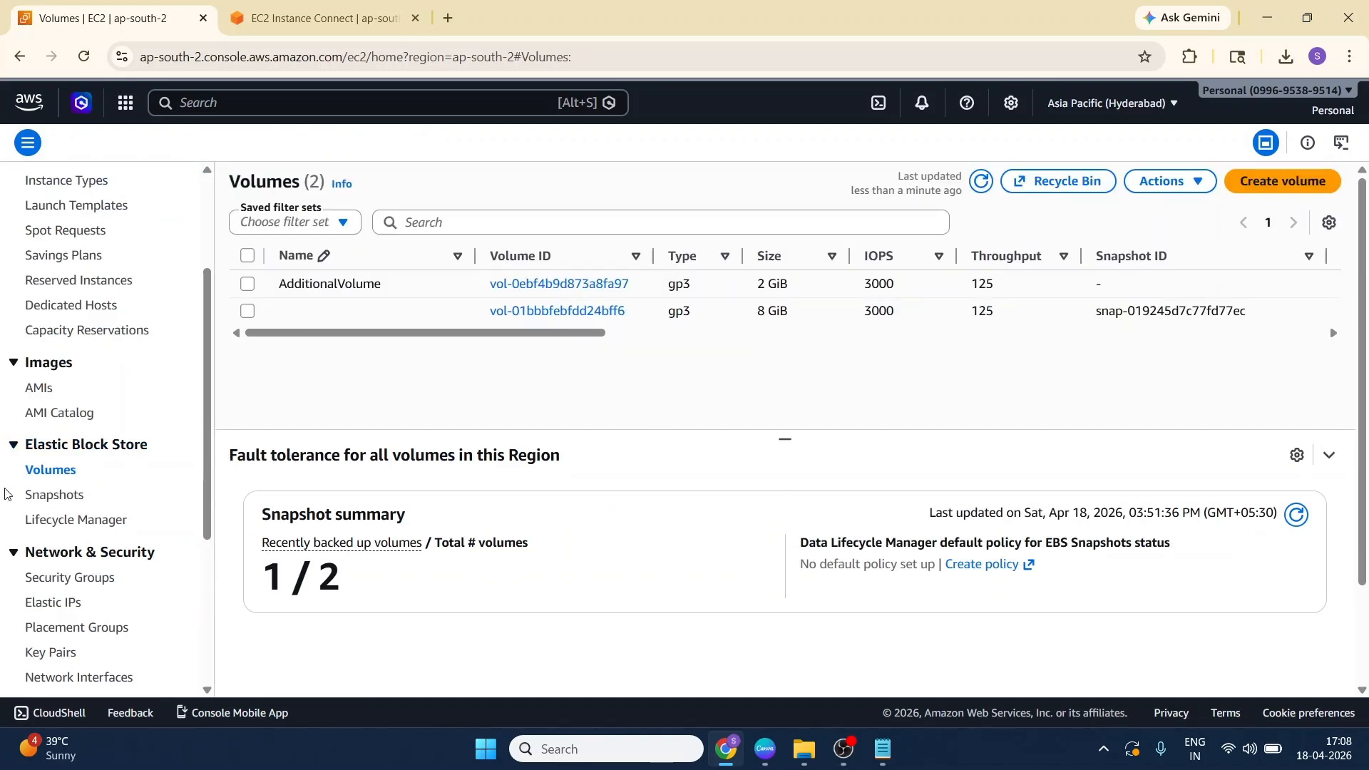
Step: Open the EBS snapshots list, refresh it, and check the new snapshot's status and progress
click(59, 497)
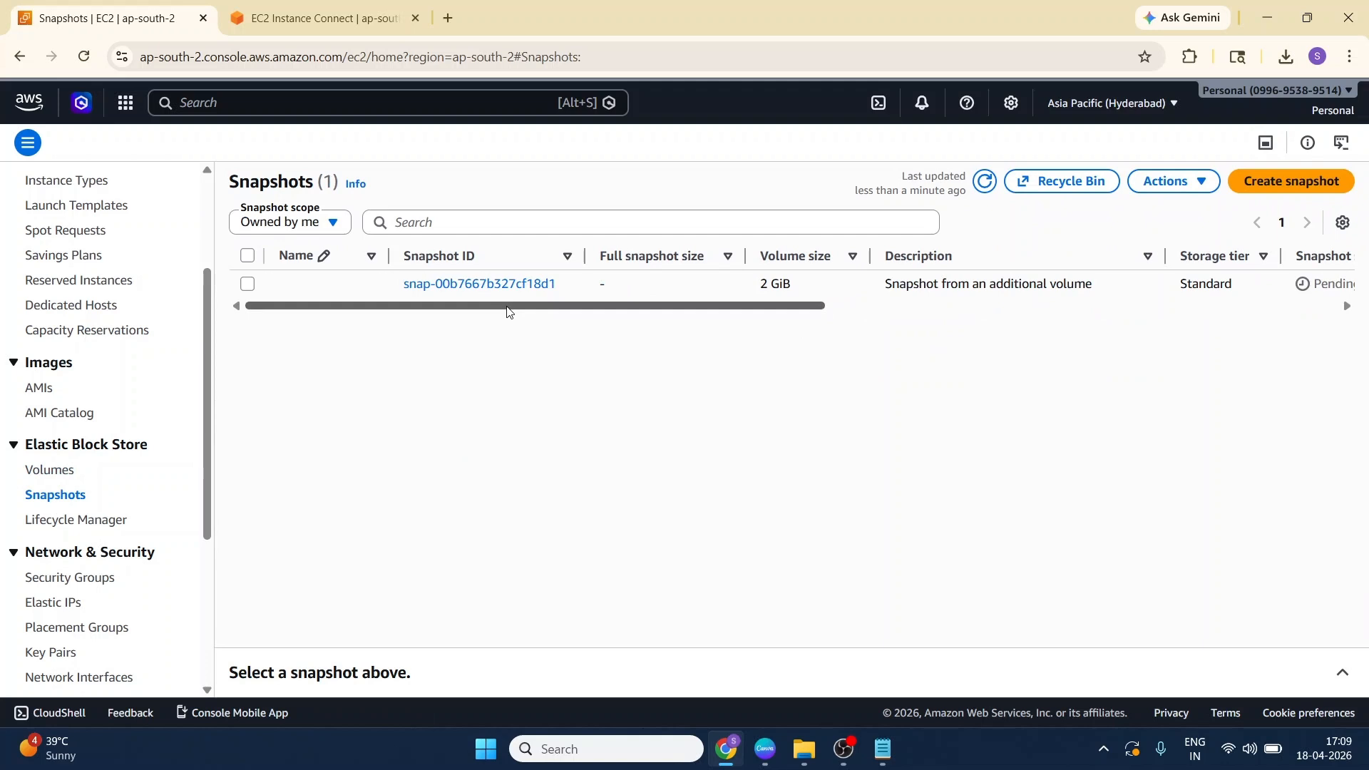
drag(629, 311, 754, 311)
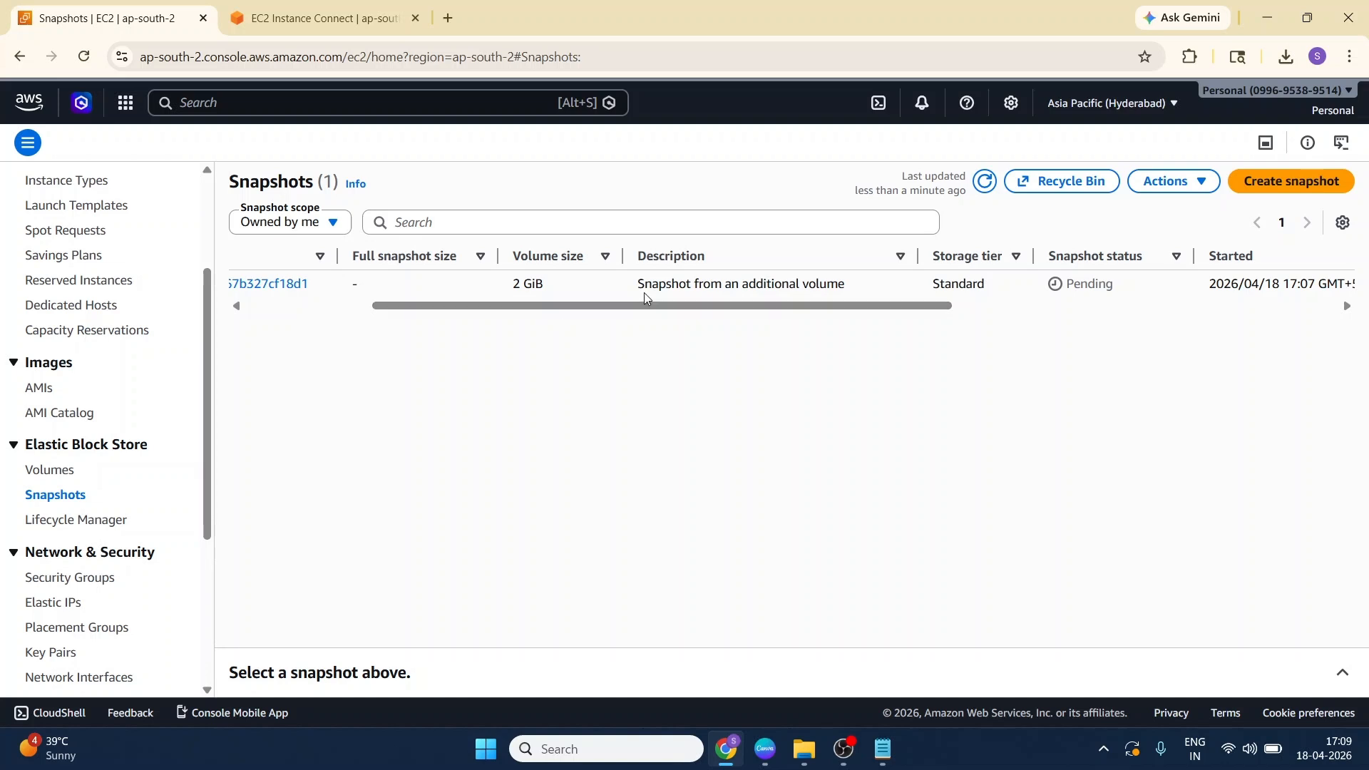
scroll(663, 289, right, 4)
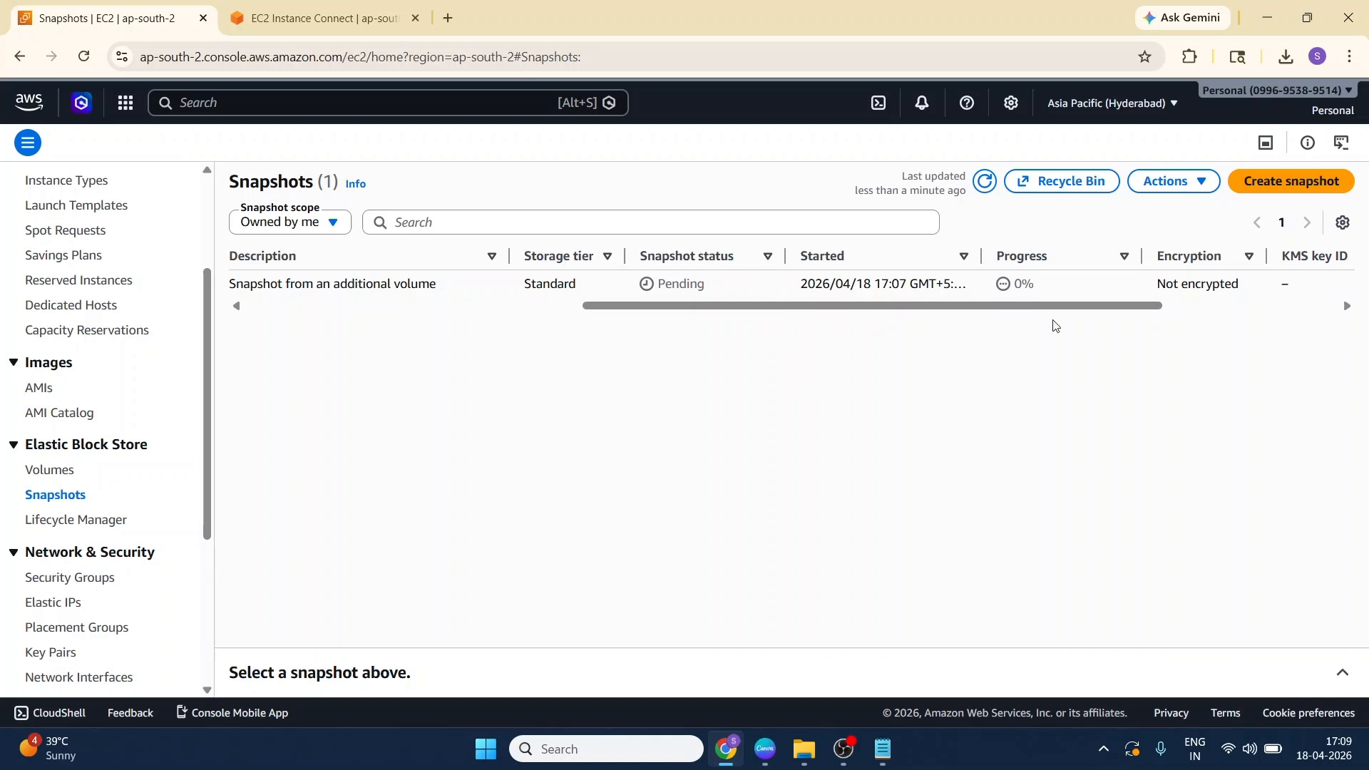
click(985, 181)
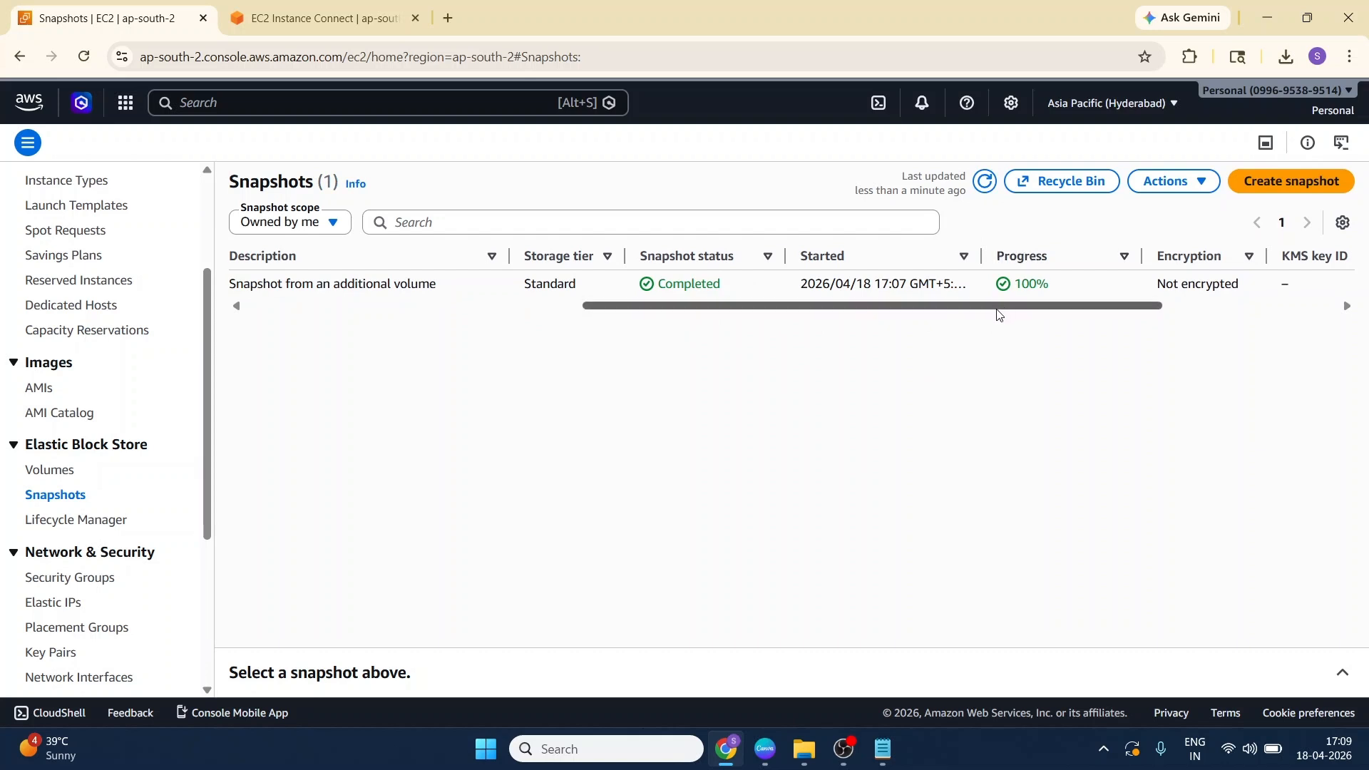
drag(999, 315, 602, 343)
Step: Detach the 2 GiB AdditionalVolume from the instance and confirm the detachment
click(48, 471)
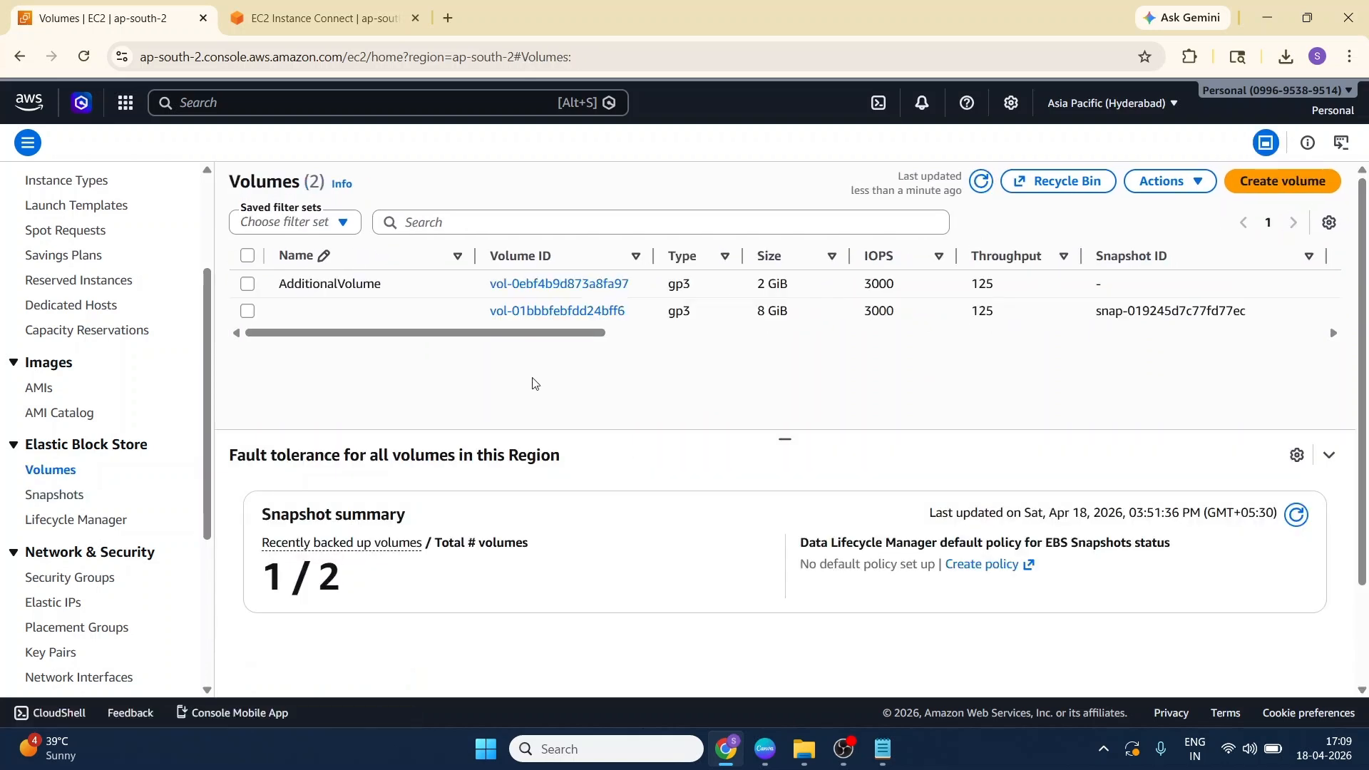
click(247, 284)
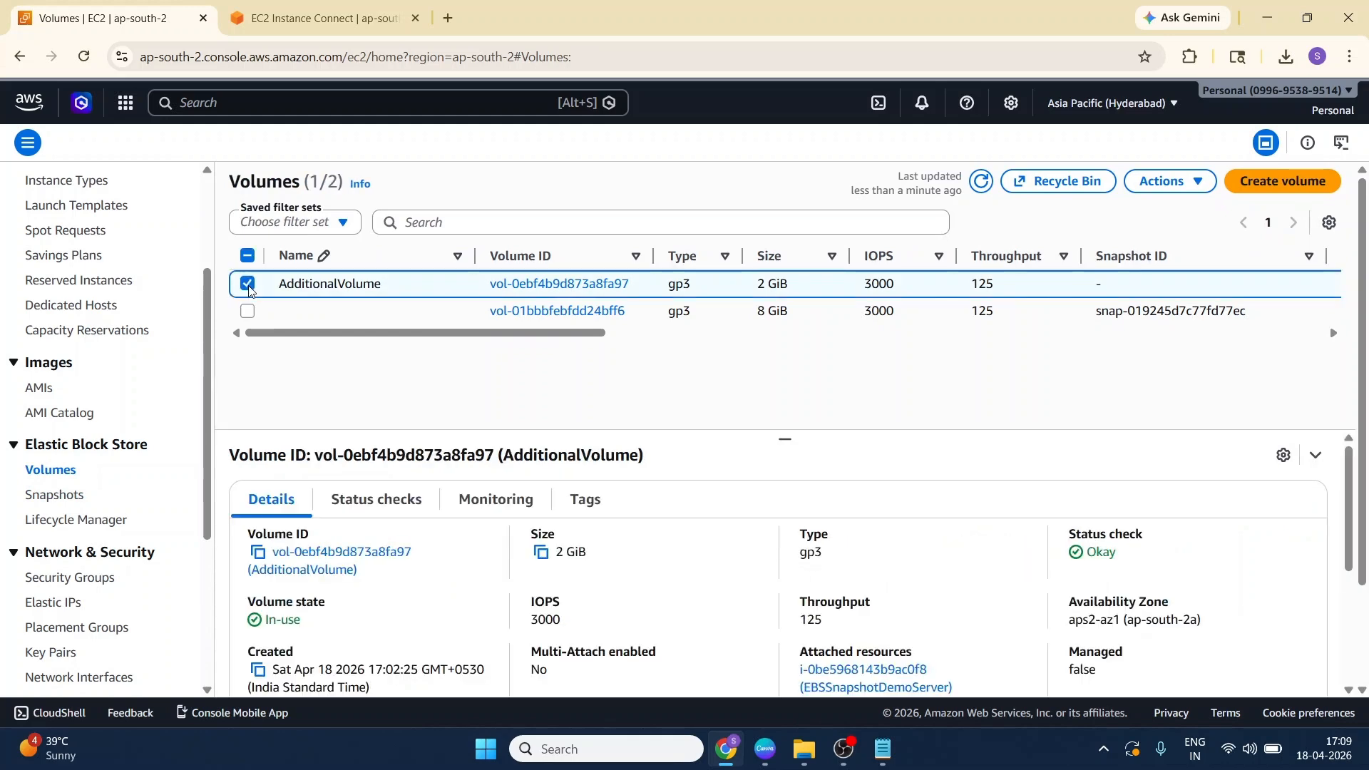
click(1168, 181)
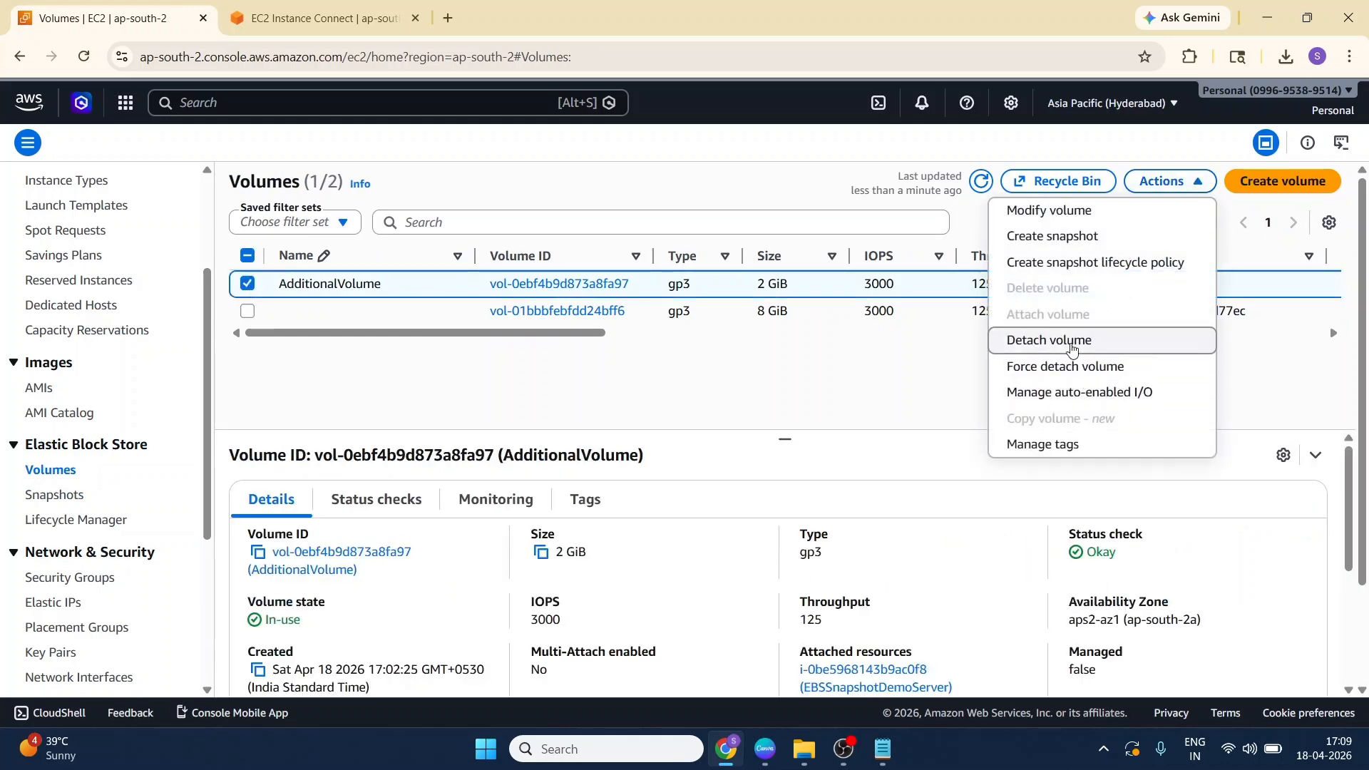
click(1072, 341)
click(998, 500)
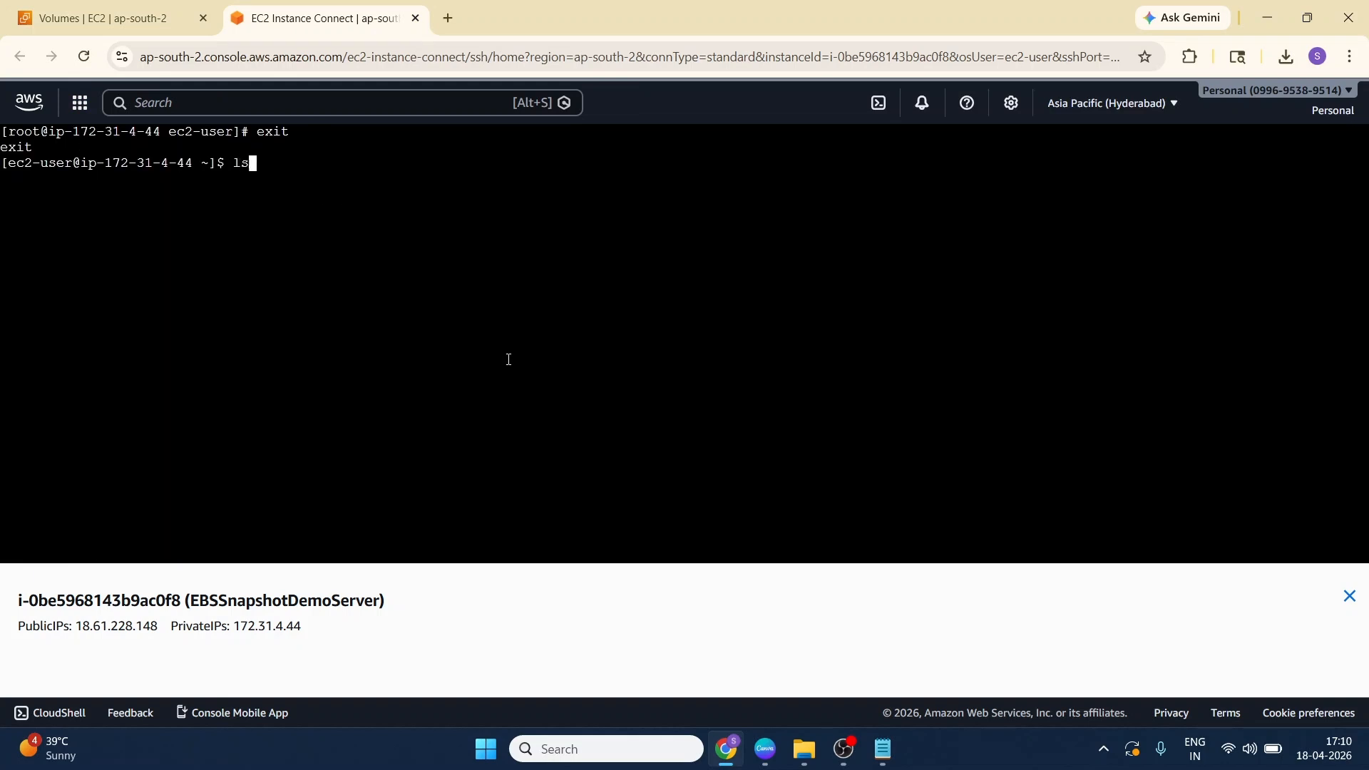
Step: Run lsblk in the instance terminal to check which disks are still attached
text(blk)
key(Return)
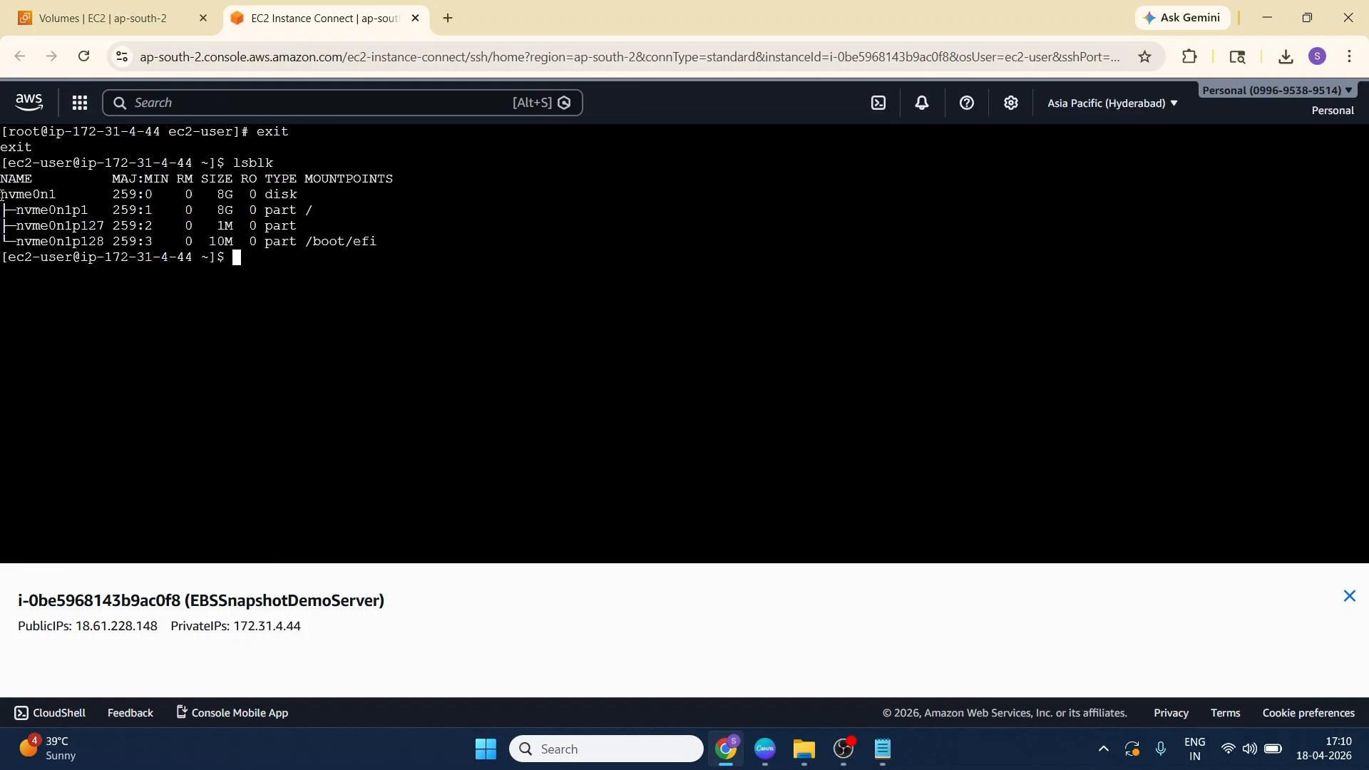
drag(2, 197, 402, 237)
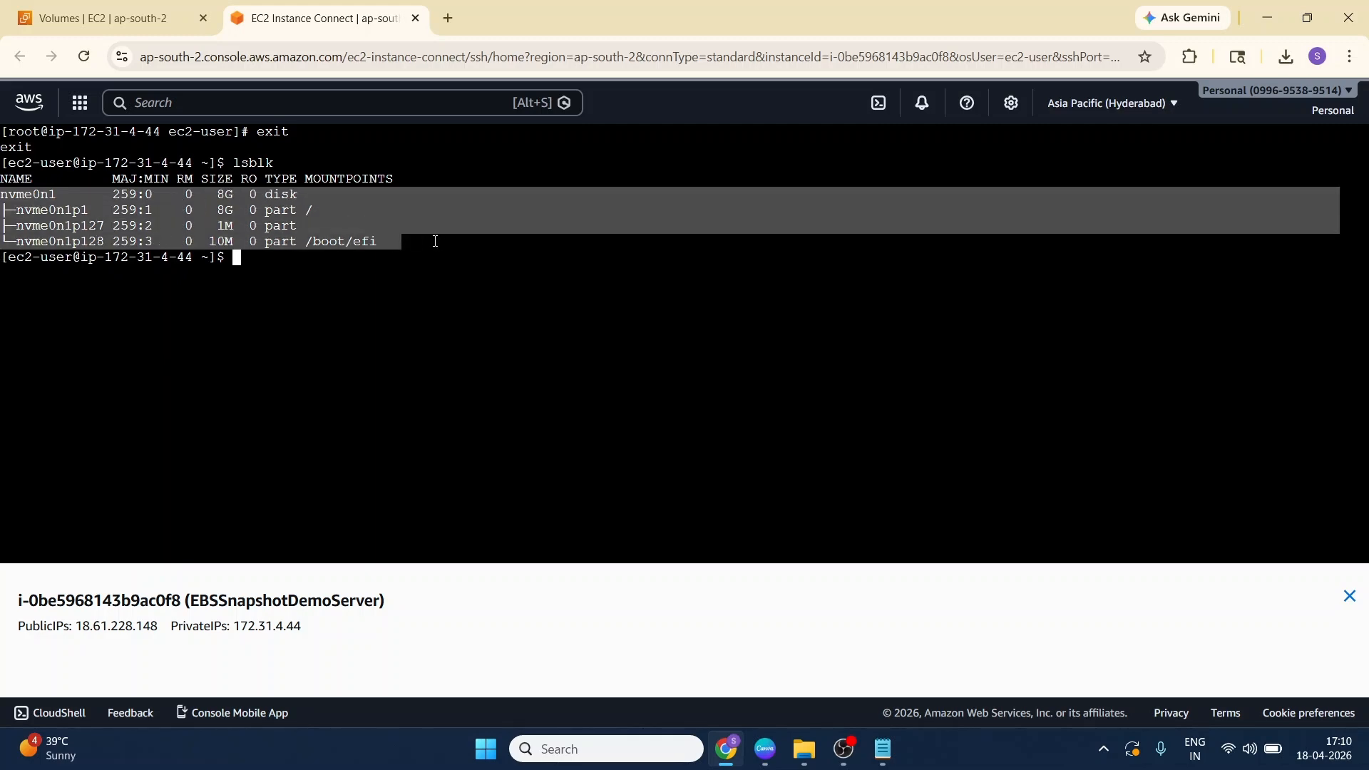
Step: Delete the detached AdditionalVolume, confirming with "delete", and refresh the volumes list
click(107, 18)
scroll(223, 385, left, 10)
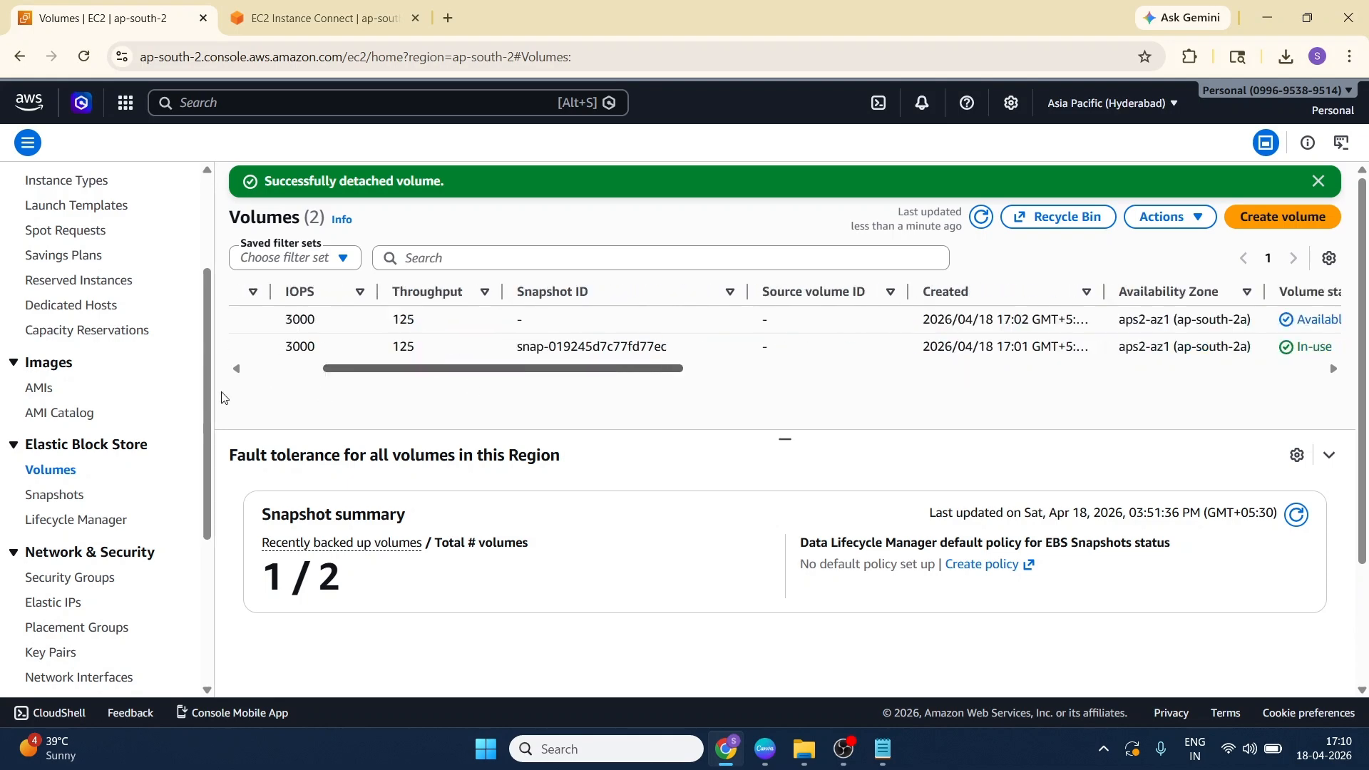
click(246, 319)
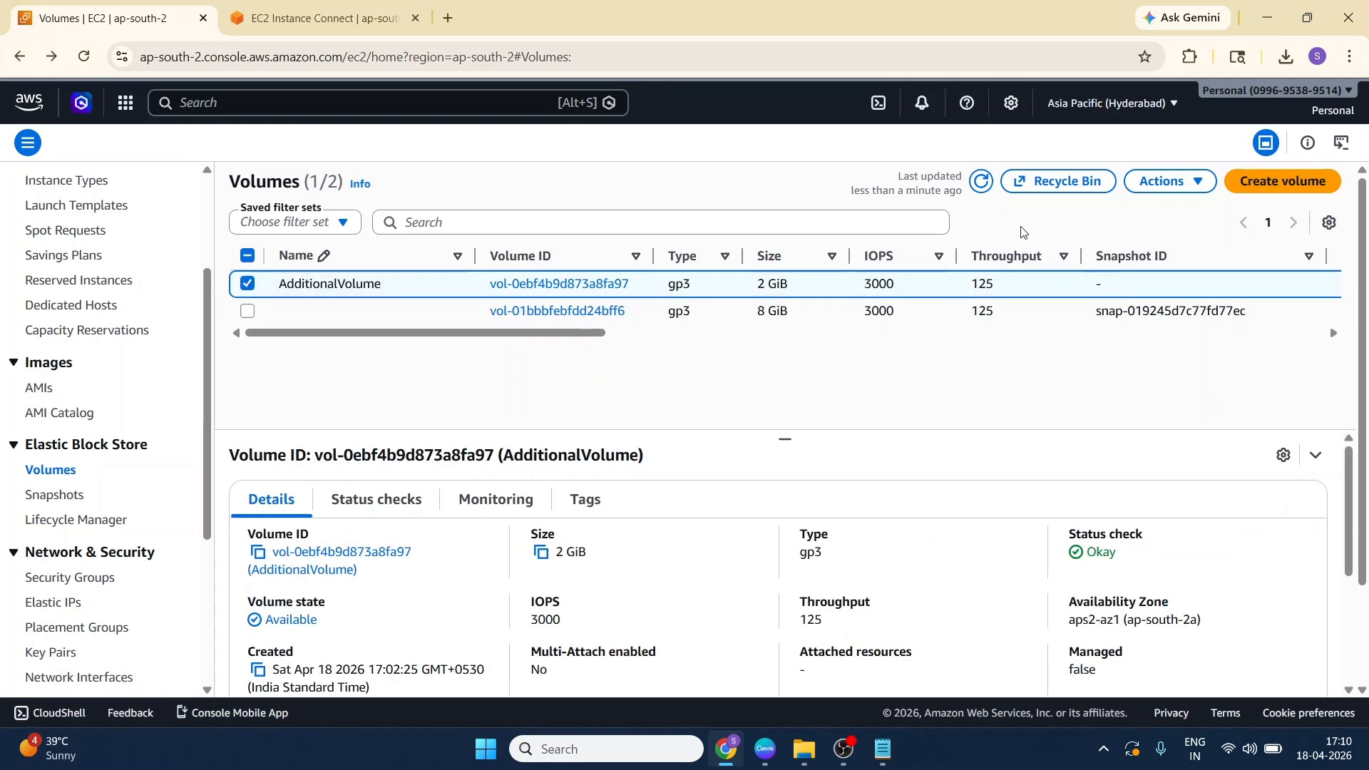
click(1169, 181)
click(1119, 288)
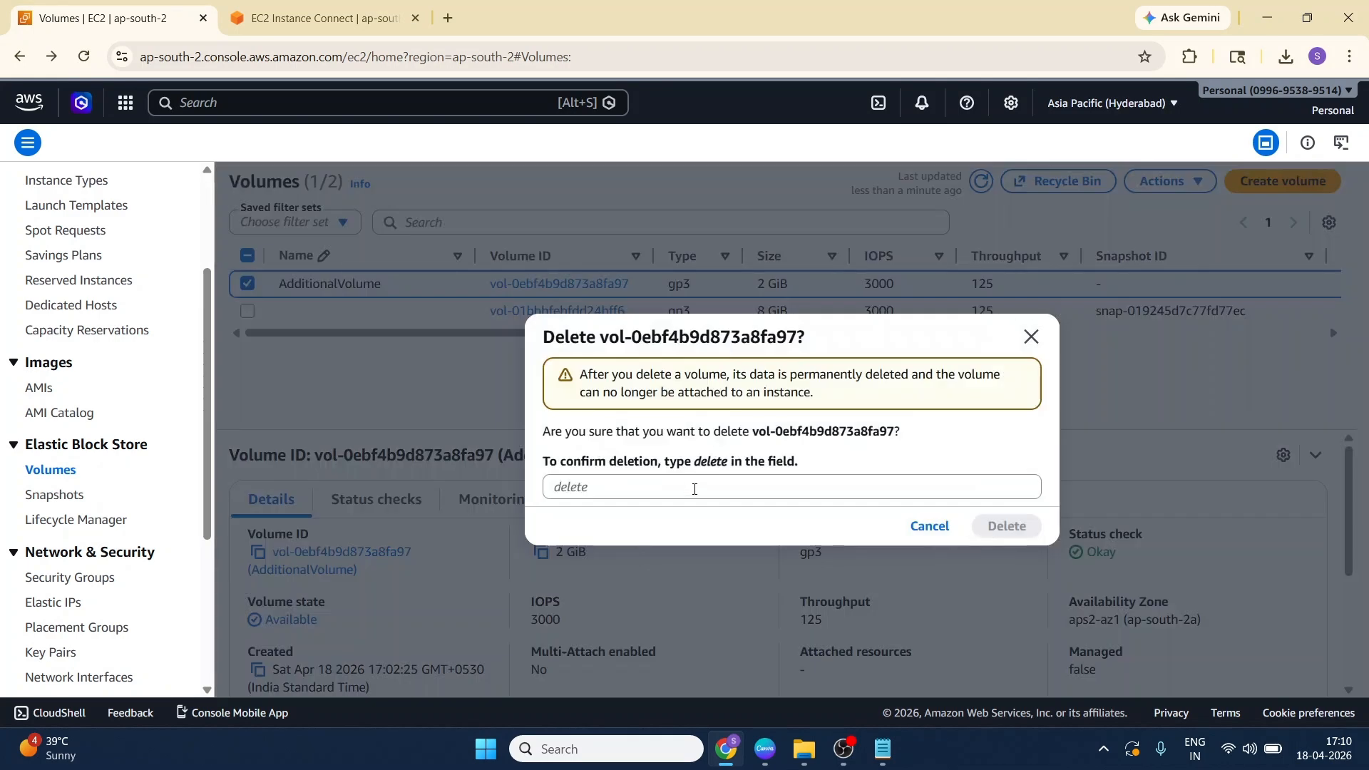
click(691, 490)
text(delete)
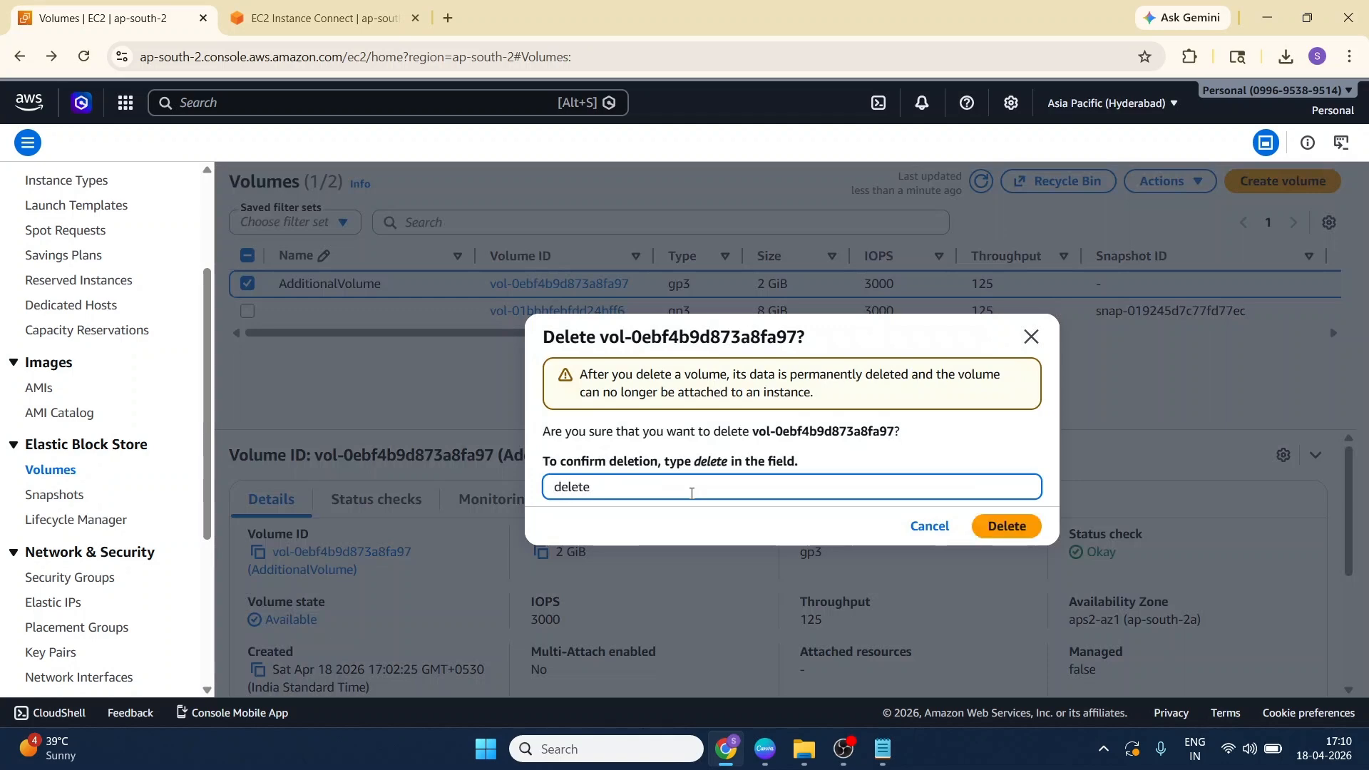
click(1006, 526)
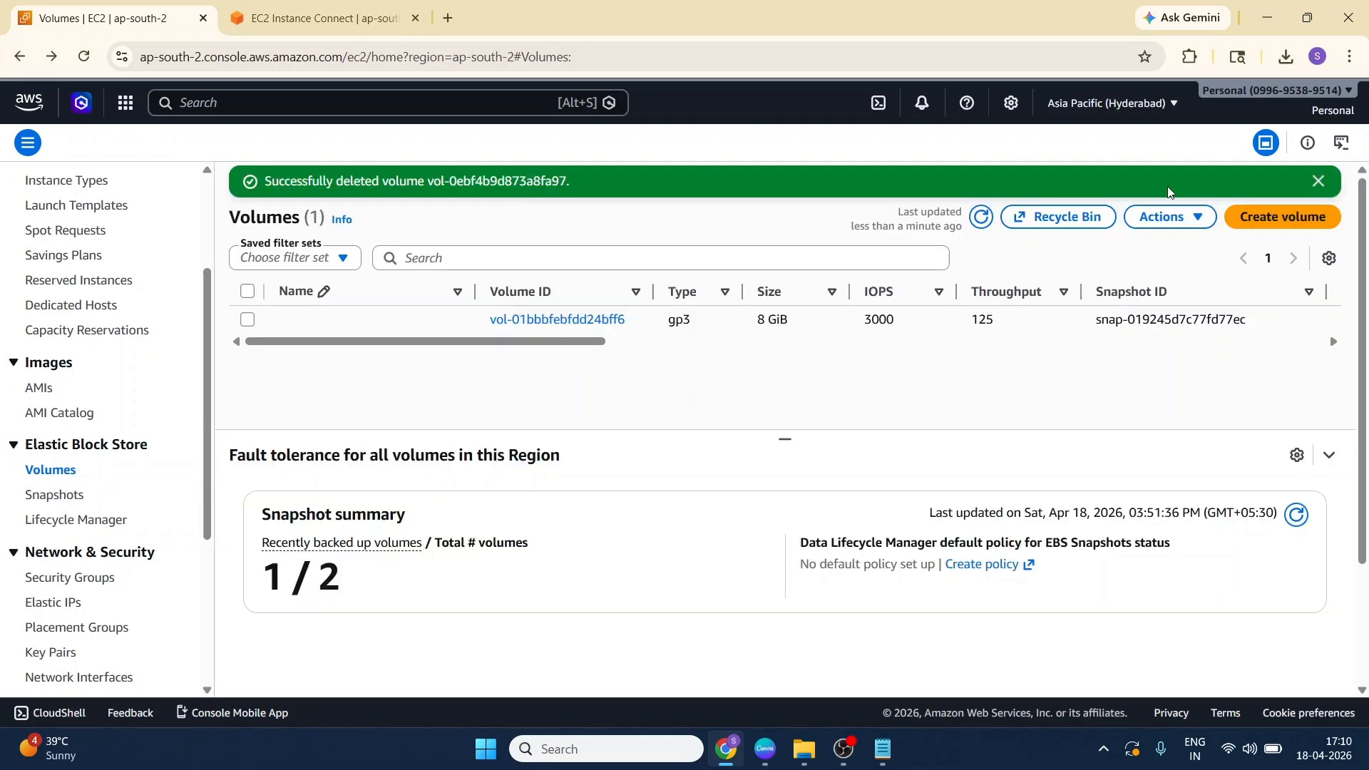
click(1319, 178)
click(977, 191)
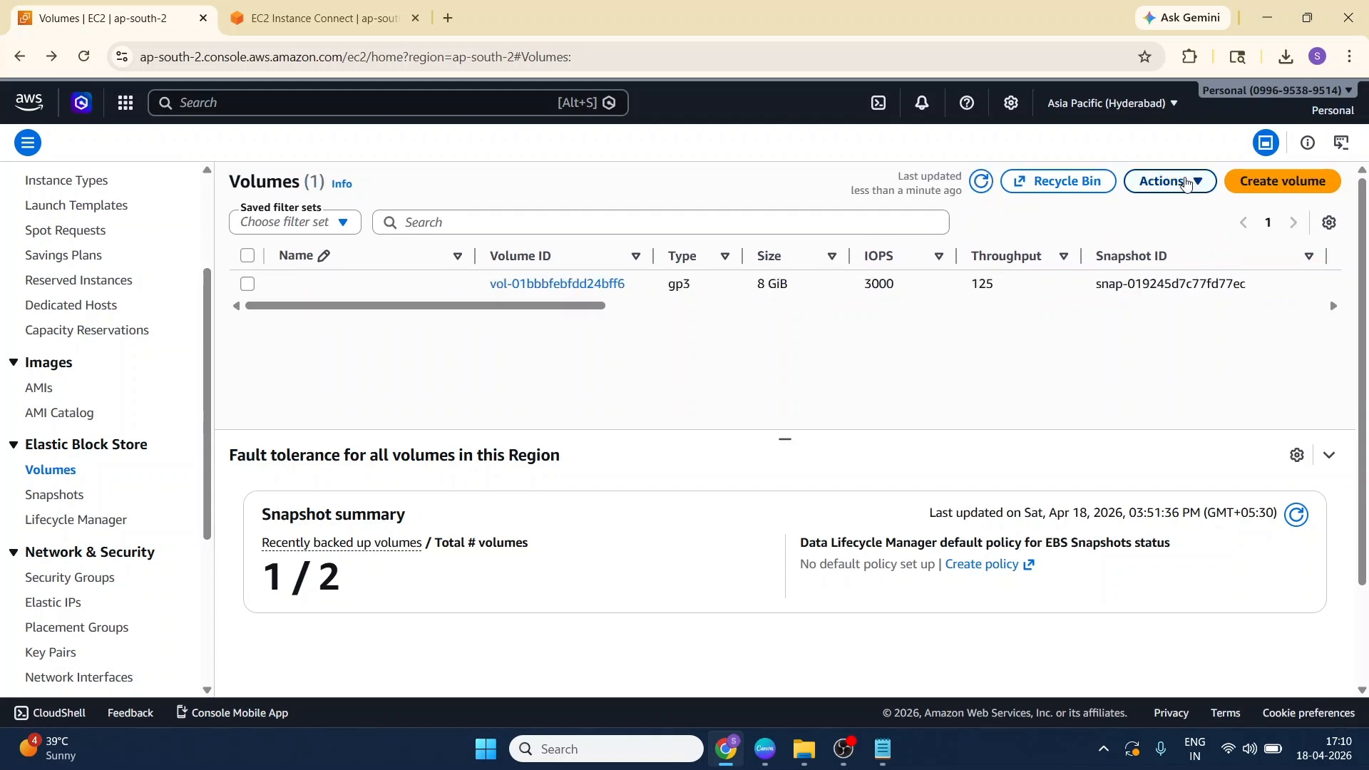
Step: Start creating a volume from the 2 GiB snapshot, choosing Availability Zone aps2-az1 (ap-south-2a)
click(55, 494)
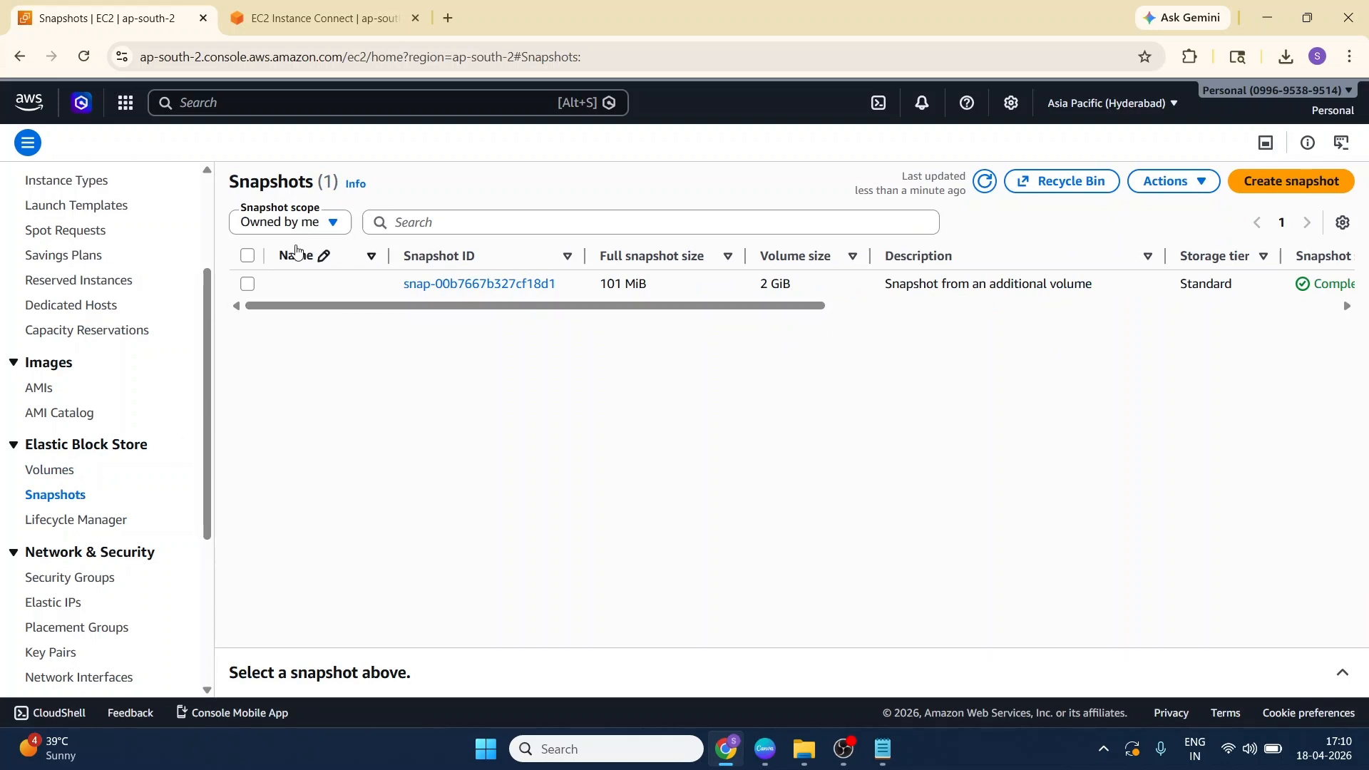
click(248, 284)
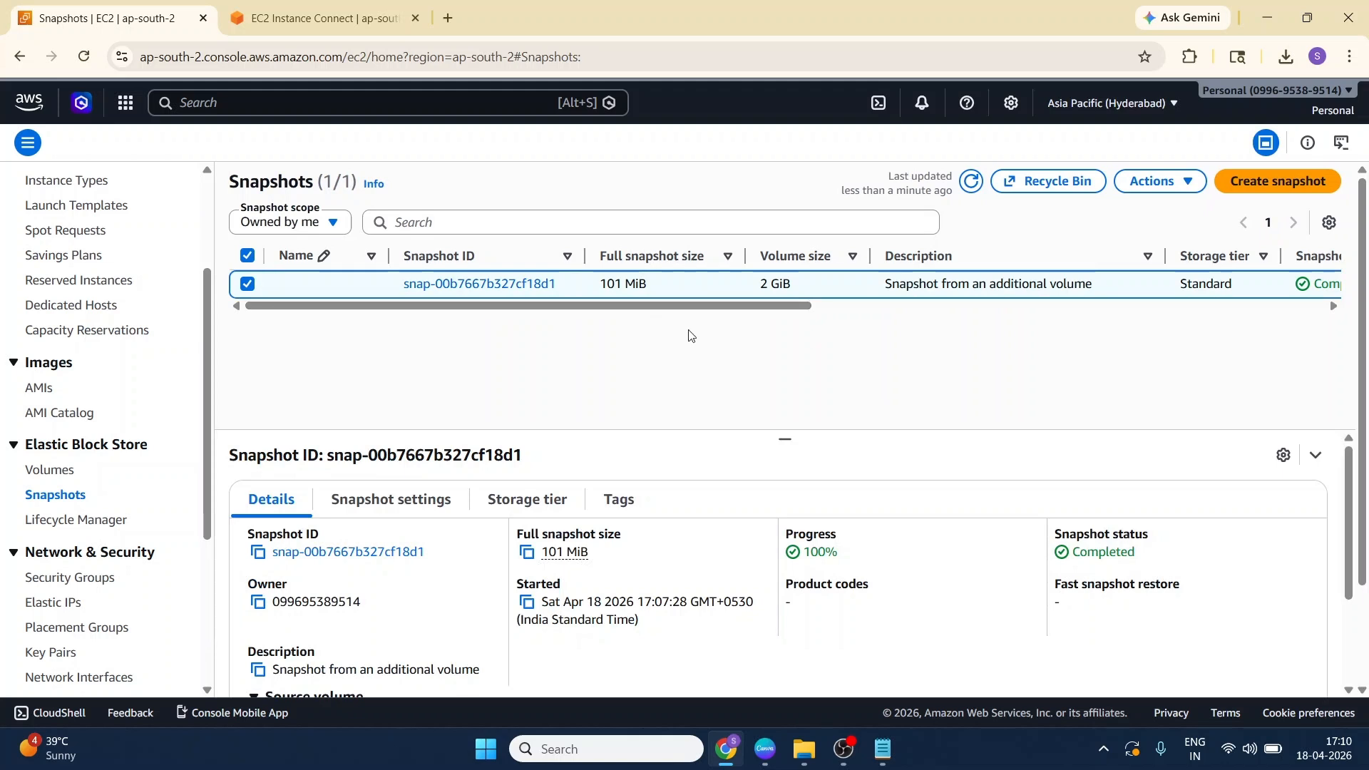
click(1166, 181)
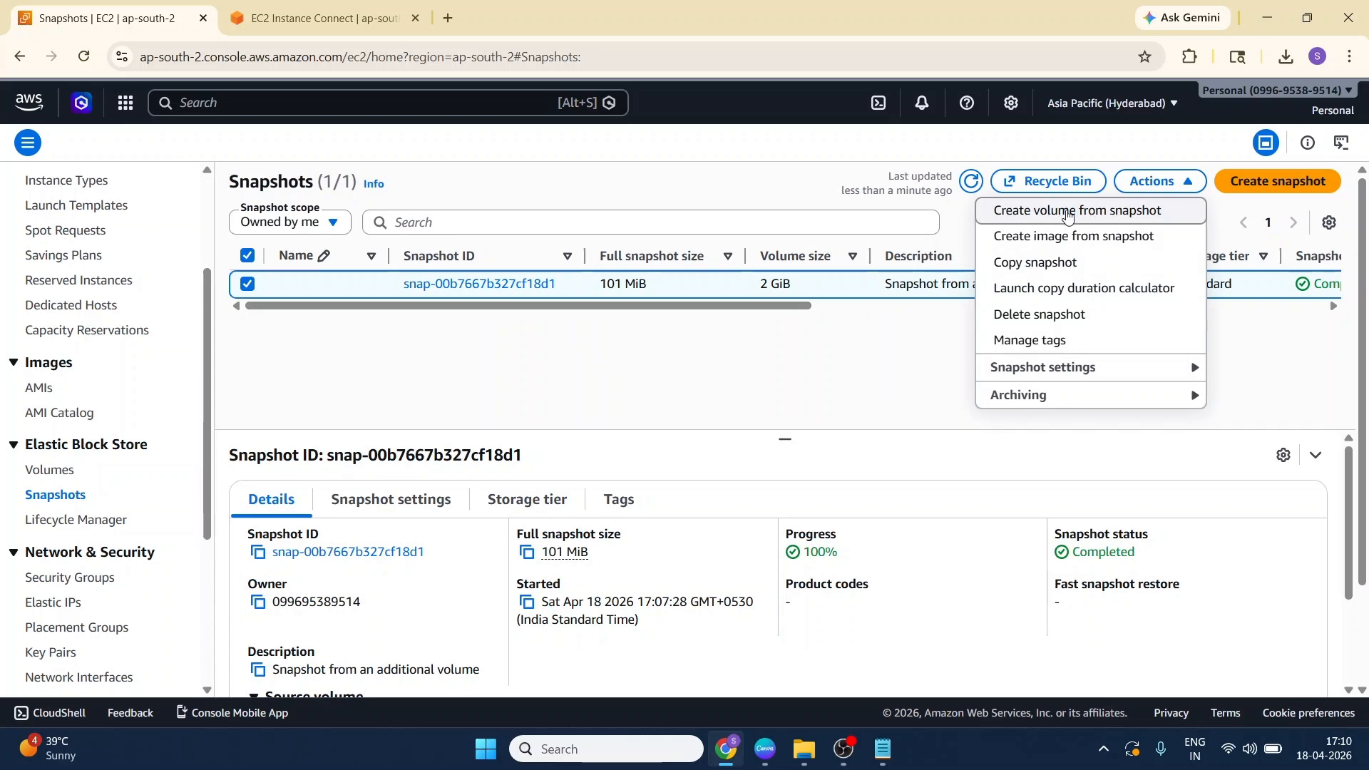
click(1067, 213)
scroll(408, 275, down, 2)
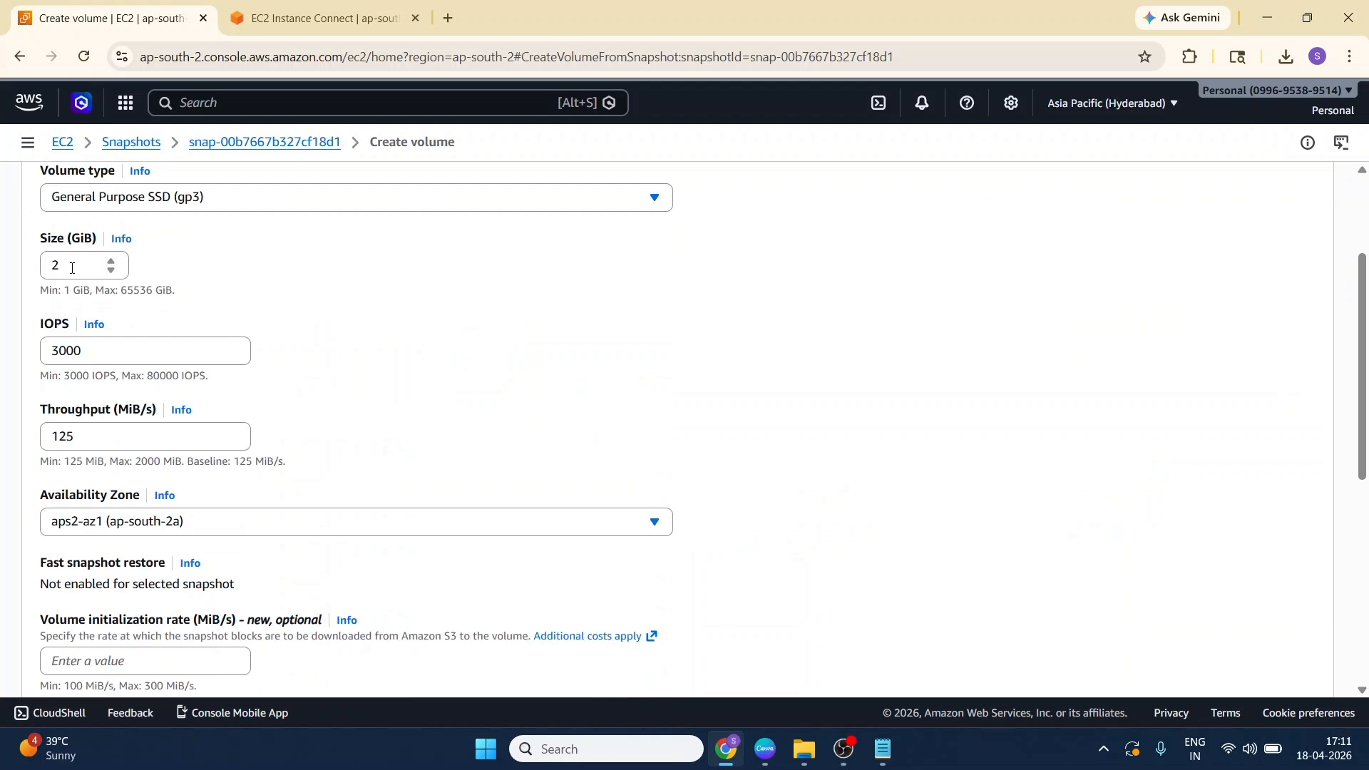
scroll(383, 318, down, 1)
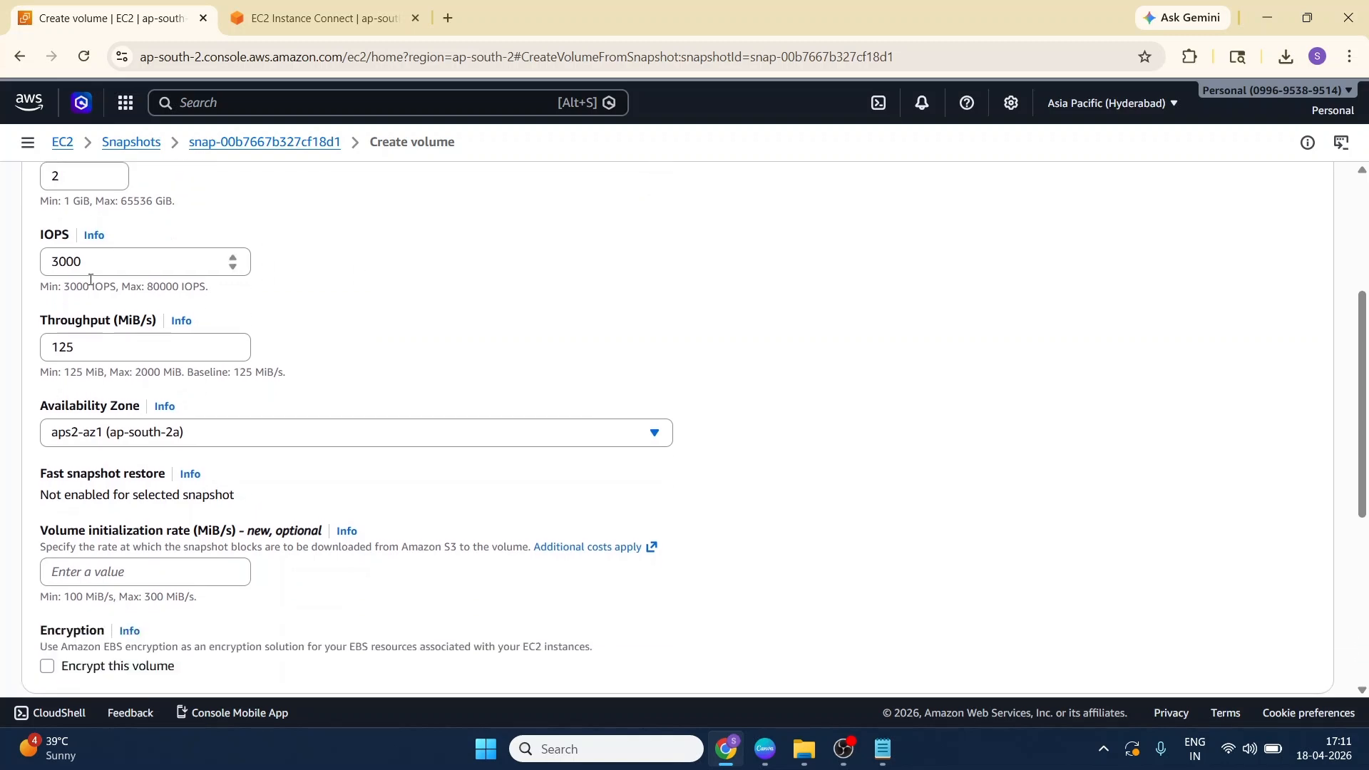
scroll(402, 370, down, 1)
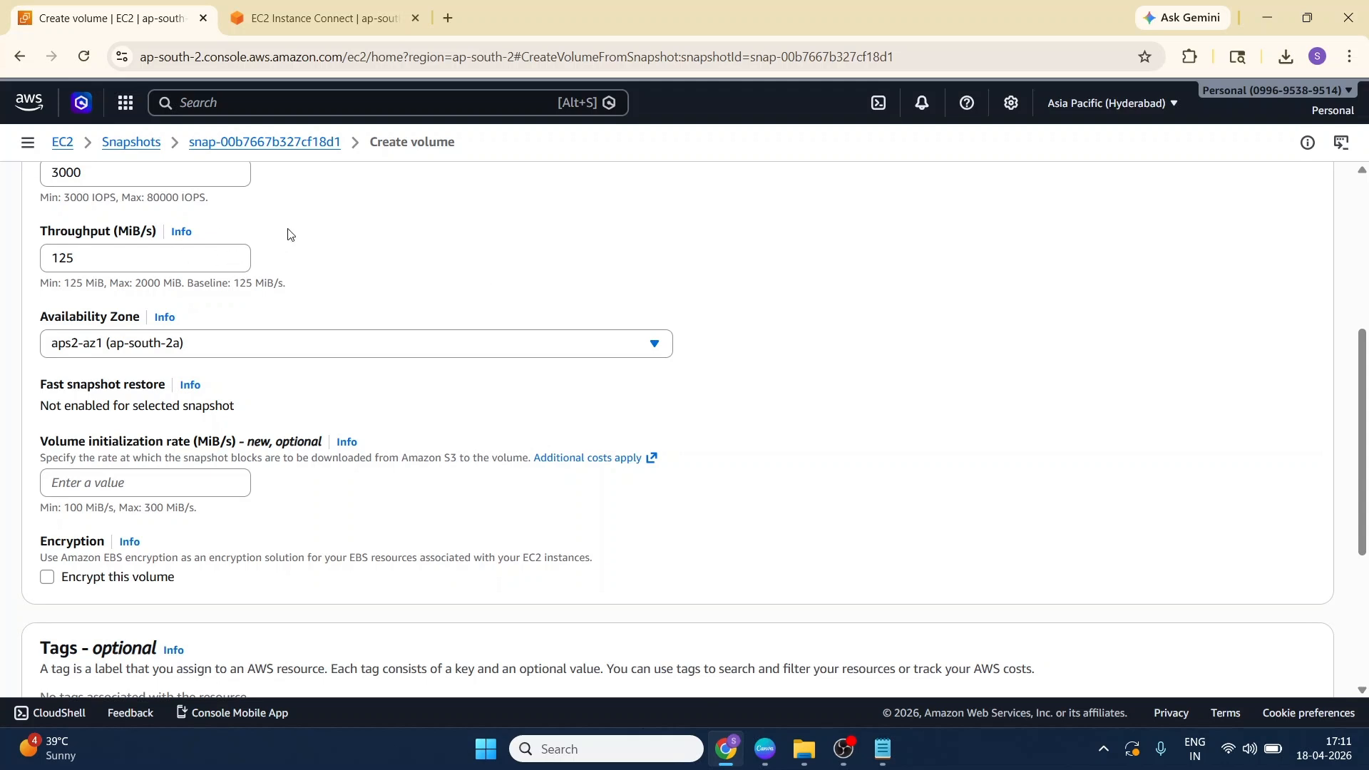
scroll(150, 258, down, 1)
click(179, 256)
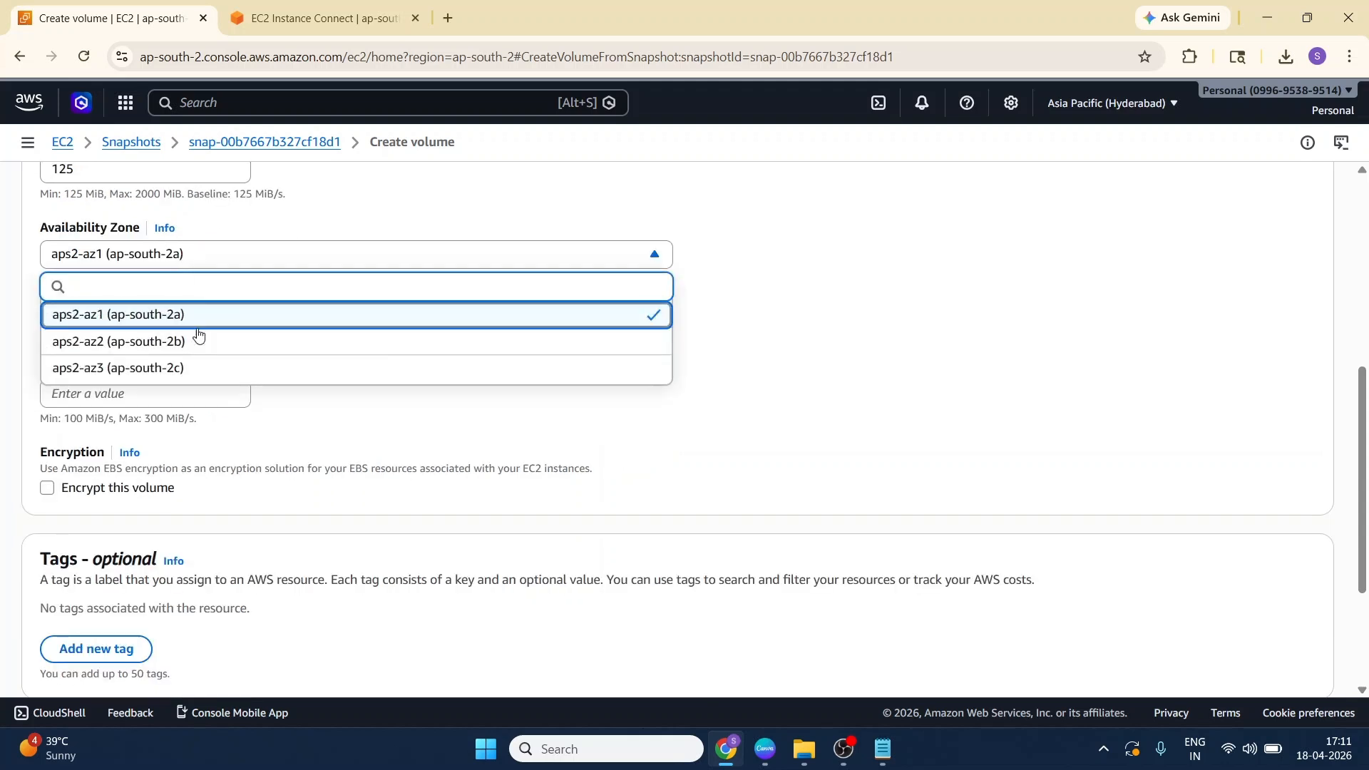
click(183, 314)
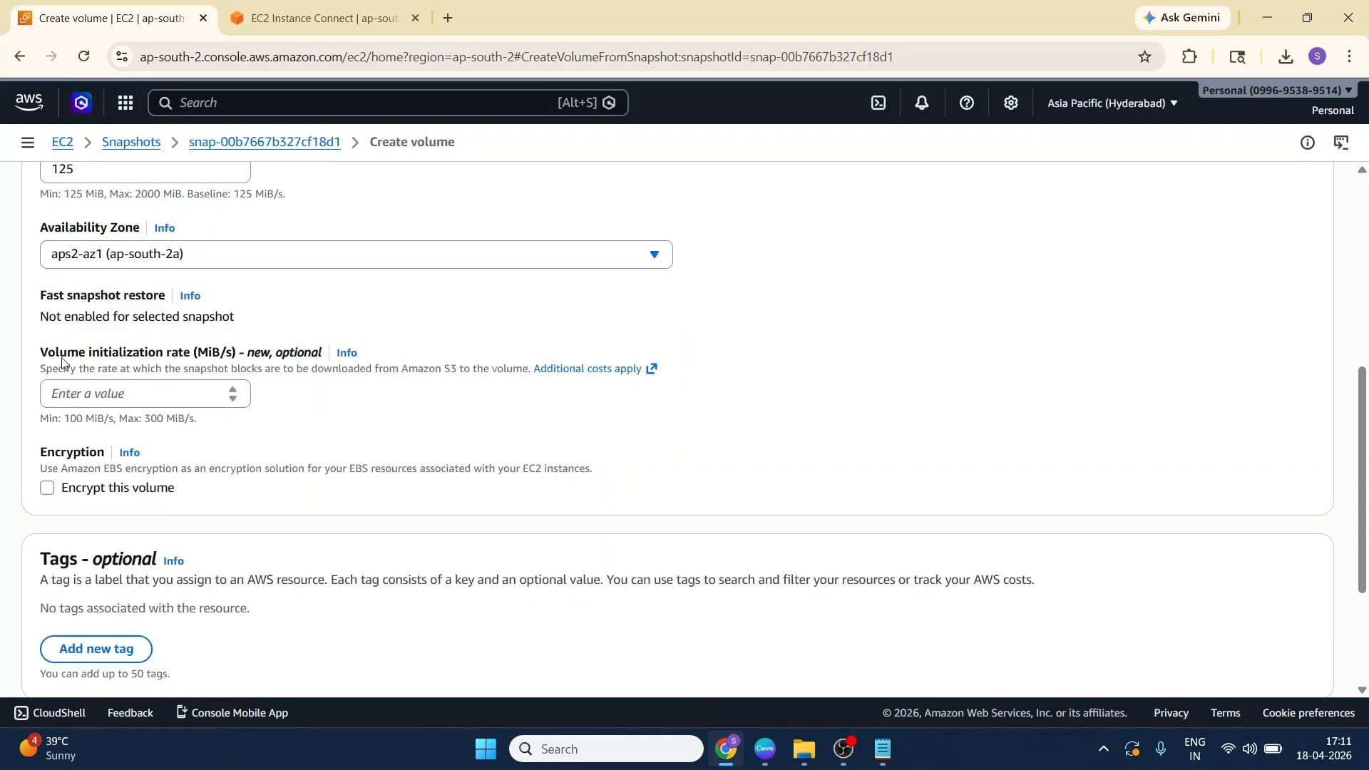
Step: Set the volume initialization rate to 100 MiB/s and create the volume
click(120, 397)
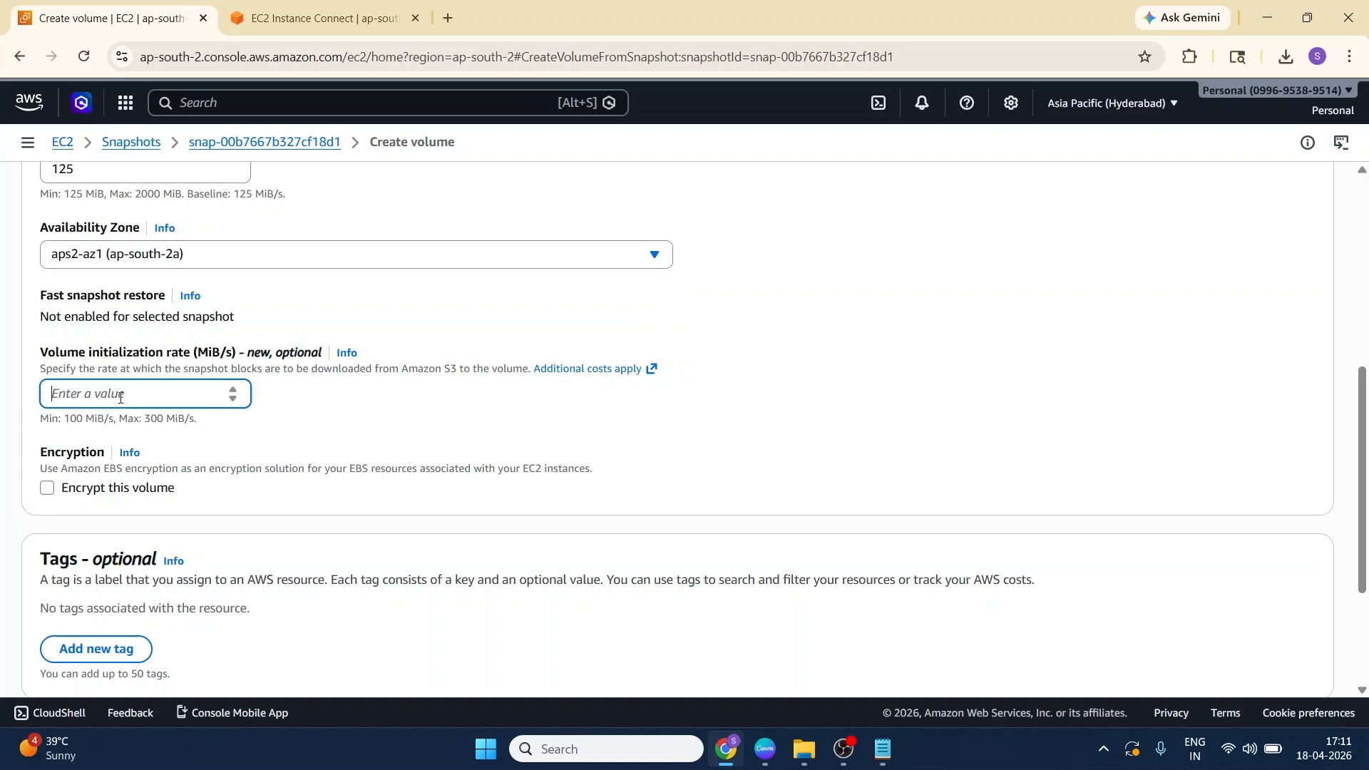
text(100)
click(335, 410)
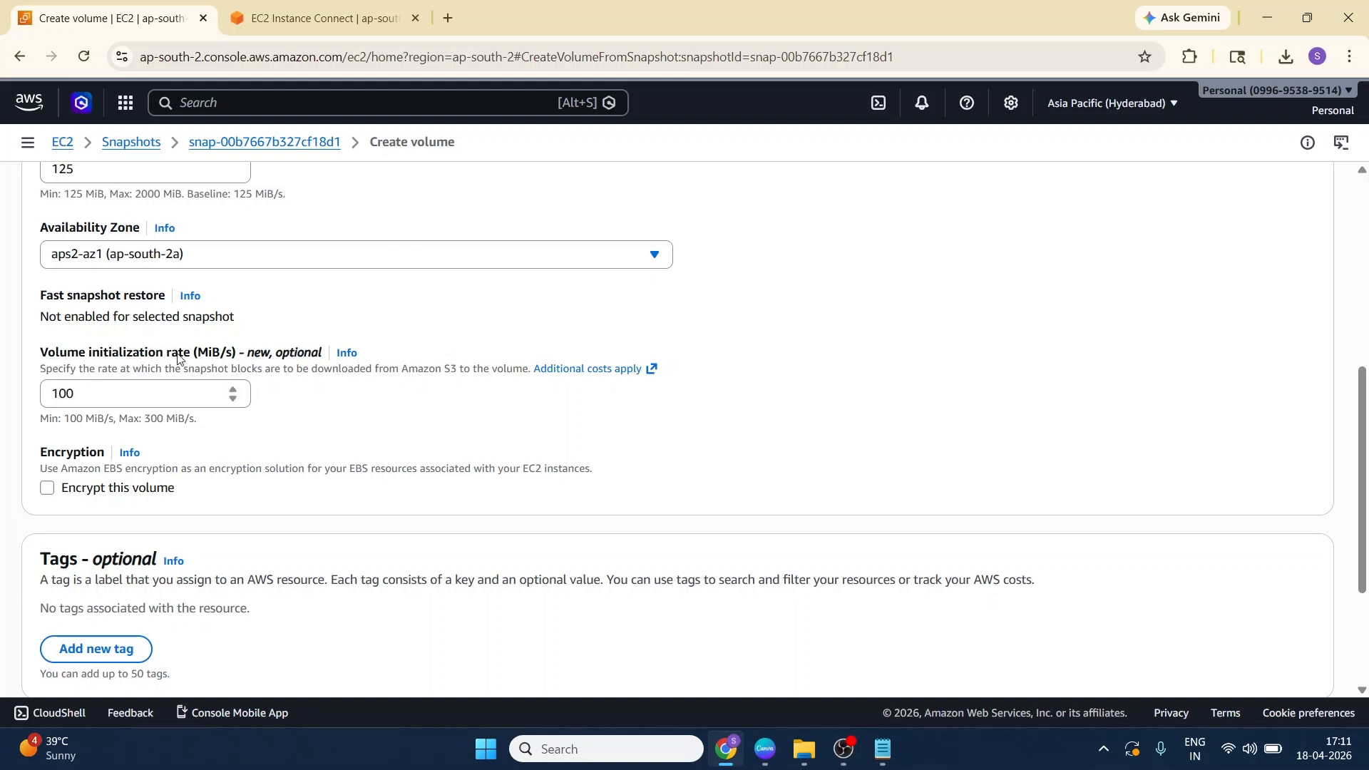
scroll(179, 358, down, 3)
click(135, 440)
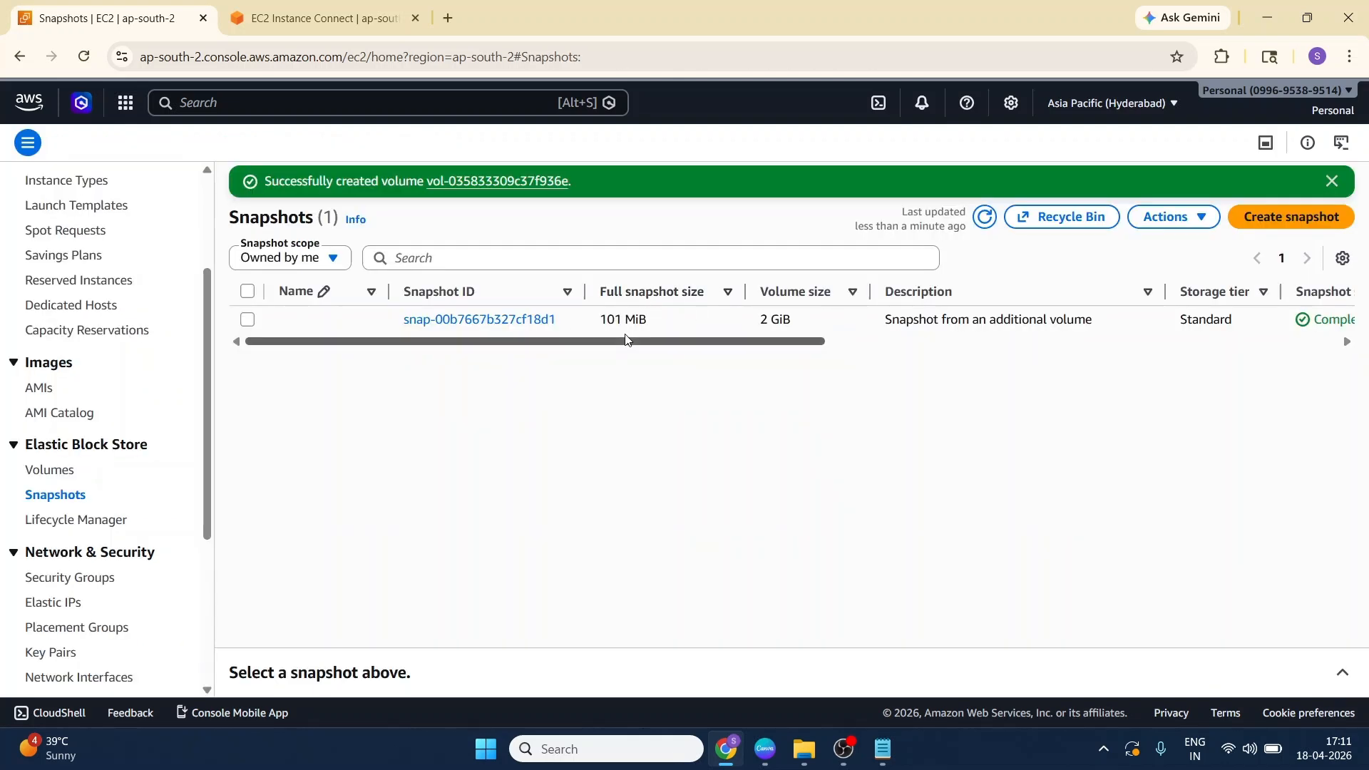
Step: Name the restored 2 GiB volume AdditionalSnapshotVolume in the volumes list
click(64, 473)
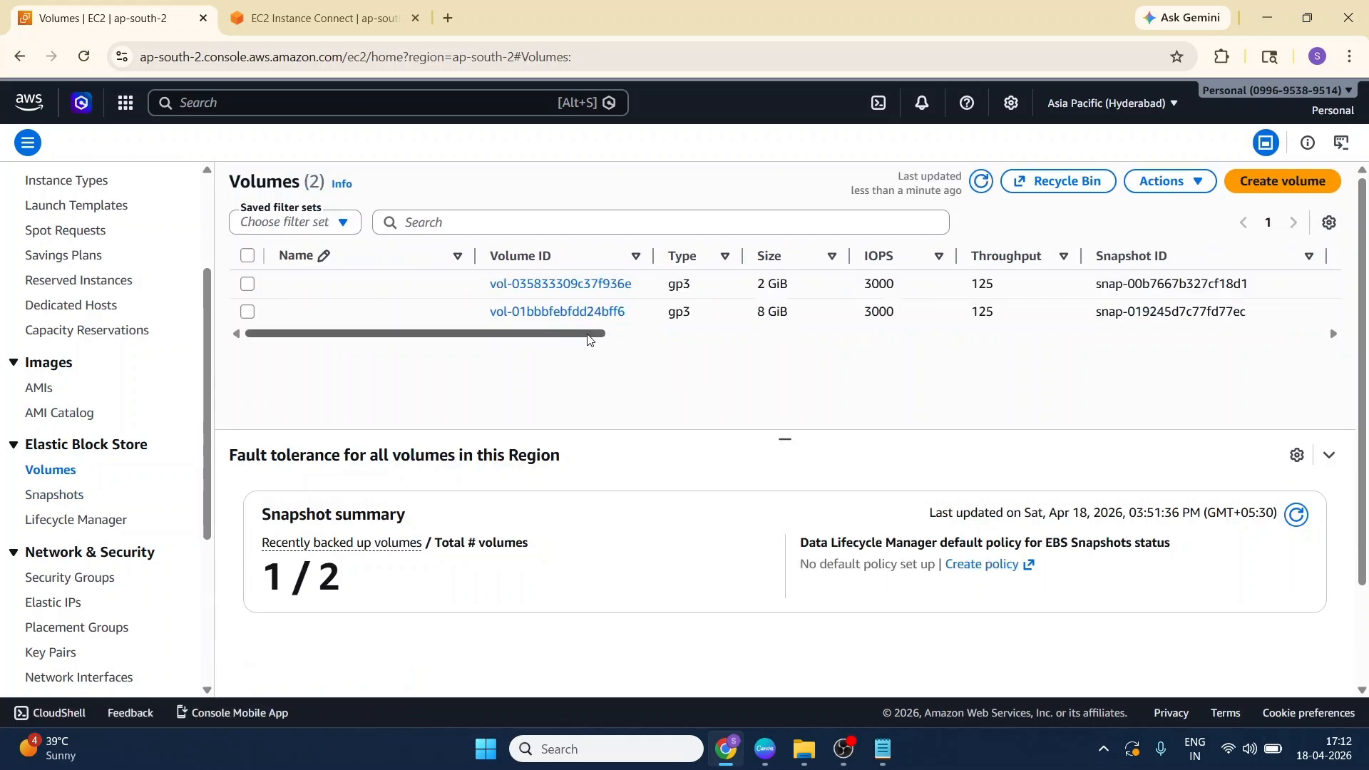
drag(563, 334, 893, 331)
text(on)
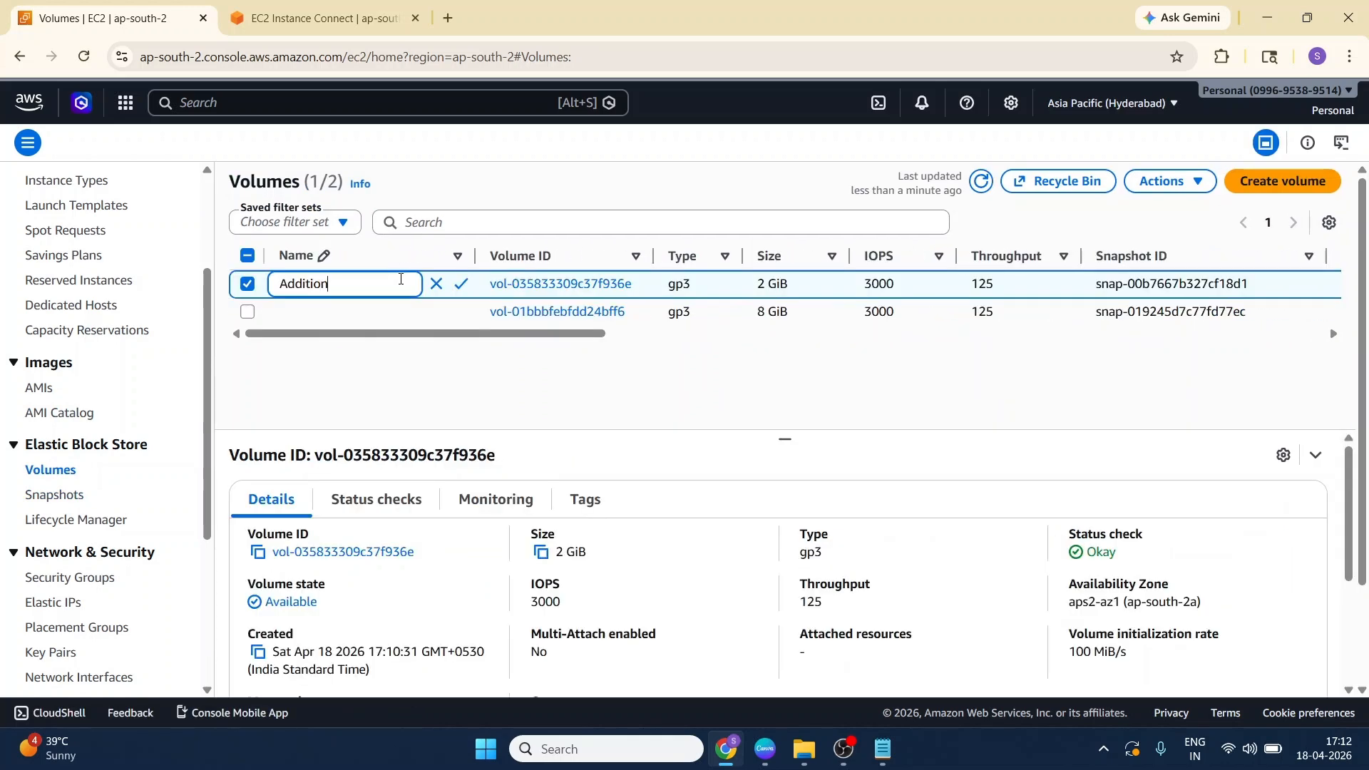
text(alSnapshotVolume)
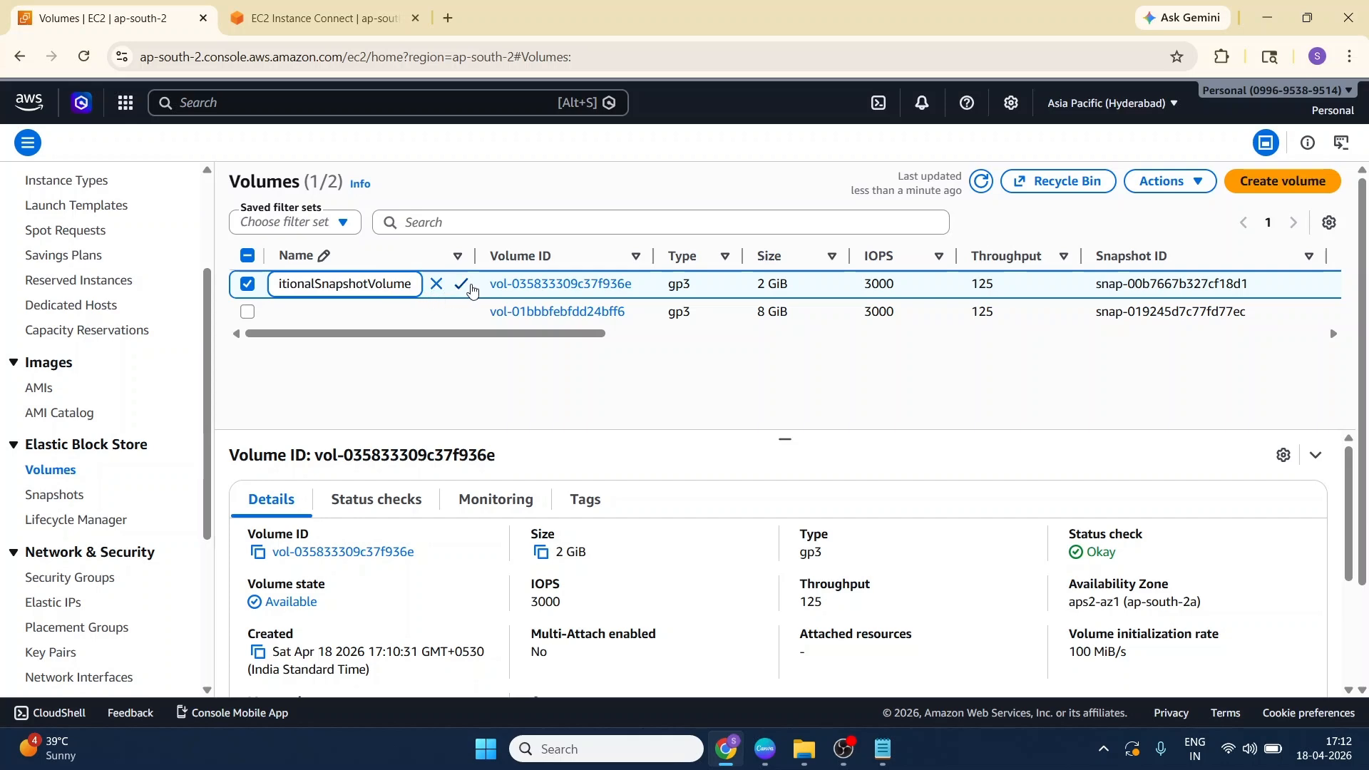
click(461, 283)
click(706, 350)
Step: Attach AdditionalSnapshotVolume to the EBSSnapshotDemoServer instance with device name /dev/sde
scroll(78, 342, up, 3)
click(52, 334)
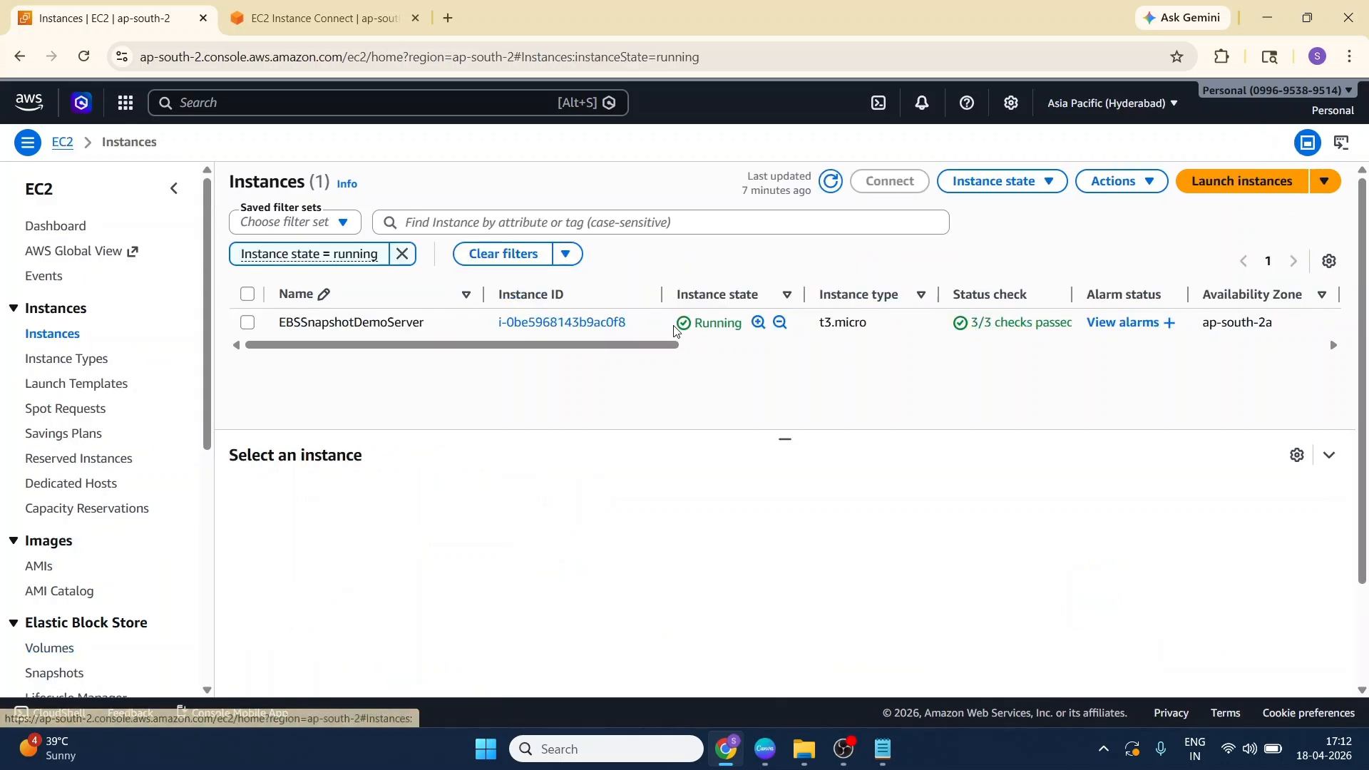
click(248, 322)
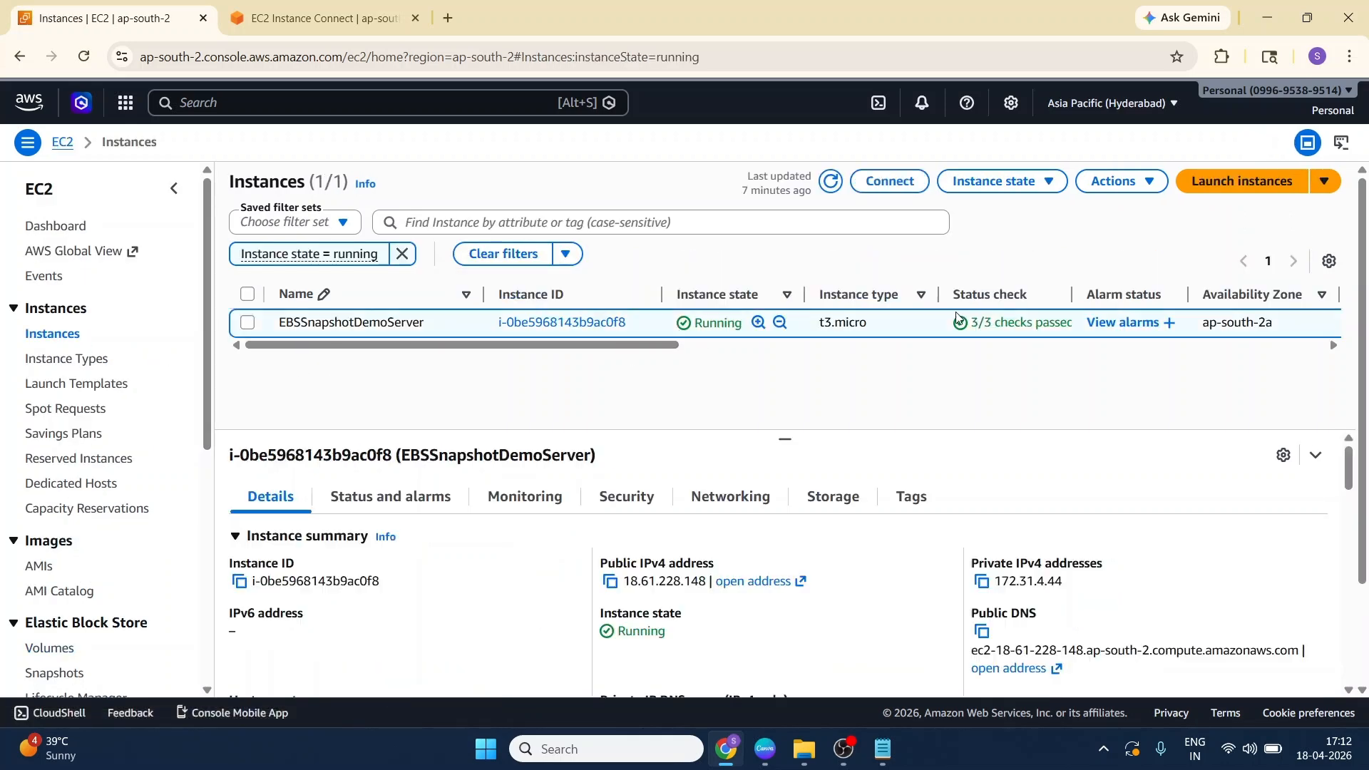
click(1111, 184)
mouse_move(1114, 347)
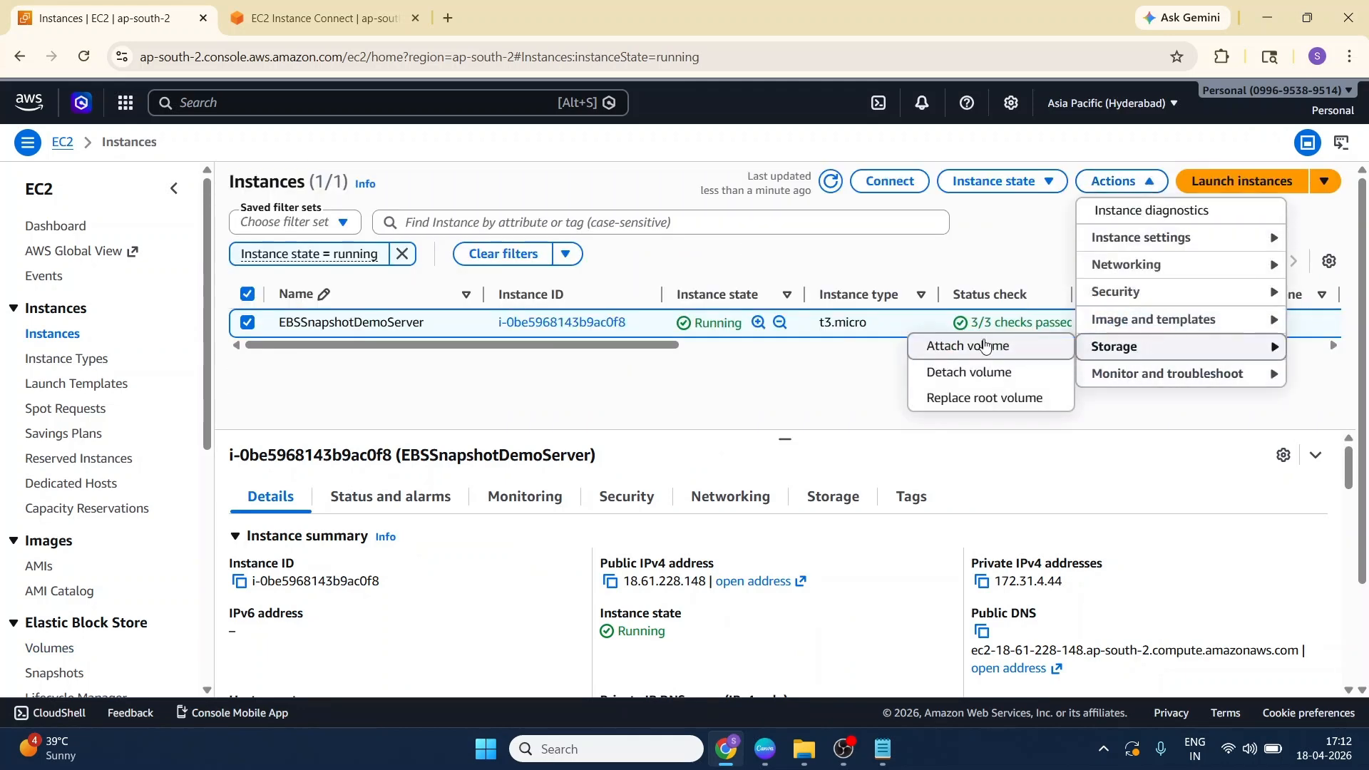
click(970, 355)
click(257, 425)
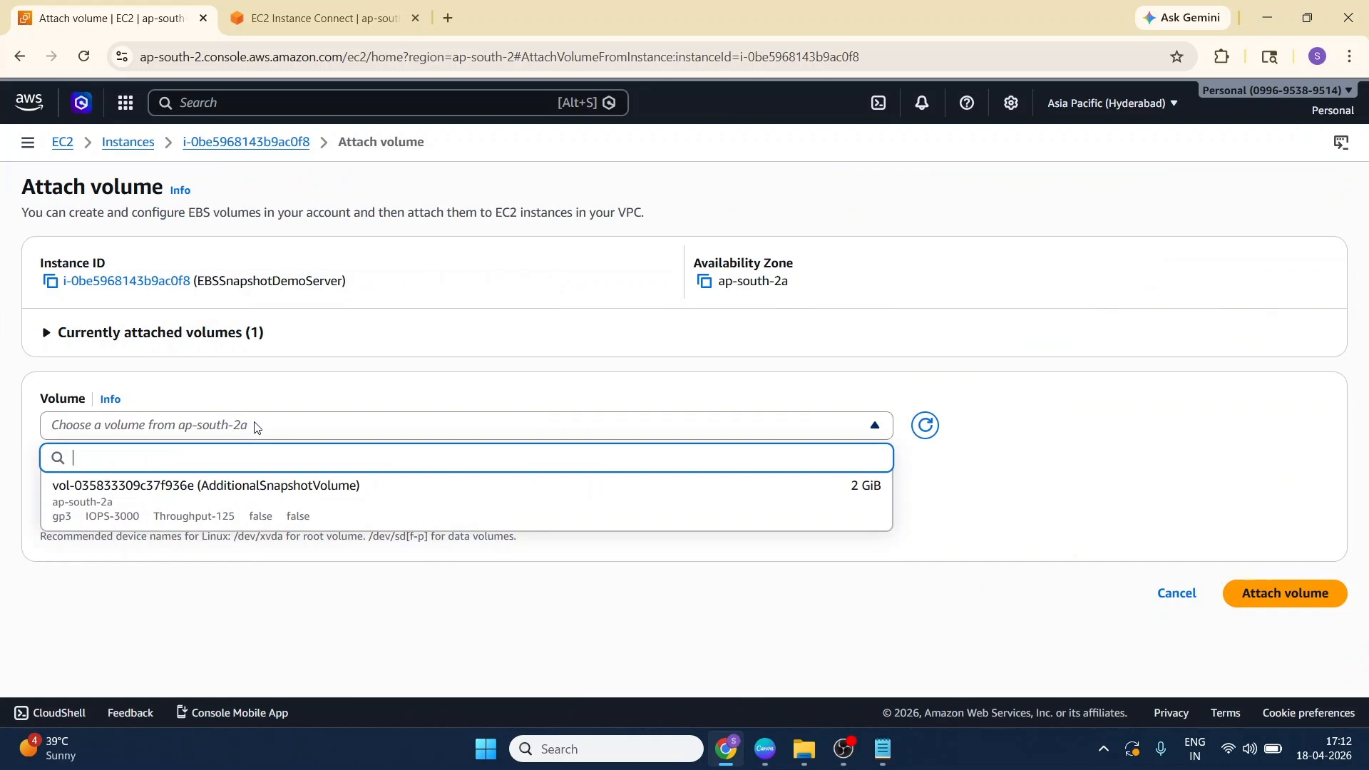
click(285, 495)
click(319, 512)
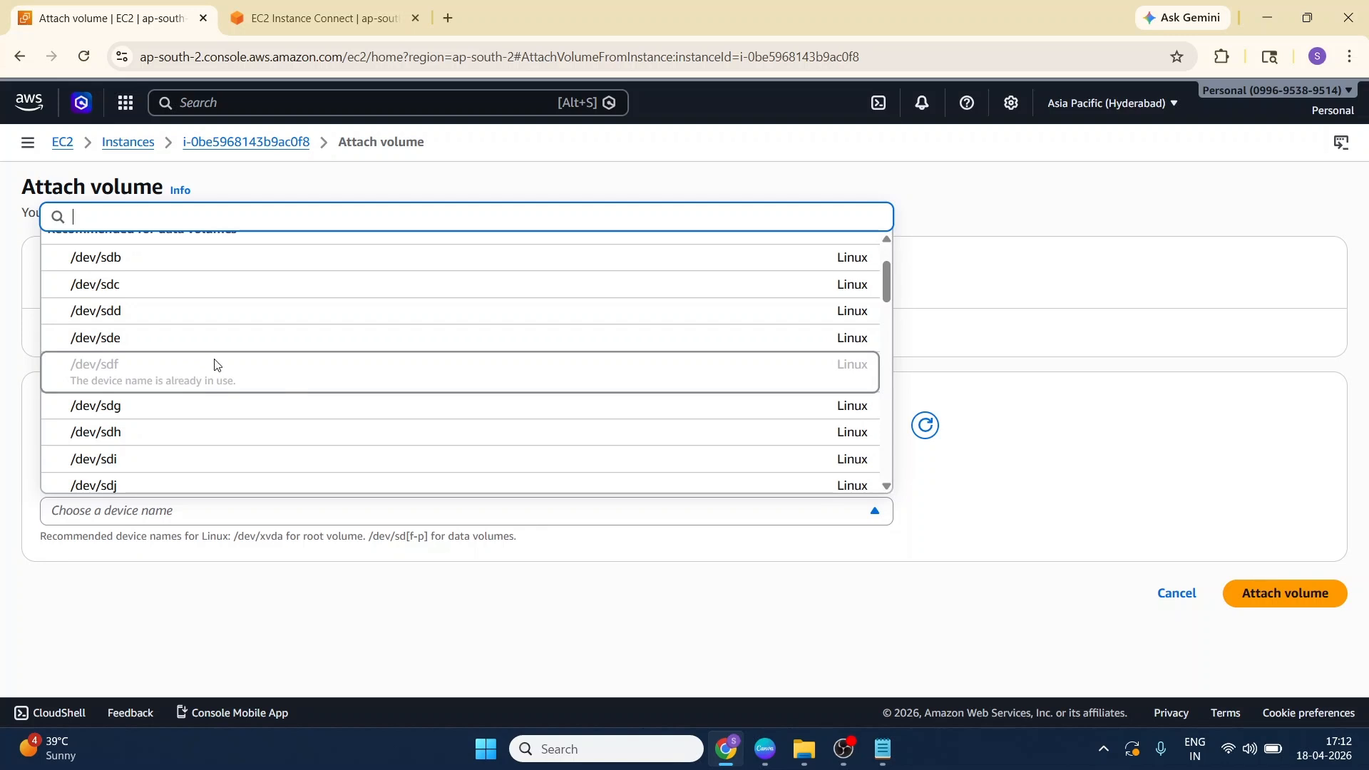
click(159, 342)
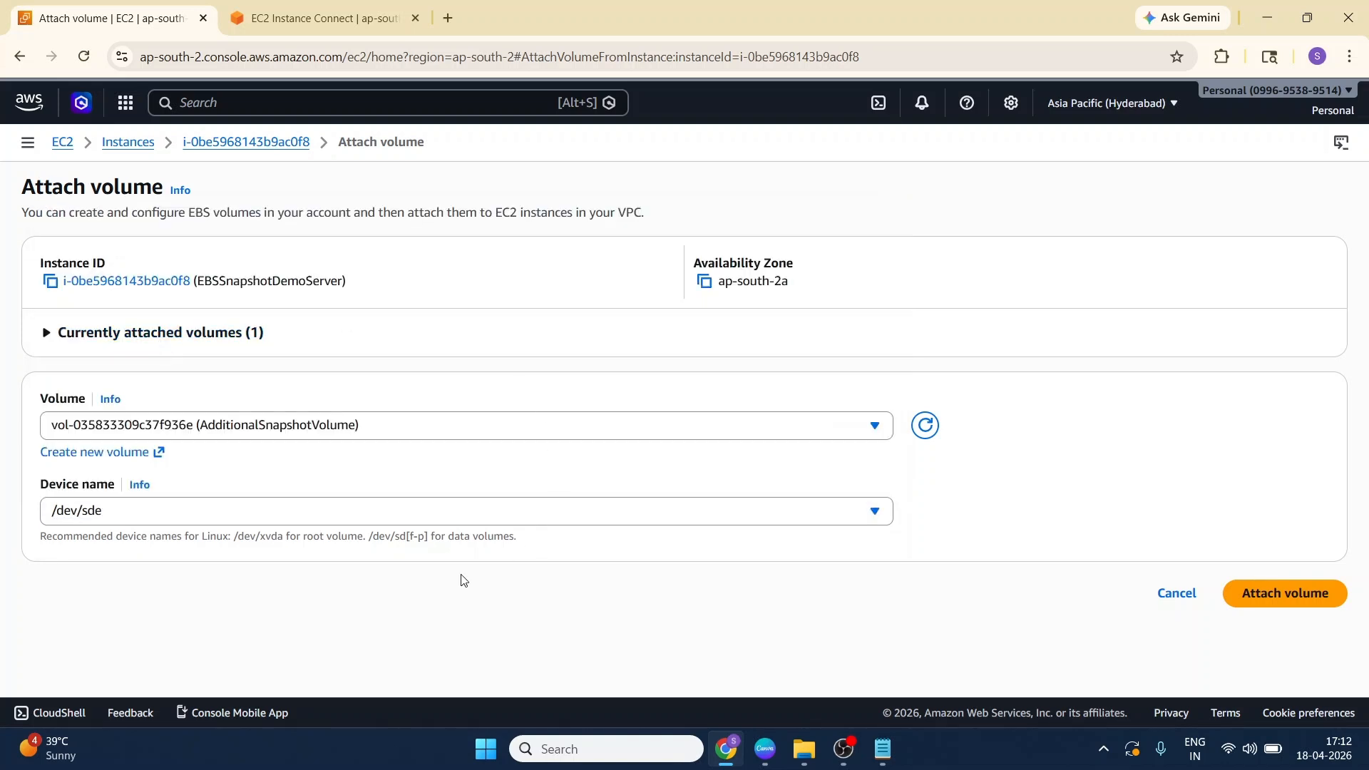
click(1283, 593)
Step: Run lsblk in the instance terminal to find the newly attached 2 GiB disk
click(324, 19)
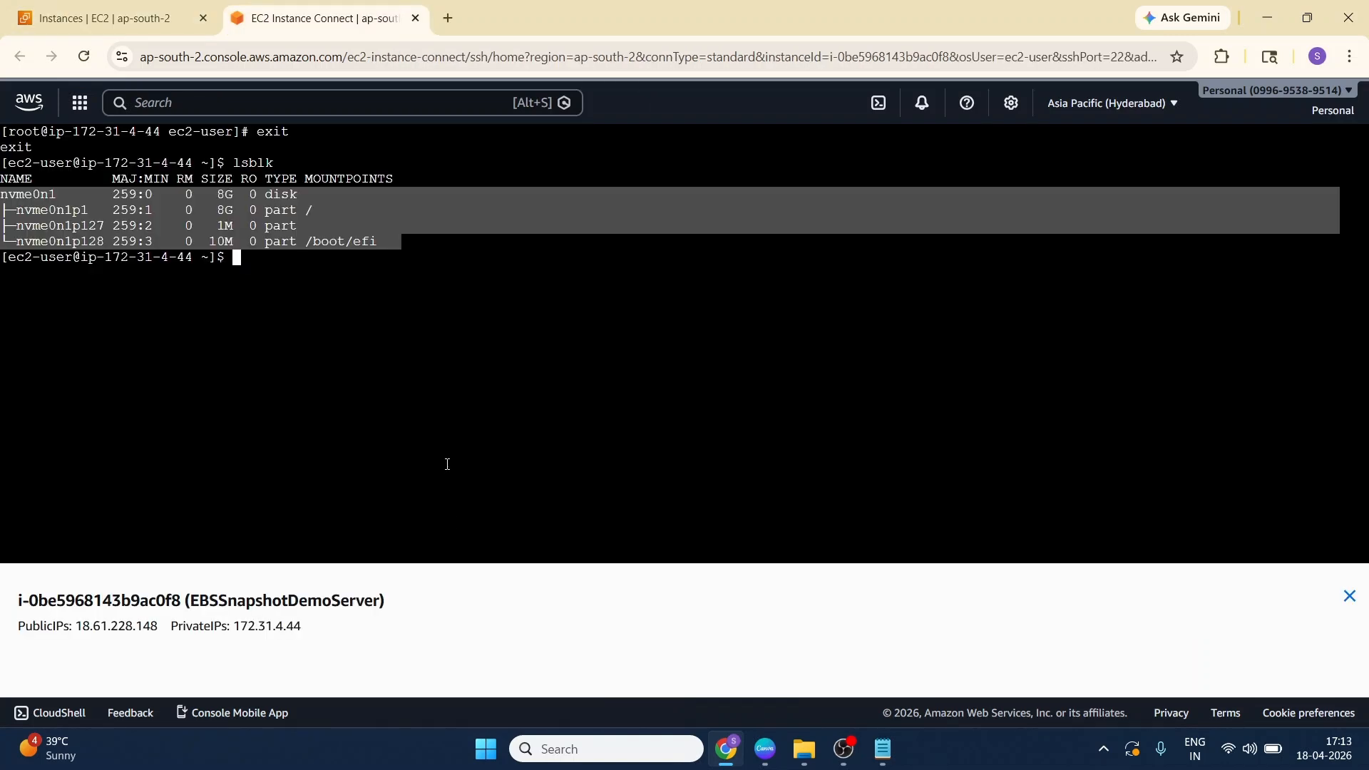
click(447, 464)
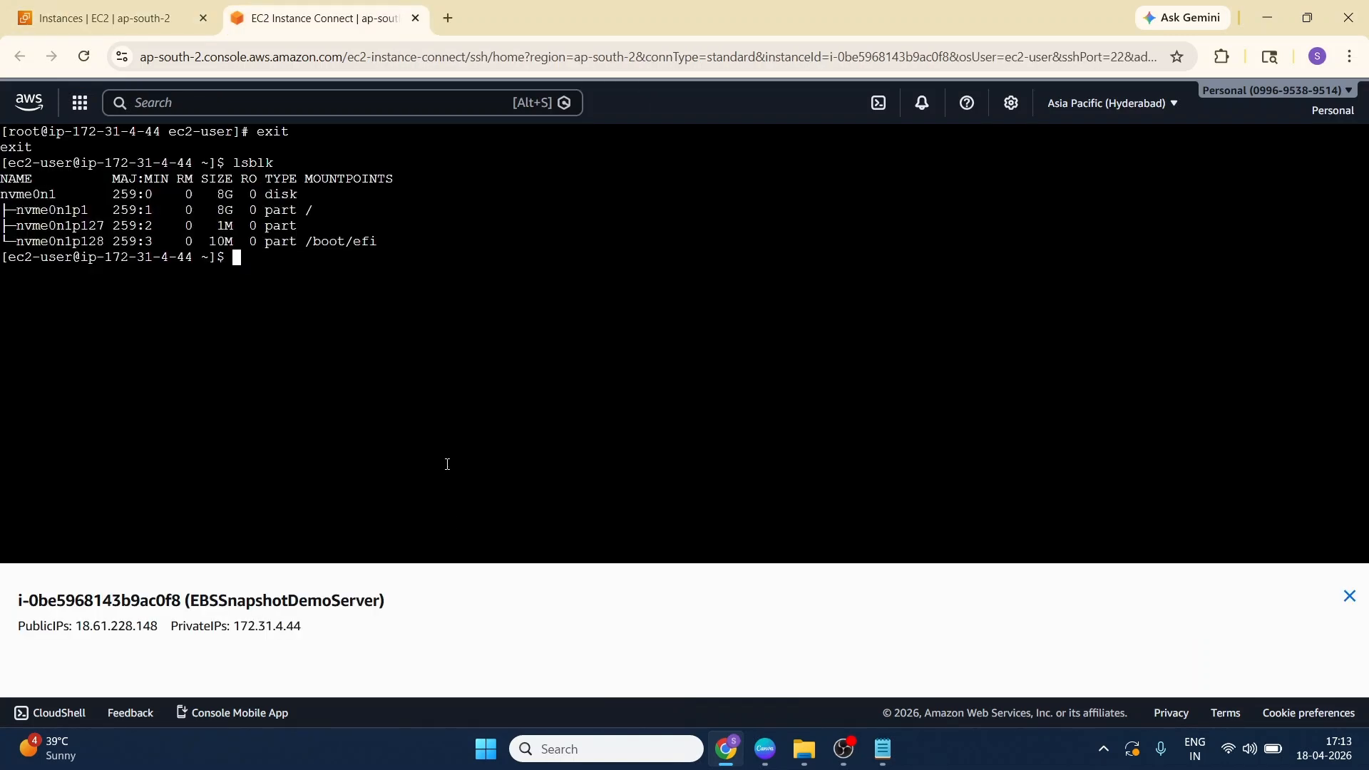
key(Up)
key(Return)
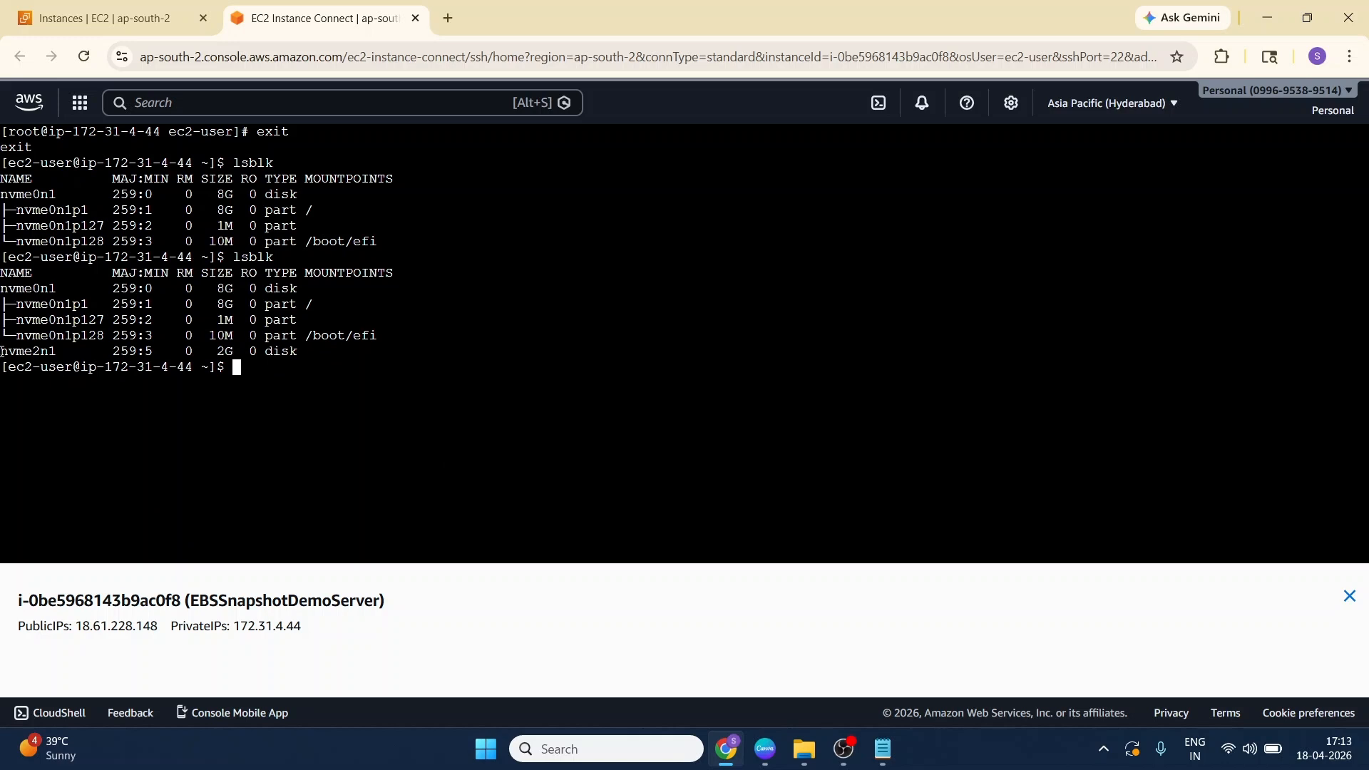
drag(2, 351, 308, 351)
Step: Mount /dev/nvme2n1 on /data with sudo in the instance terminal
click(395, 402)
text(sudo mount /dev/nvme2n1 /data)
key(Return)
Step: List the contents of /data and print /data/test.txt to check the restored file
text(l)
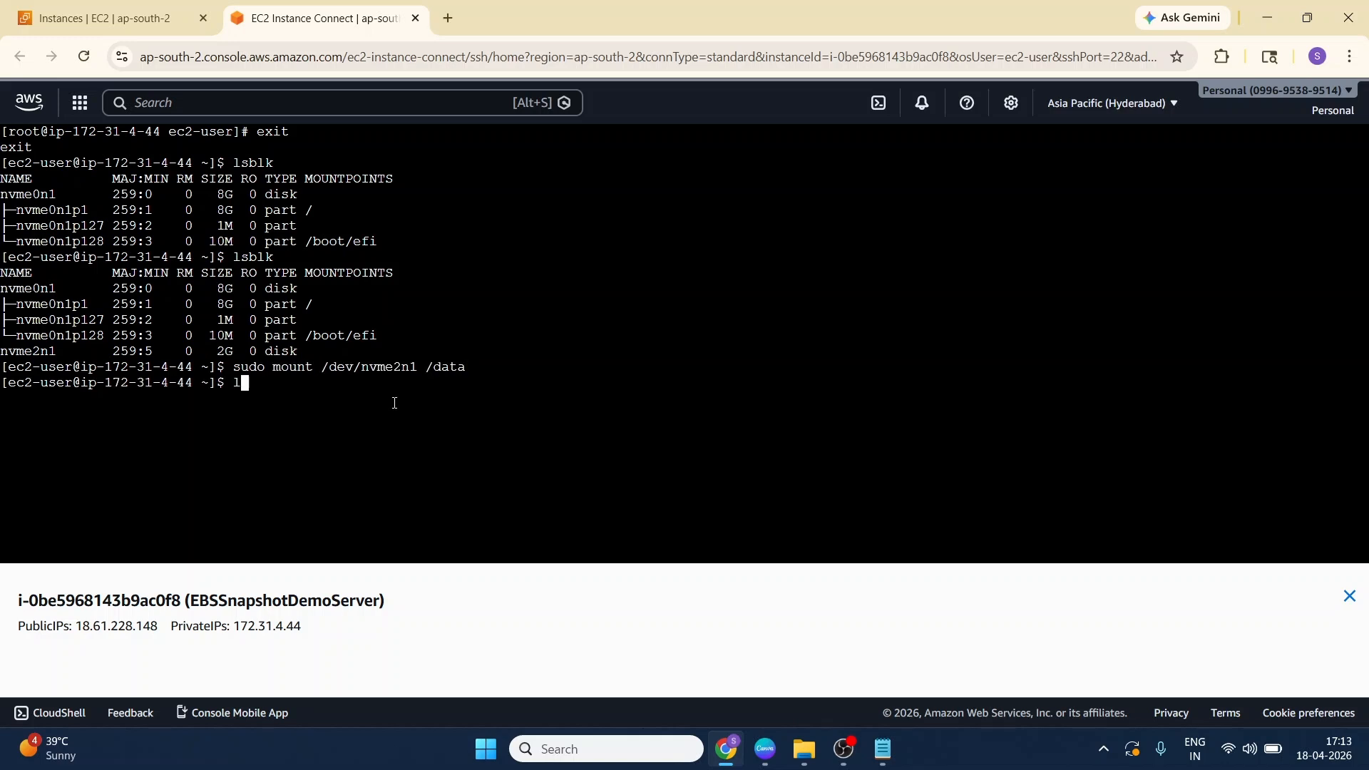
text(s /data)
key(Return)
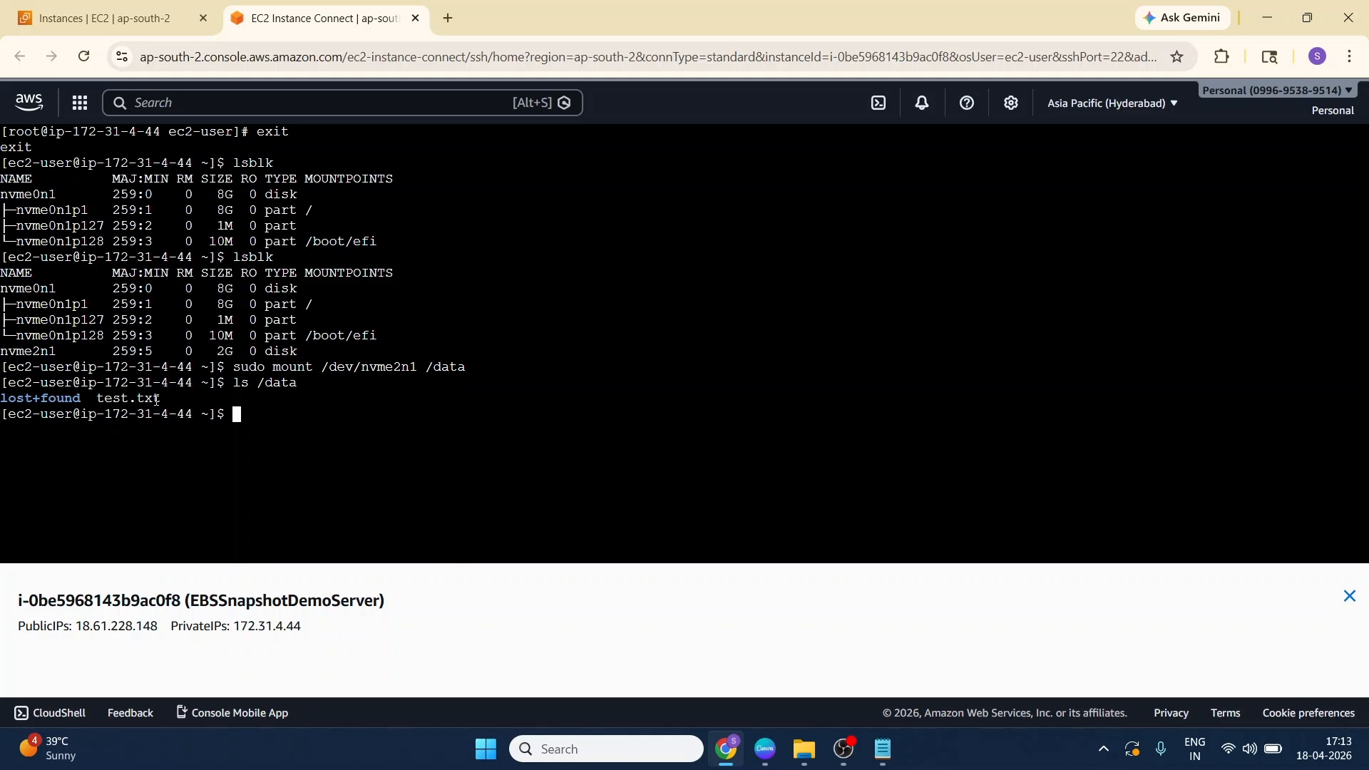
text(cat /data/tes)
key(Tab)
key(Return)
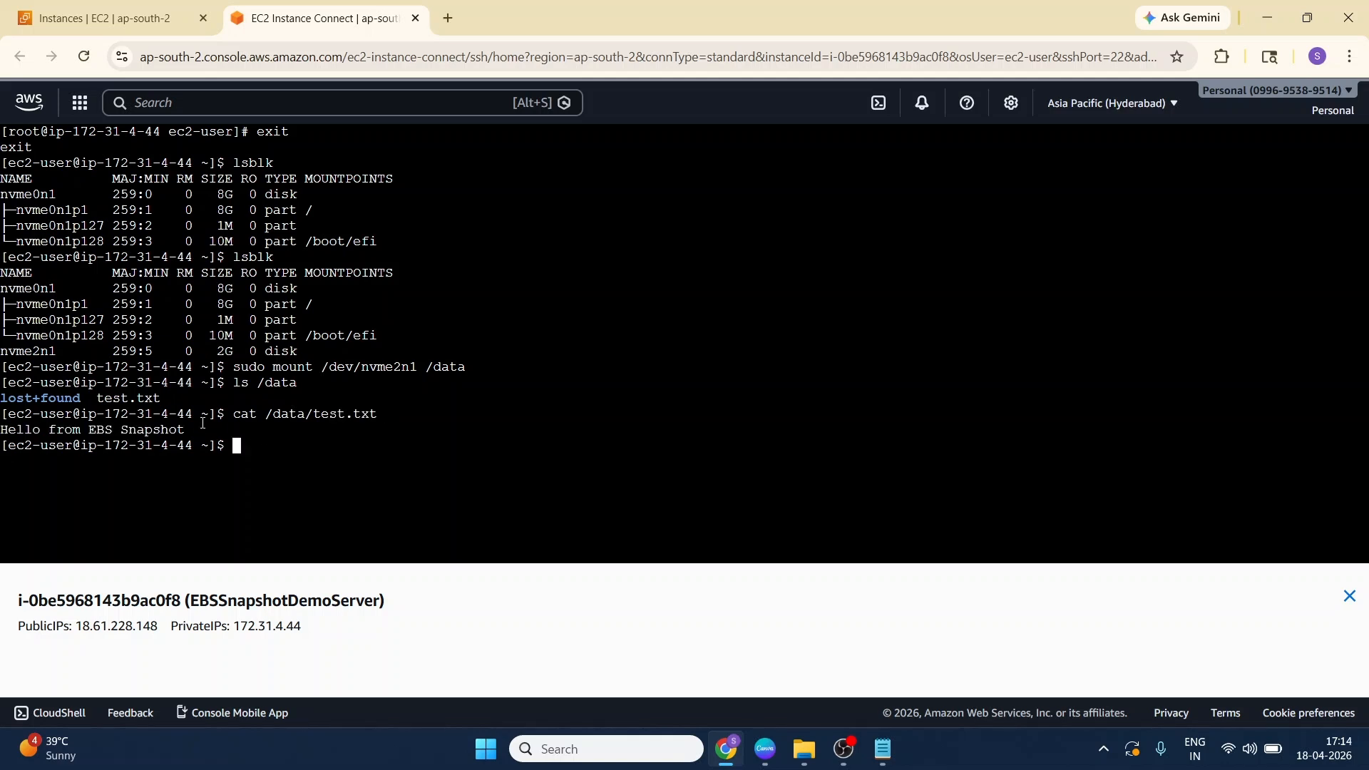
drag(1, 421, 172, 422)
Step: Return to the EC2 instances list and terminate the EBSSnapshotDemoServer instance
click(106, 18)
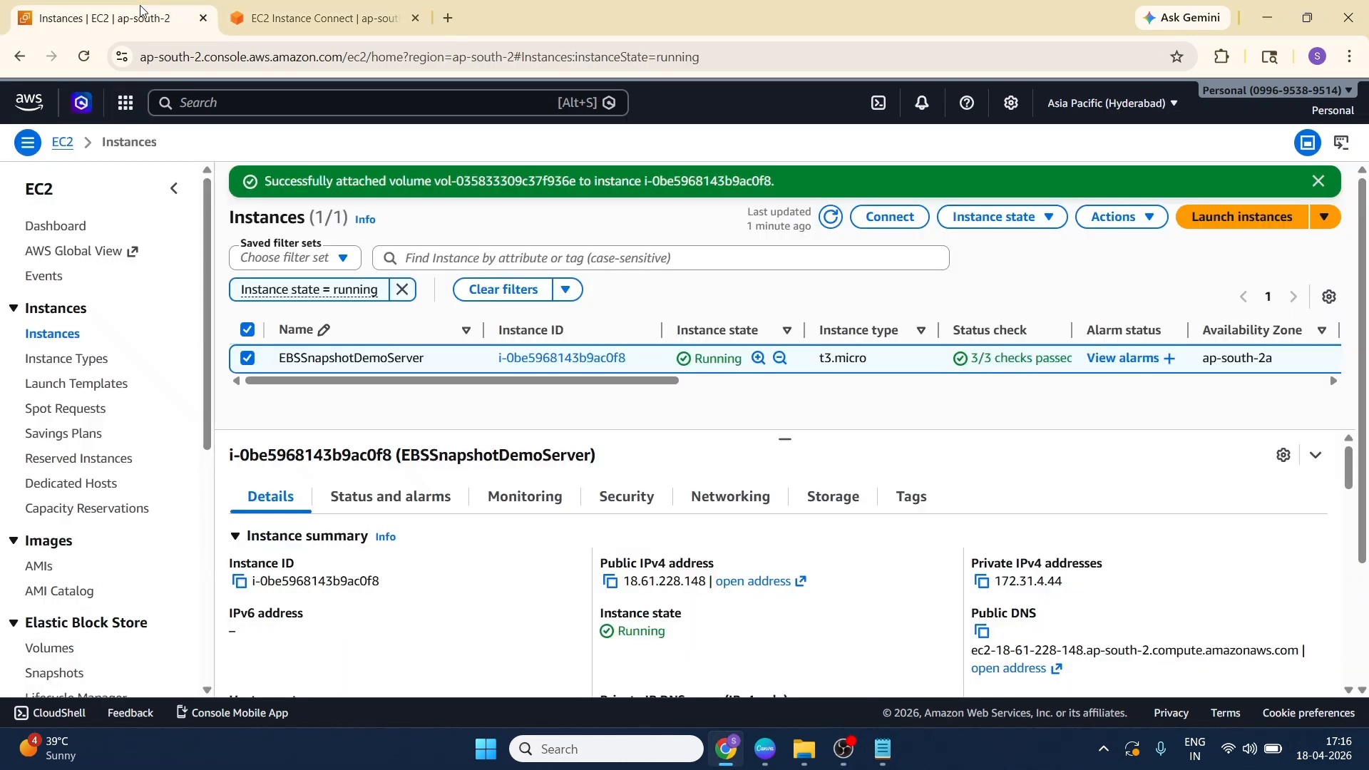
click(1314, 456)
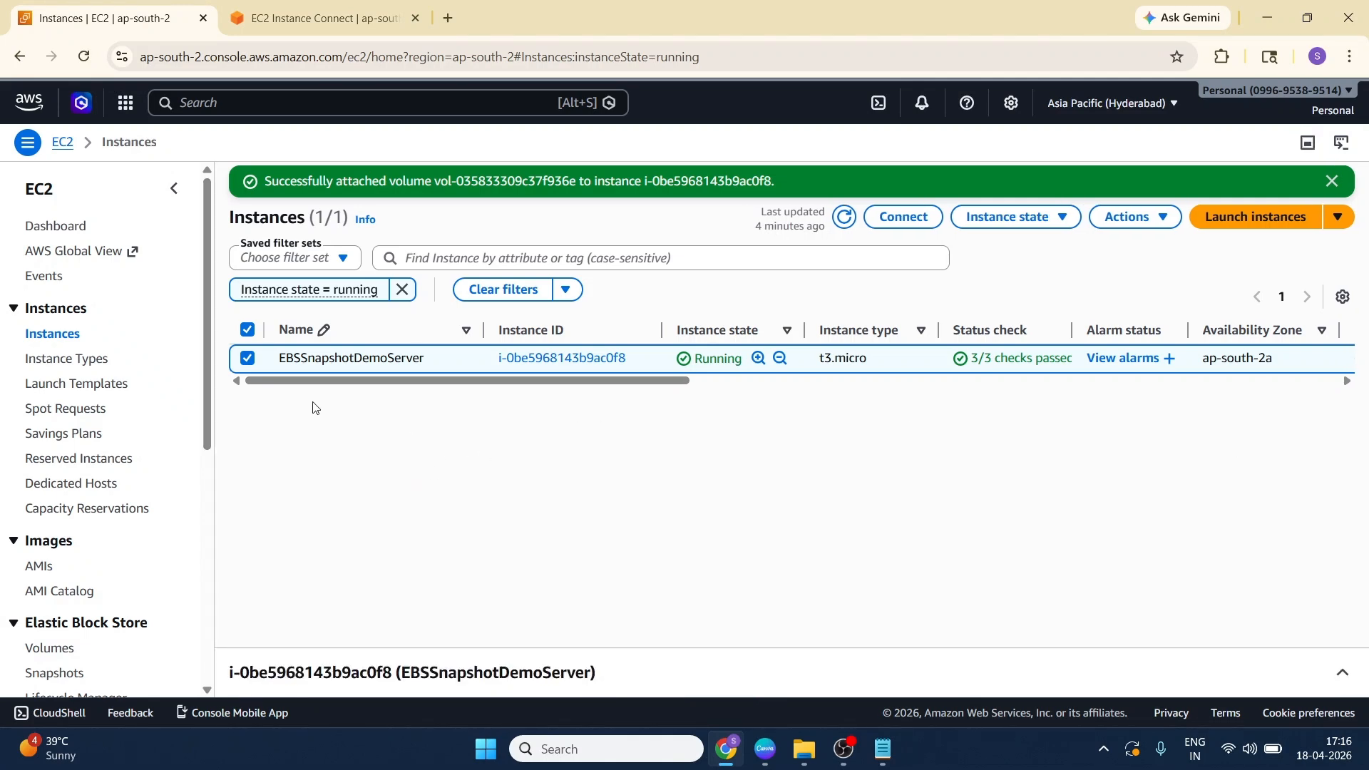
click(1013, 181)
click(1007, 315)
click(1069, 628)
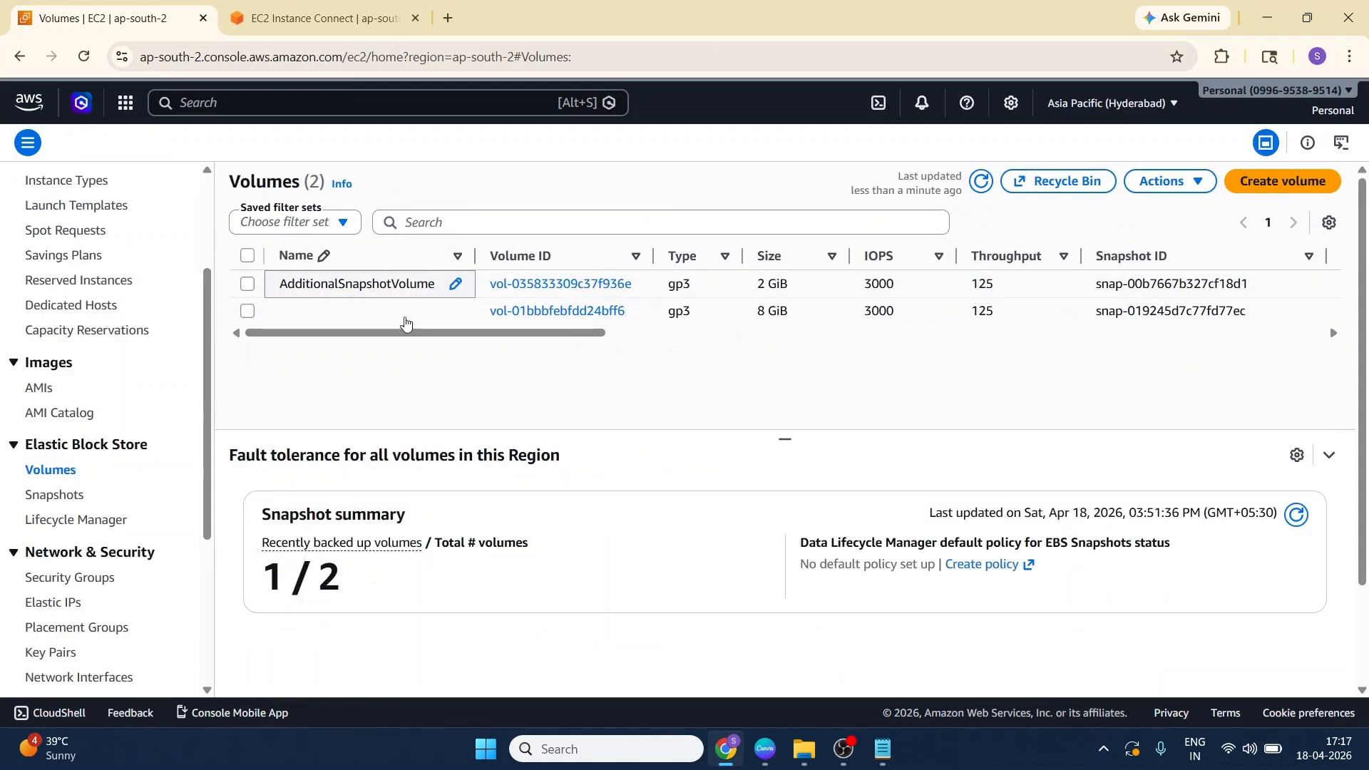
Step: Check the state of both remaining volumes in the volumes list and delete them
drag(421, 339, 873, 349)
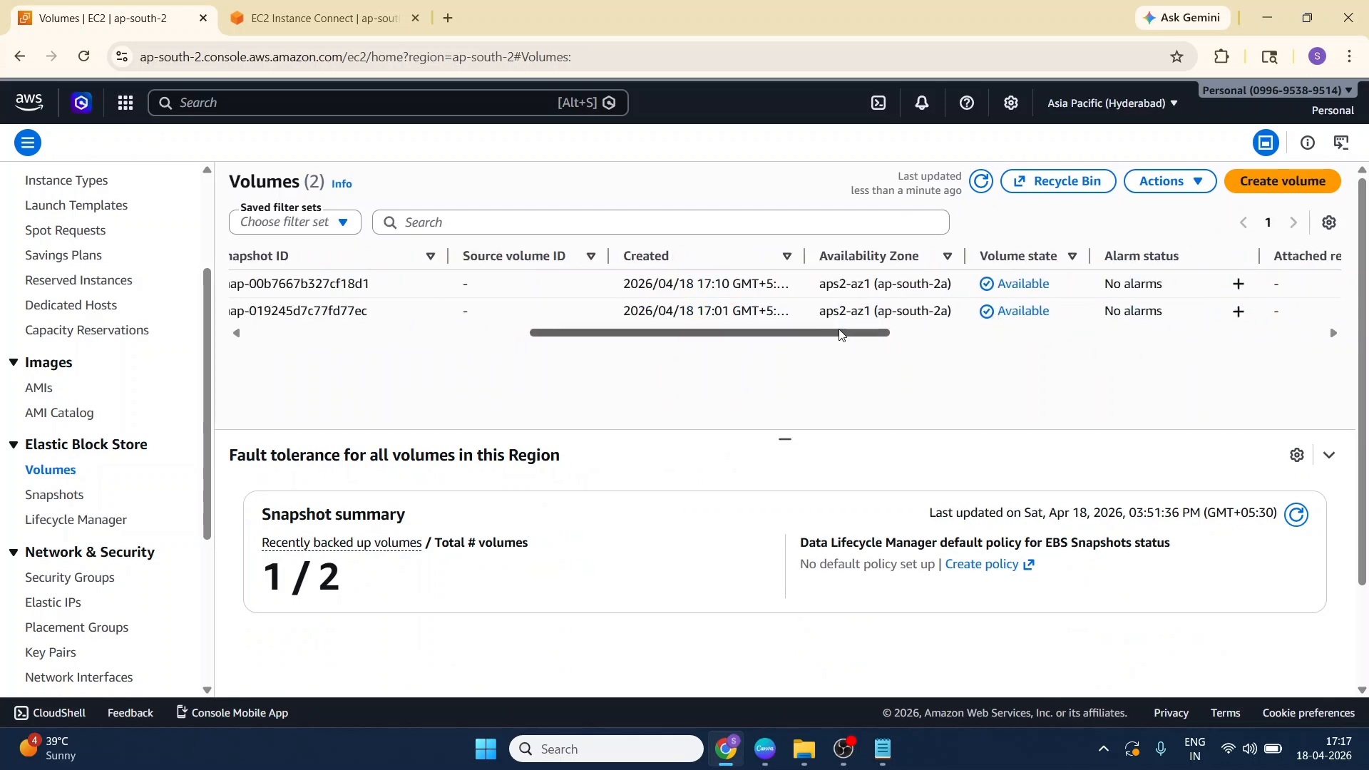
drag(841, 335, 553, 333)
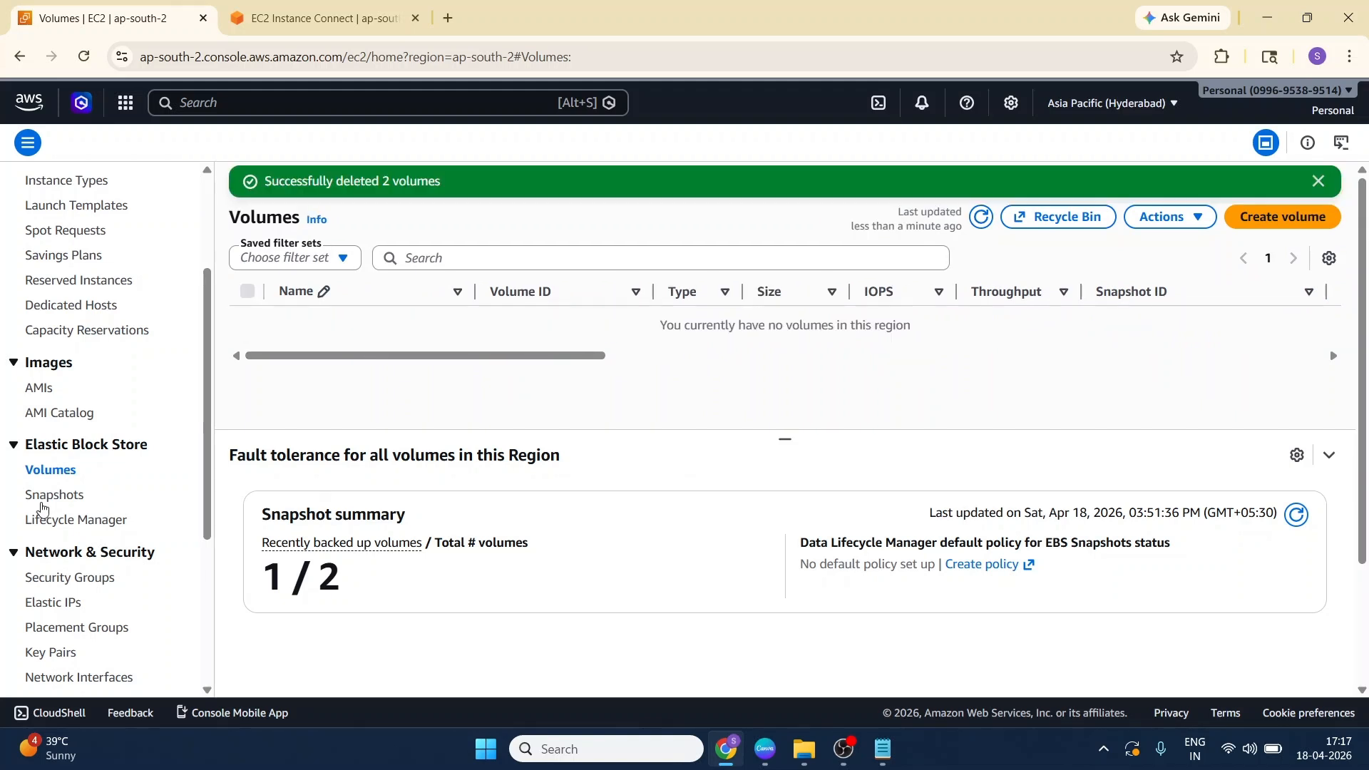
Step: Delete the additional volume's snapshot from the snapshots list, confirming with "delete"
click(54, 494)
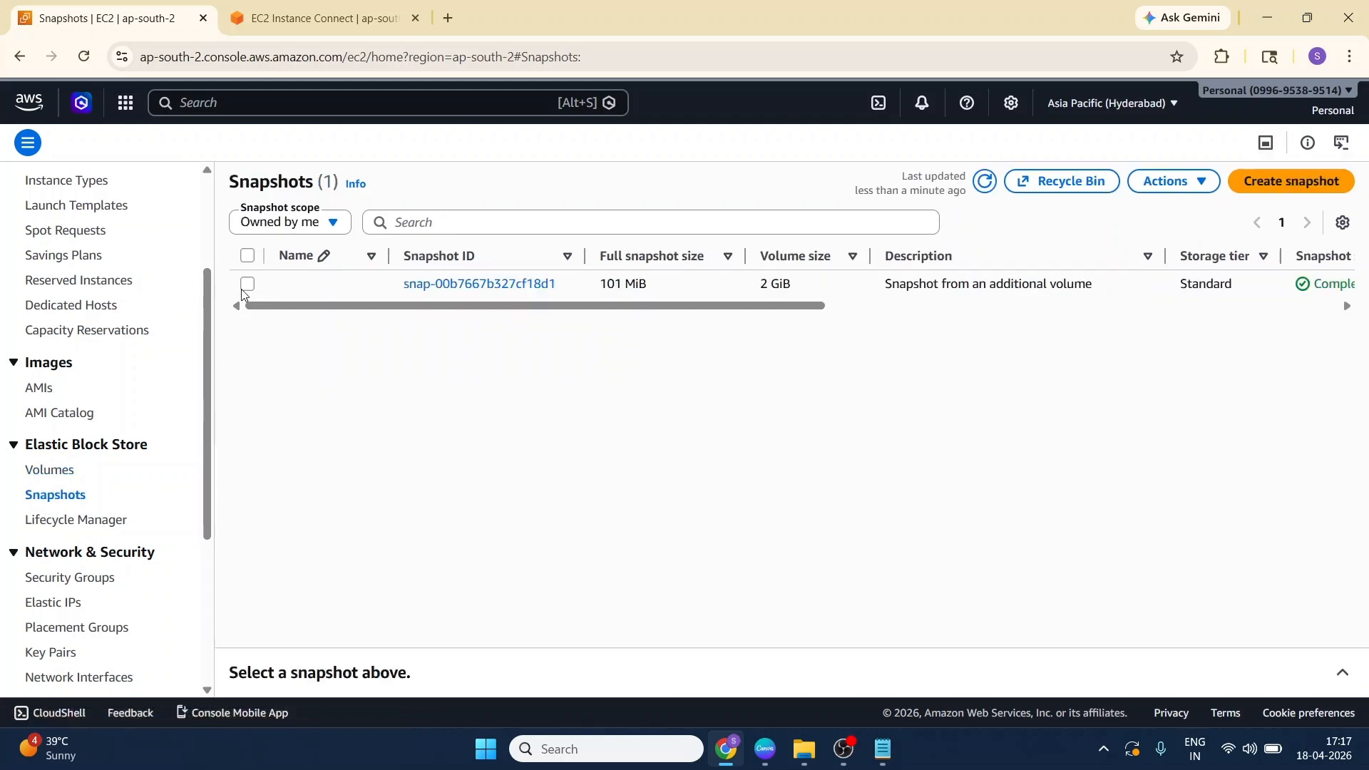
click(248, 284)
click(1155, 181)
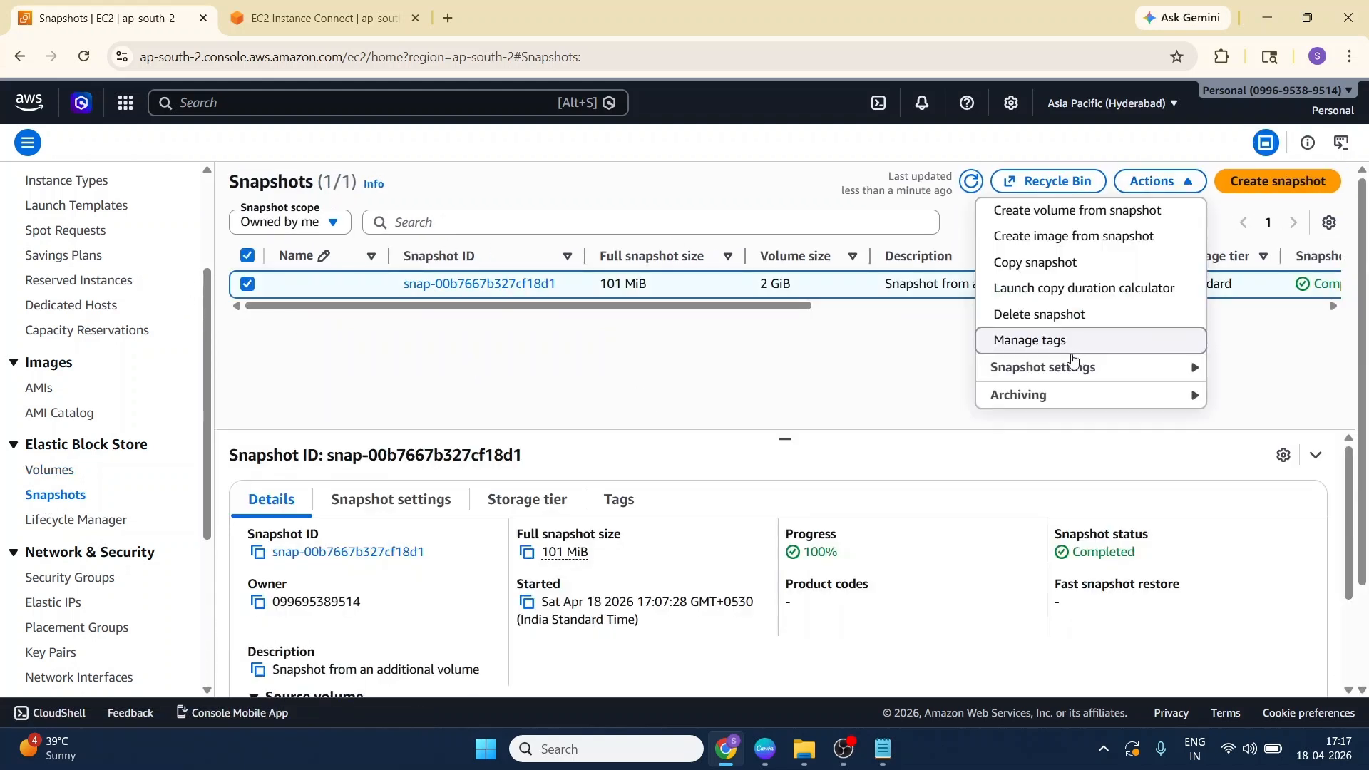
click(1075, 314)
click(763, 455)
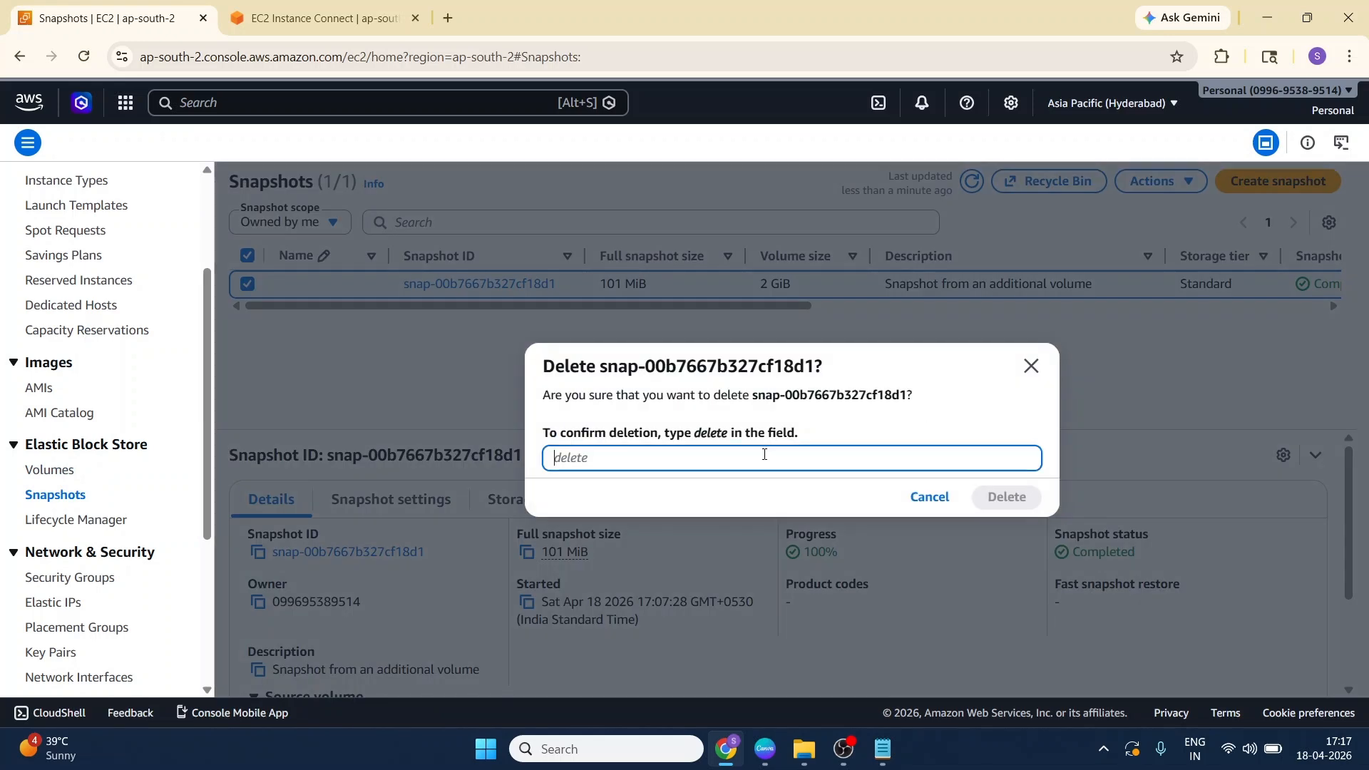
text(dele)
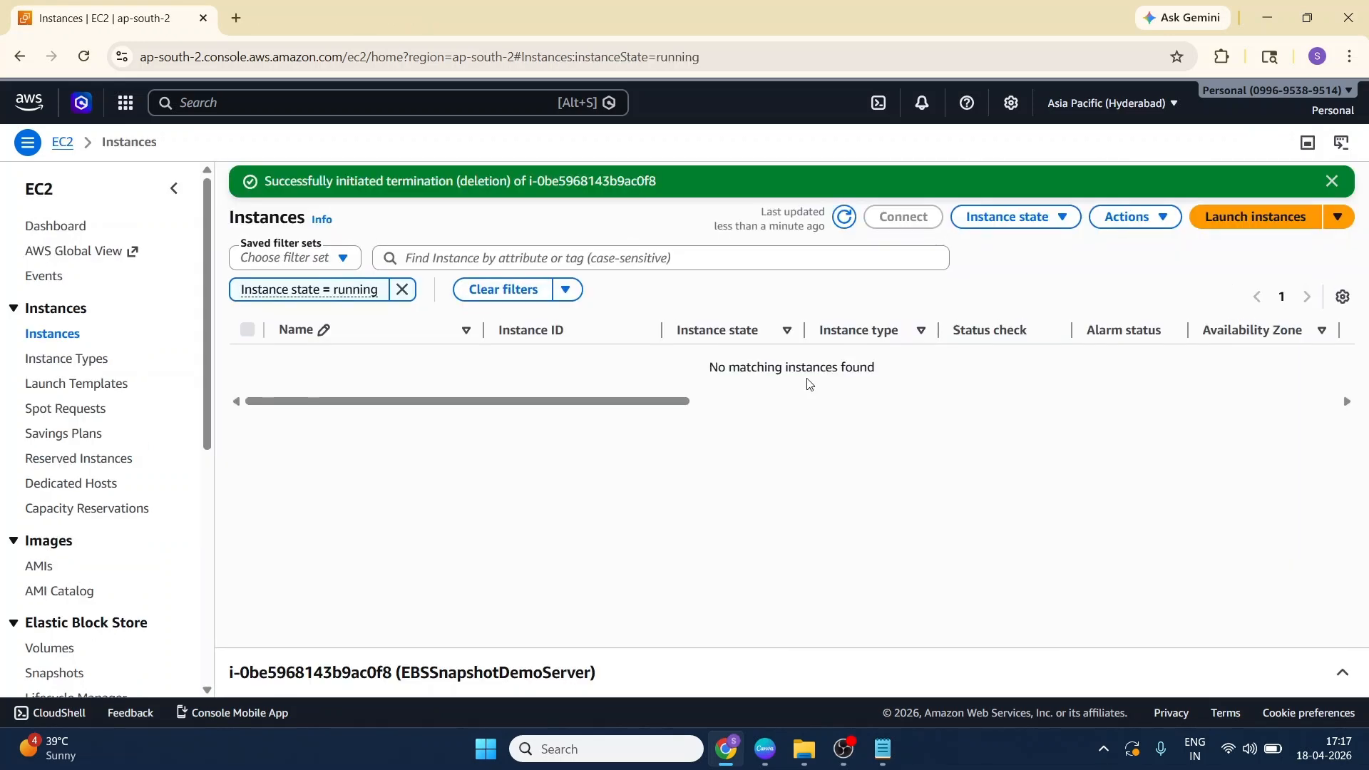
Step: Dismiss the termination notice and launch a new t3.micro instance named EBSSnapshotDemo
click(1331, 182)
click(1254, 181)
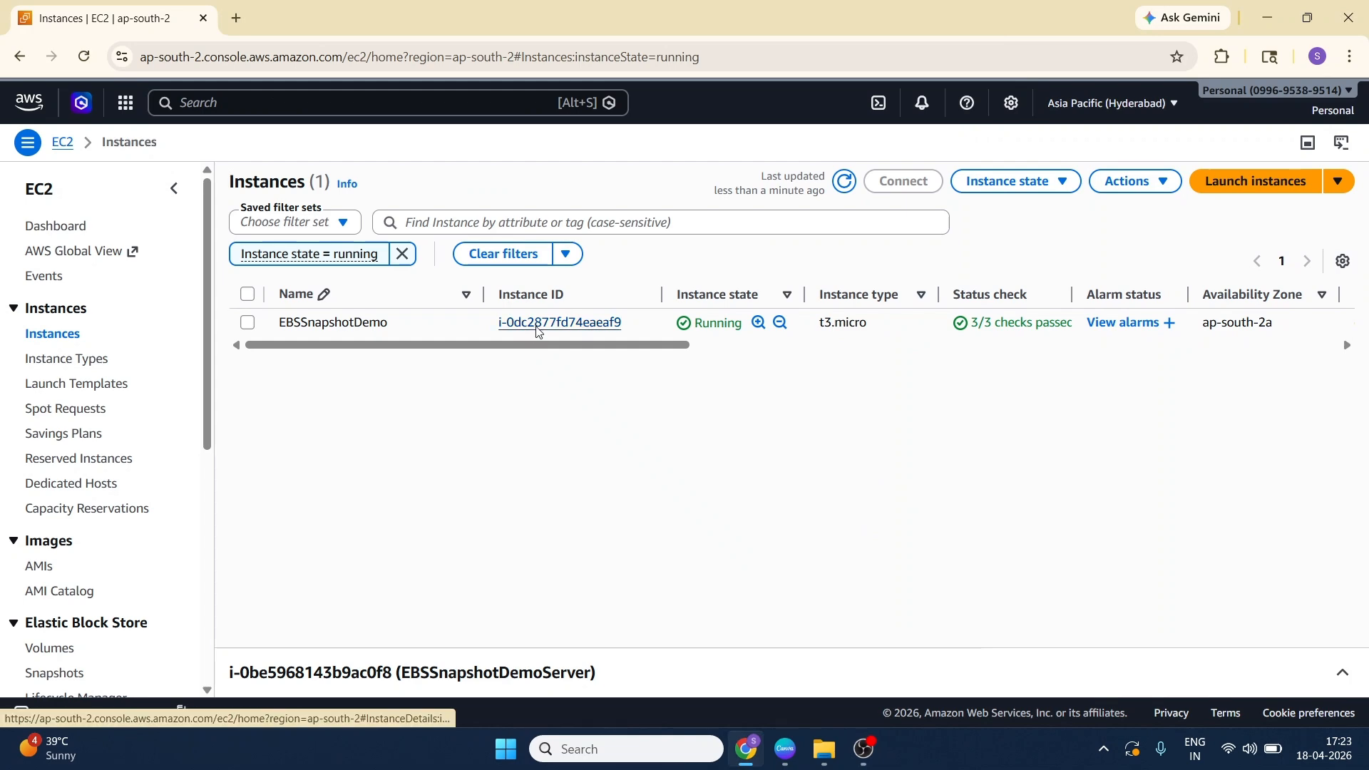
Step: Connect to the EBSSnapshotDemo instance's terminal and list its block devices with lsblk
click(538, 325)
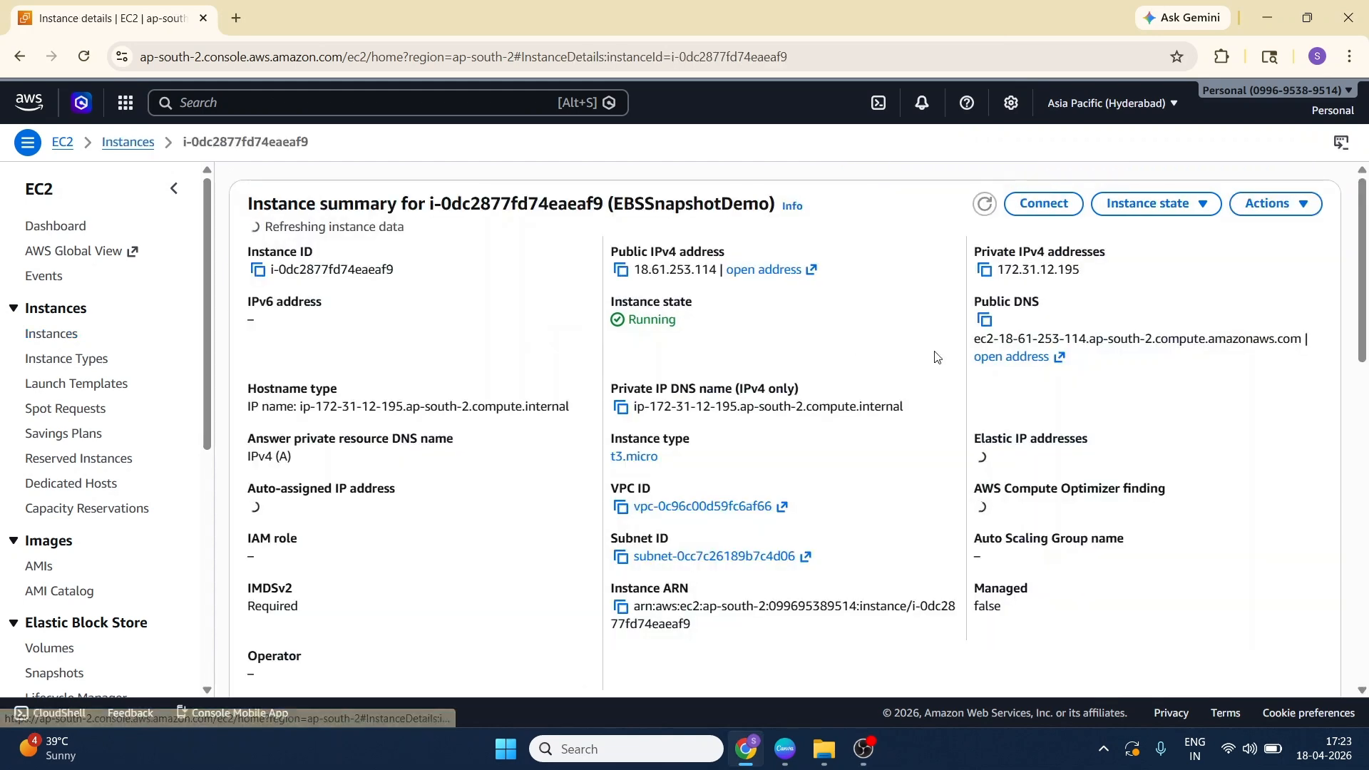
click(1055, 205)
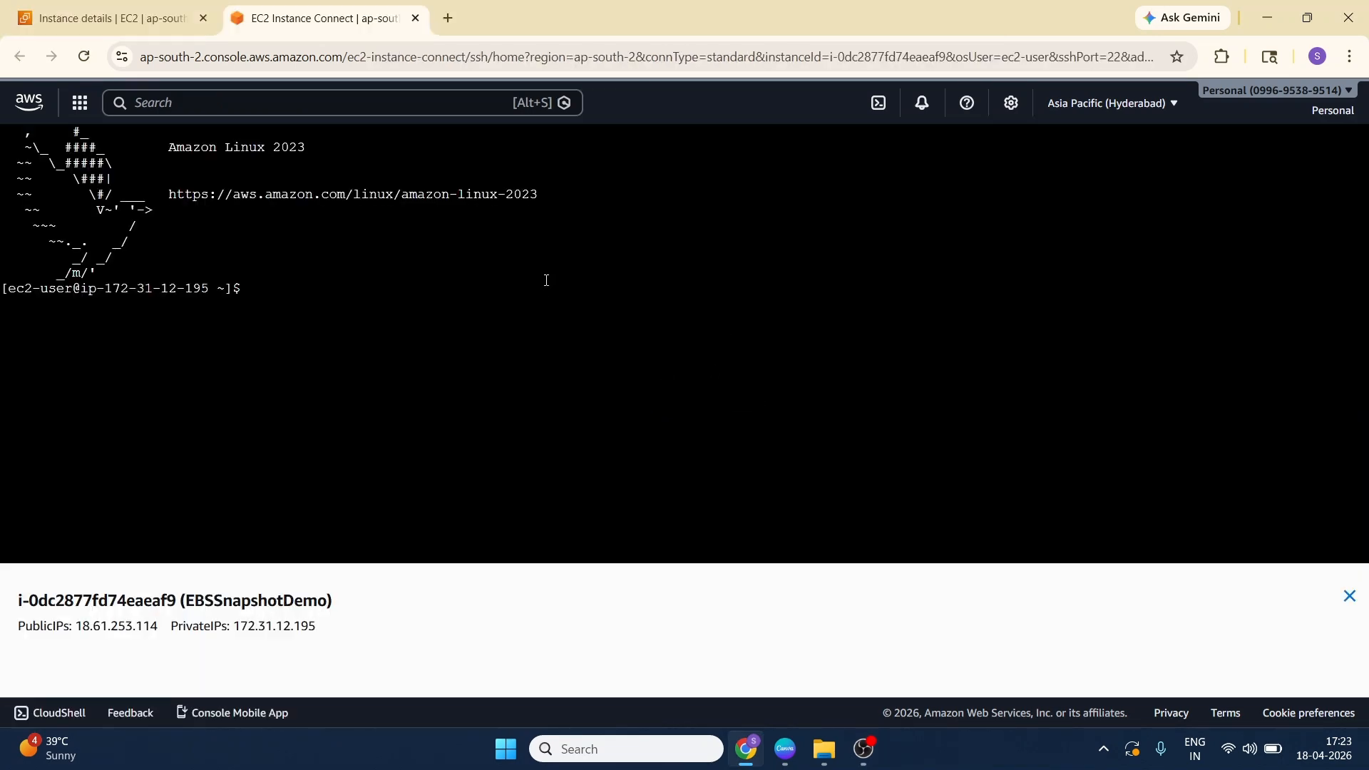
text(lsblk)
key(Return)
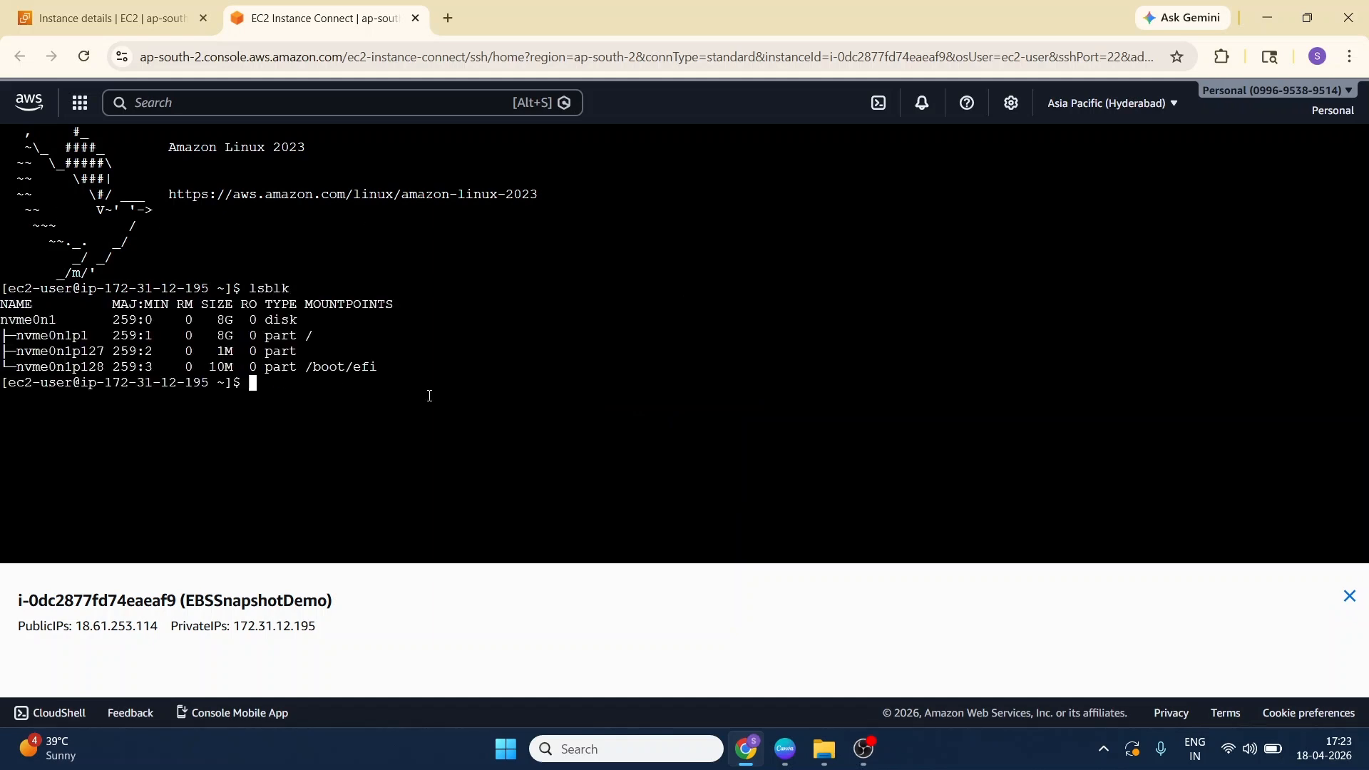
Step: Write "Hello from Root Volume Snapshot" into /home/ec2-user/test.txt with an echo command
text(echo "Hello from Root Volume Snapshot" > /home/)
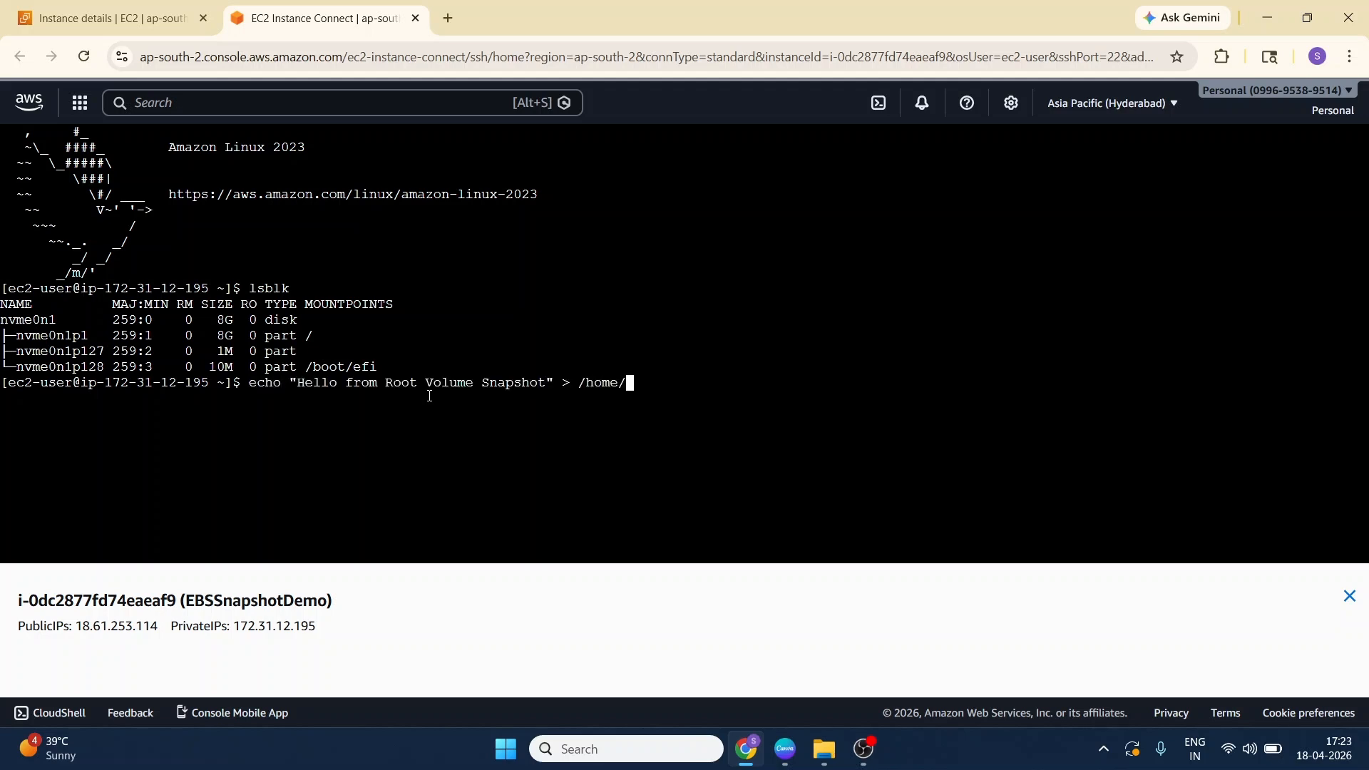
text(ec2-user/)
text(test.txt)
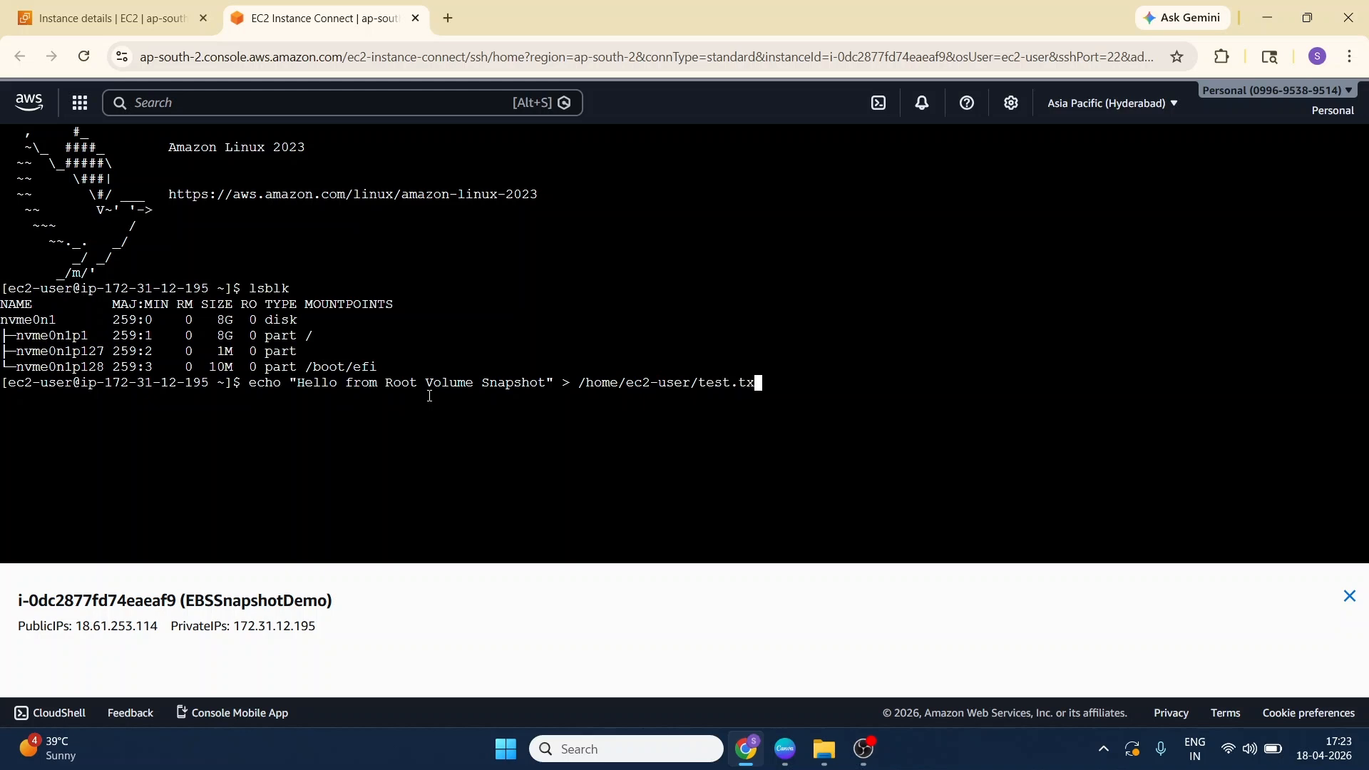
key(Return)
Step: Print /home/ec2-user/test.txt with cat to check its contents
text(cat /home/e)
key(Tab)
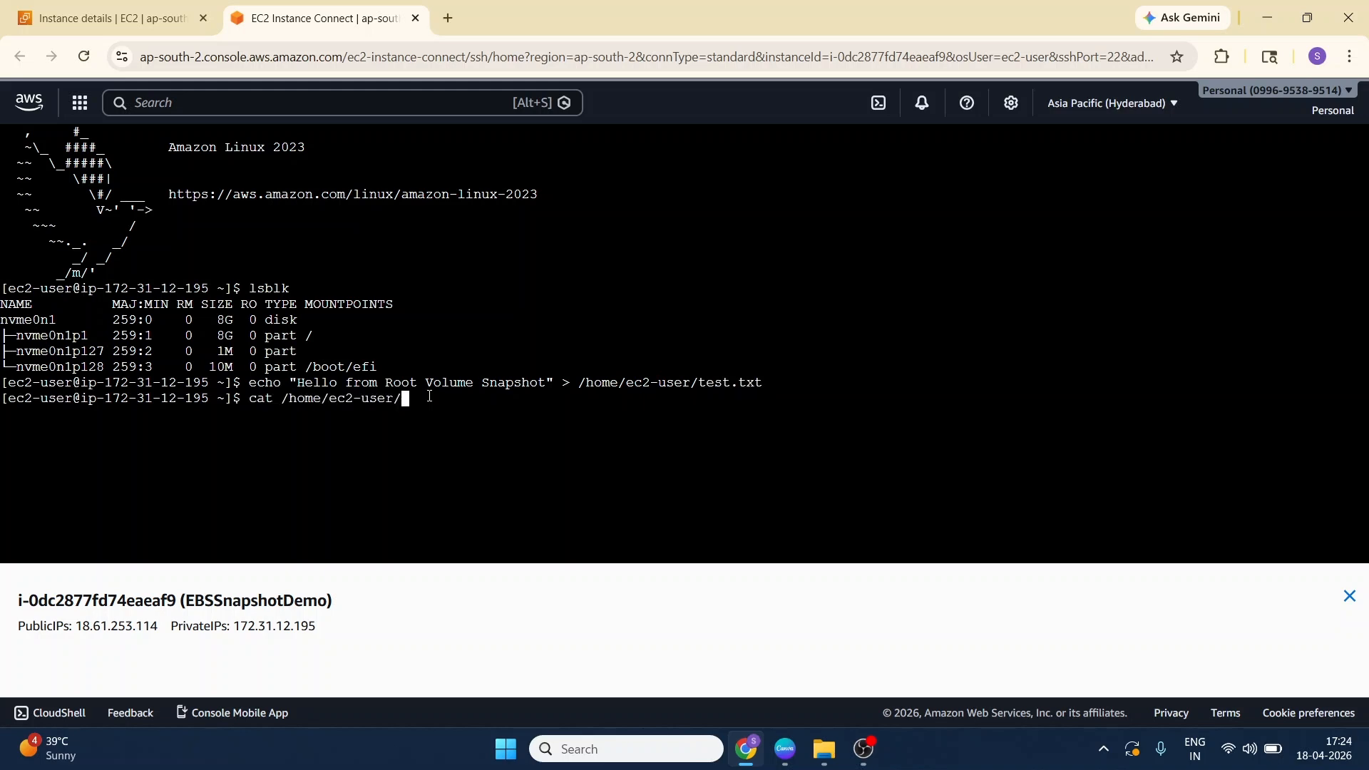
text(te)
key(Tab)
key(Return)
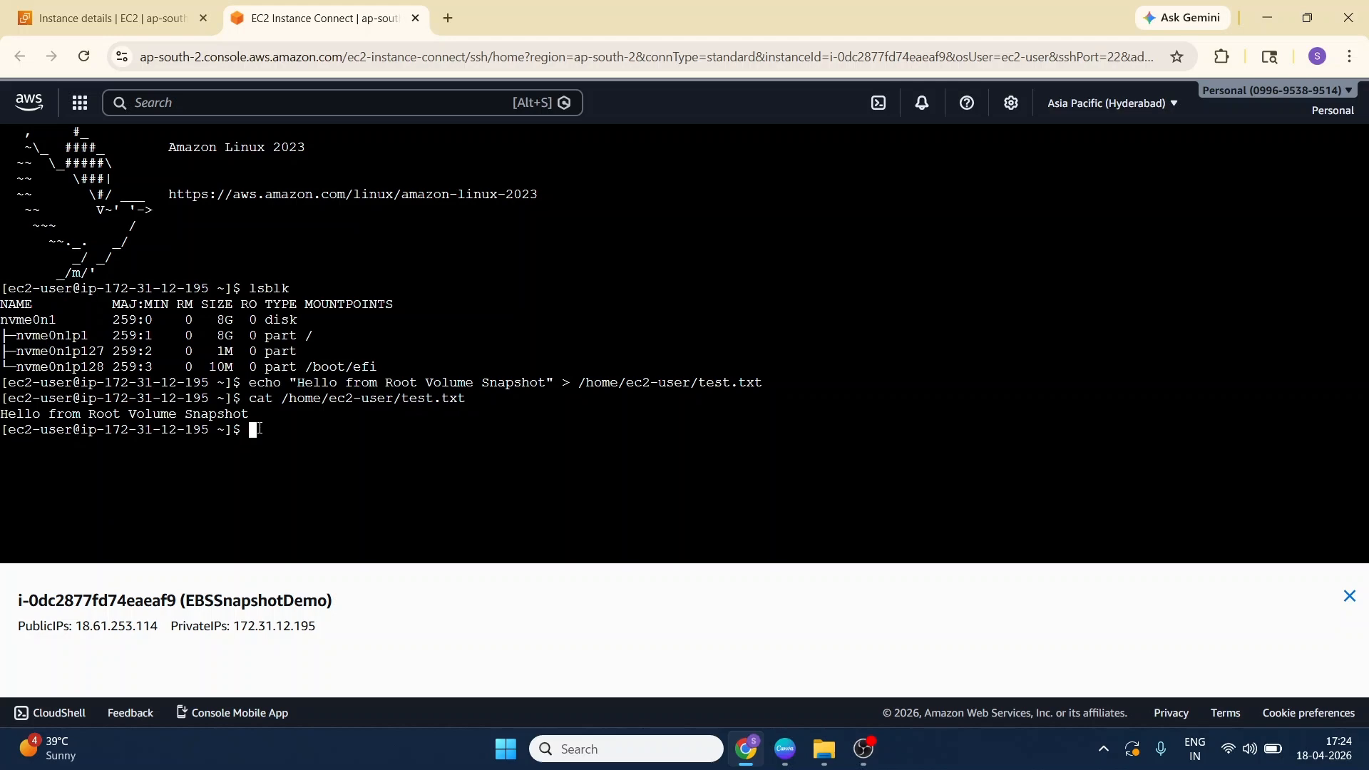
Step: Create a snapshot of the 8 GiB root volume with the description "Snapshot from Root Volume"
click(114, 19)
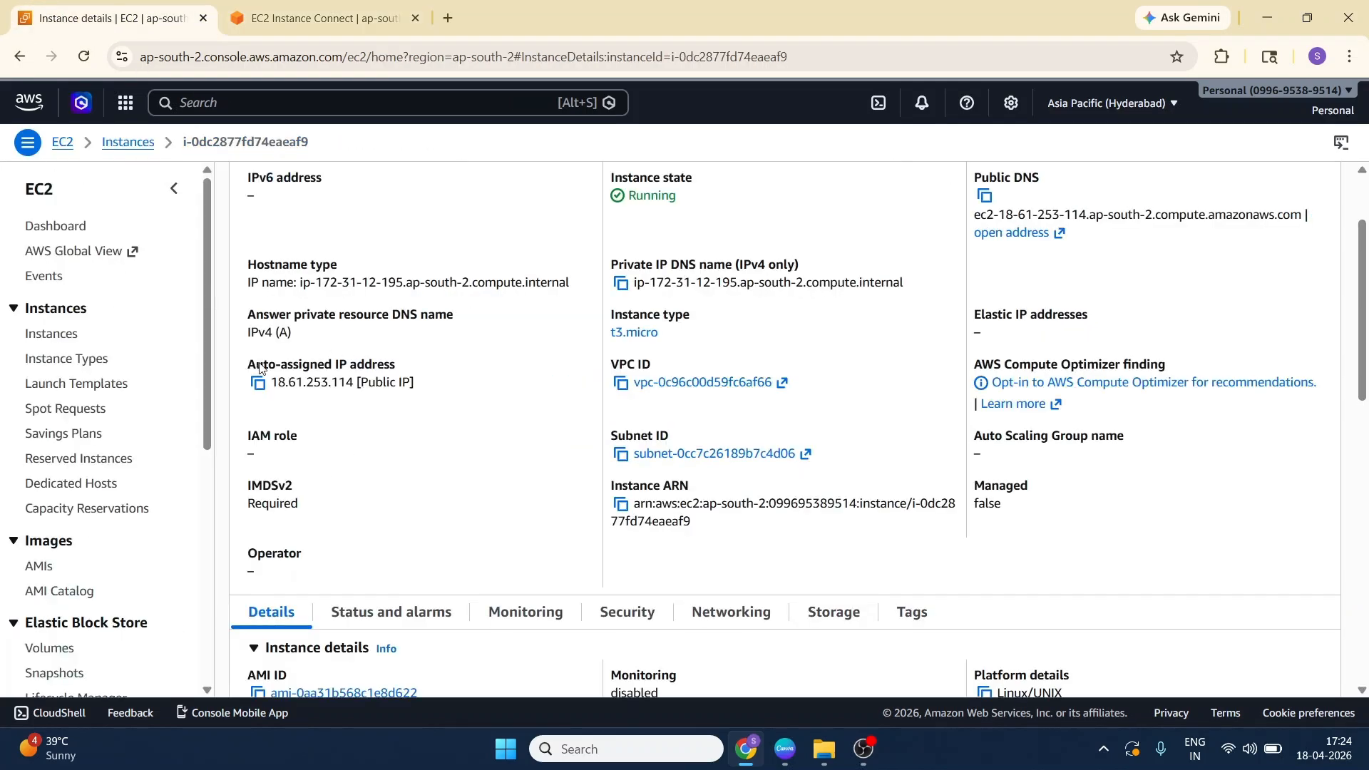
scroll(103, 464, down, 3)
click(49, 469)
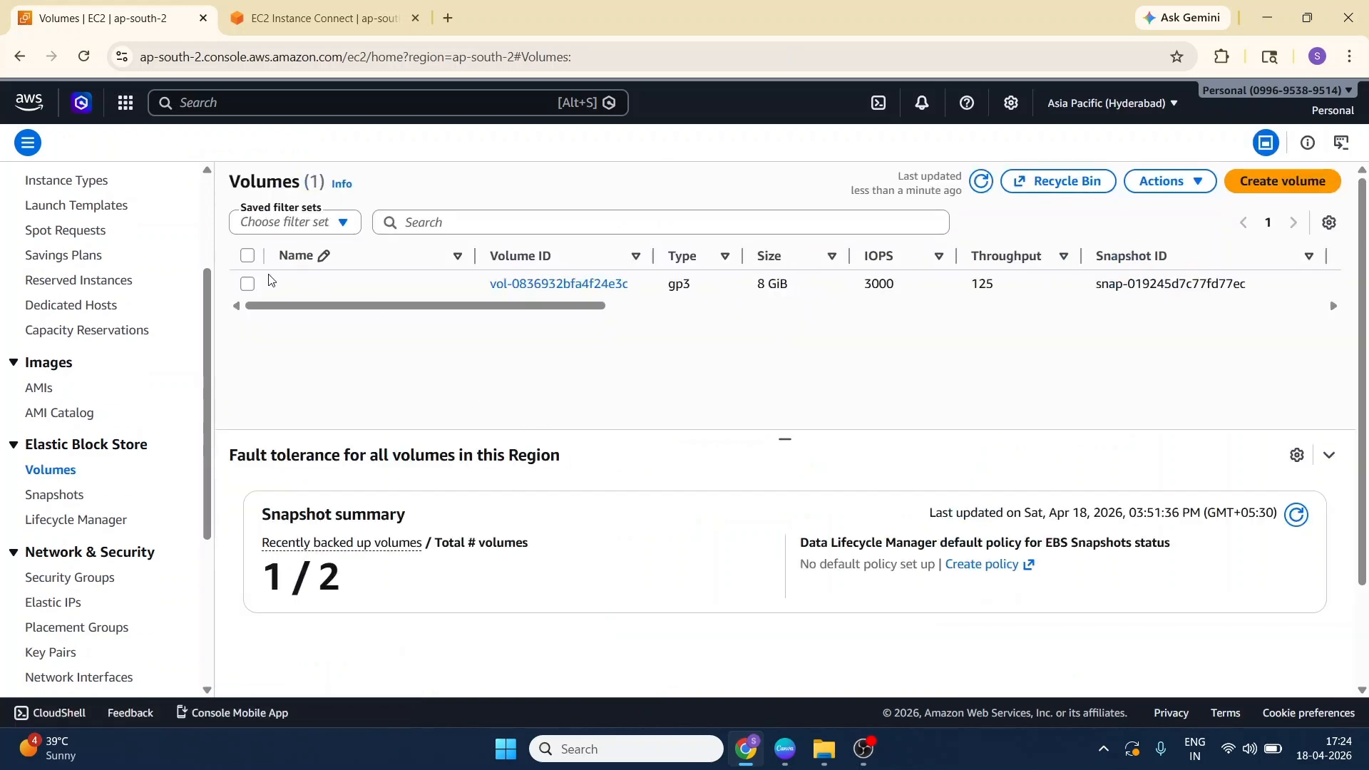
click(247, 283)
click(1164, 181)
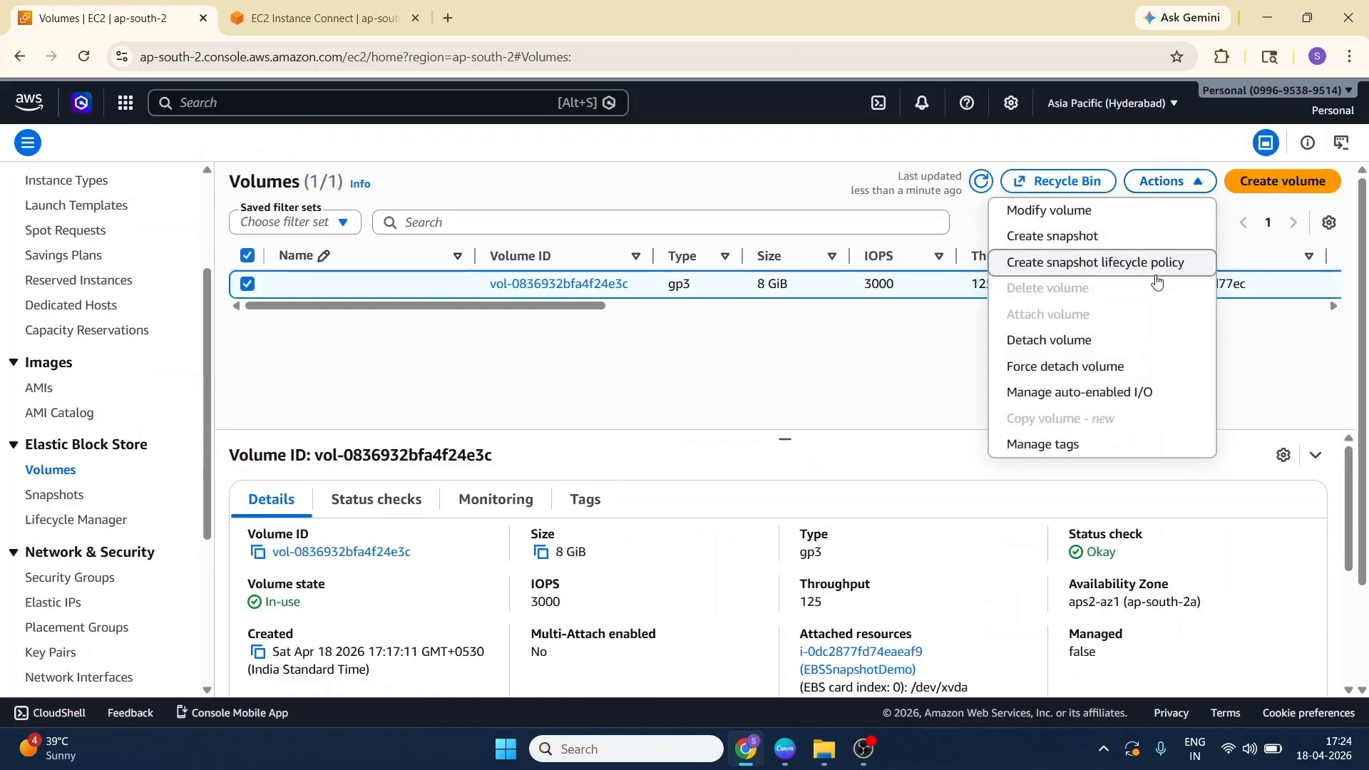
click(1101, 231)
click(199, 443)
text(Sna)
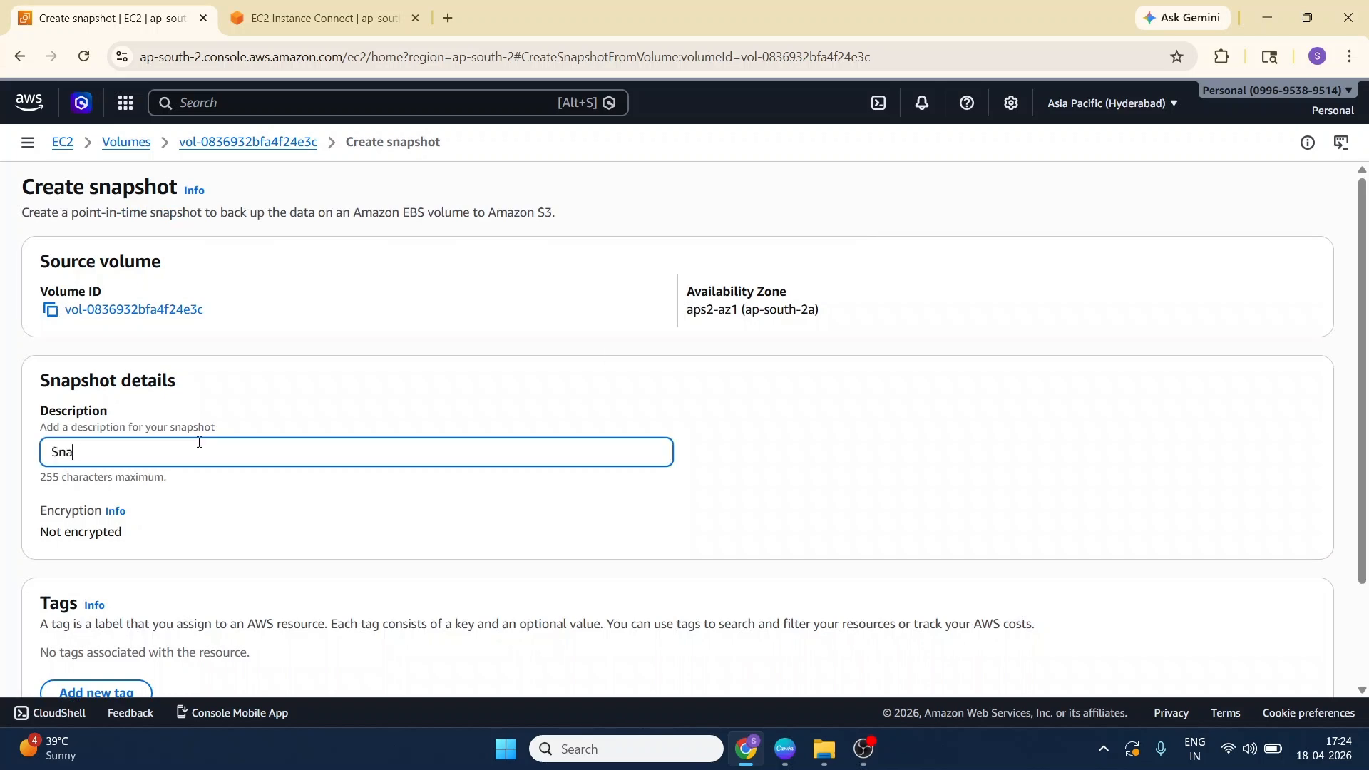
text(pshot from Root Volume)
key(Return)
scroll(770, 423, down, 2)
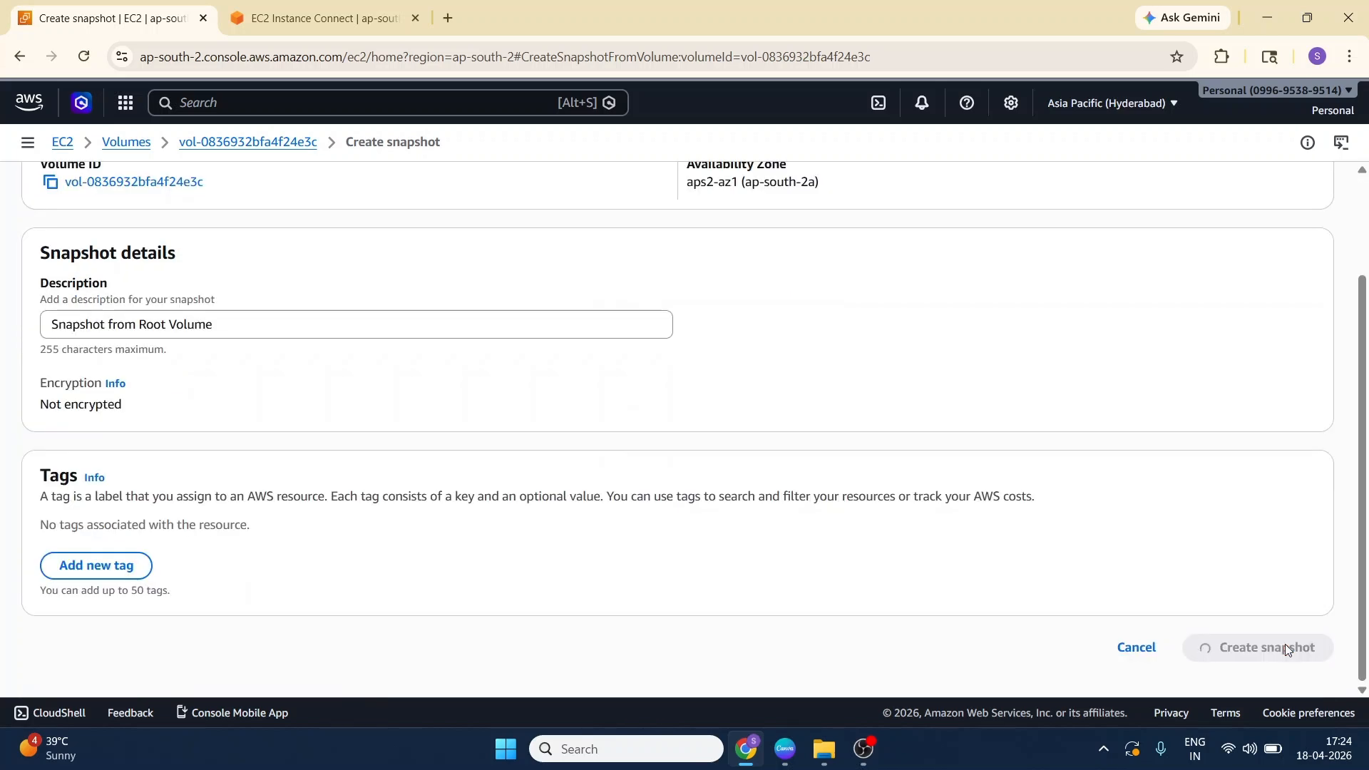
Step: Check the root volume snapshot's status and progress in the snapshots list and refresh it
click(55, 494)
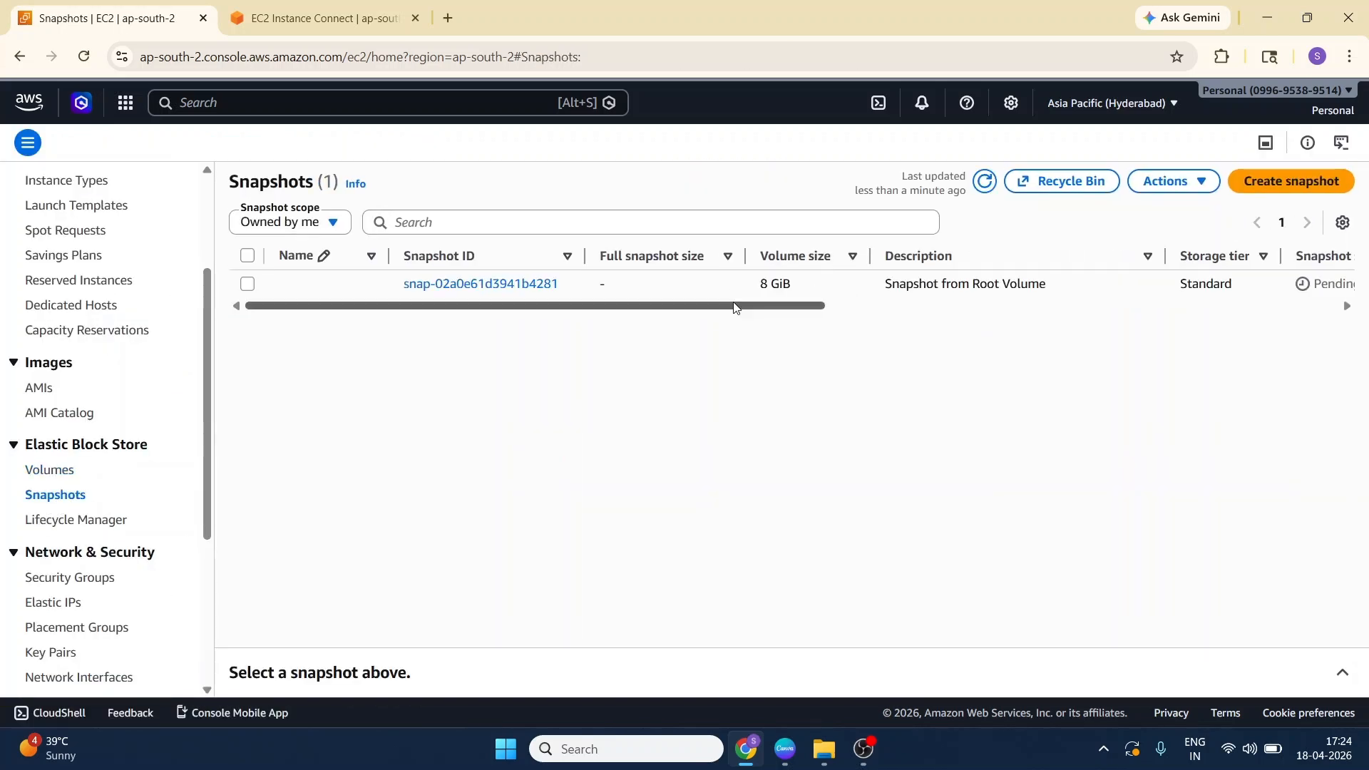
scroll(799, 312, right, 5)
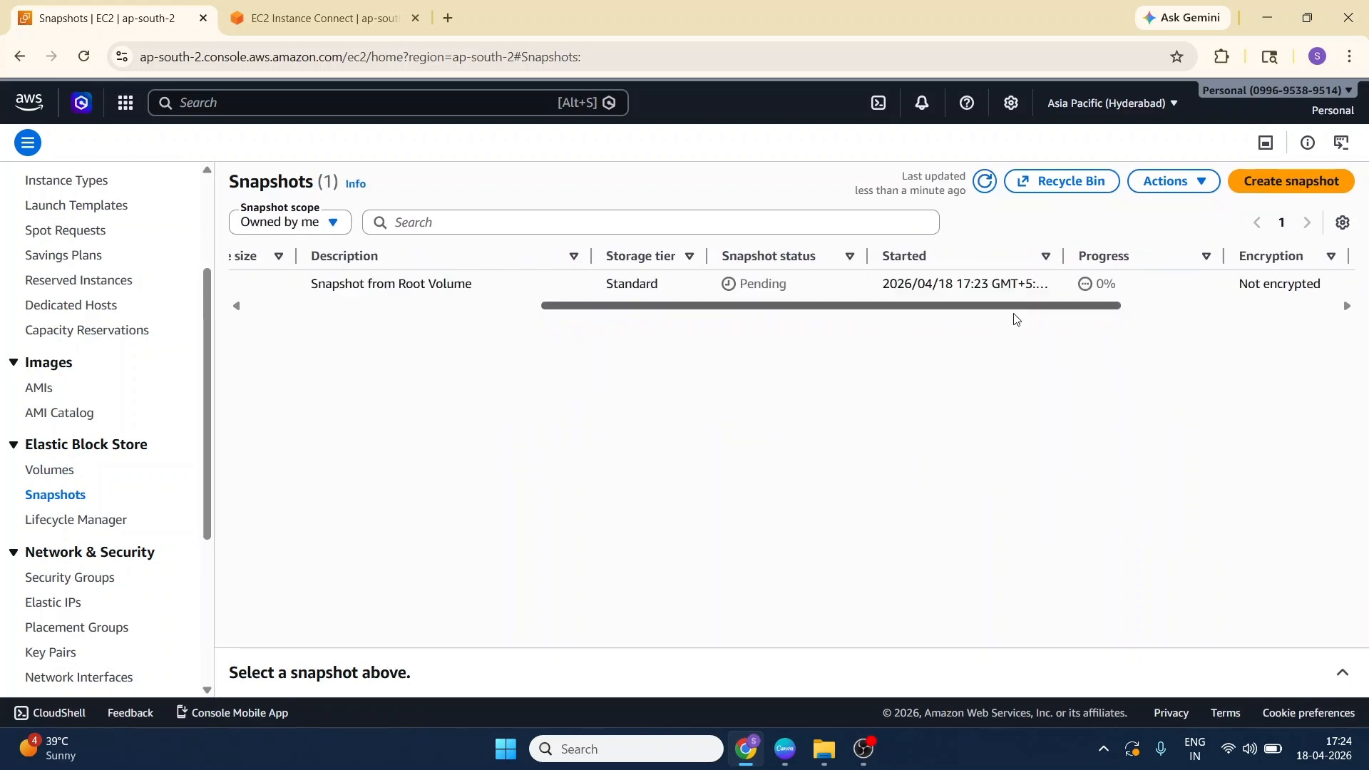
click(977, 189)
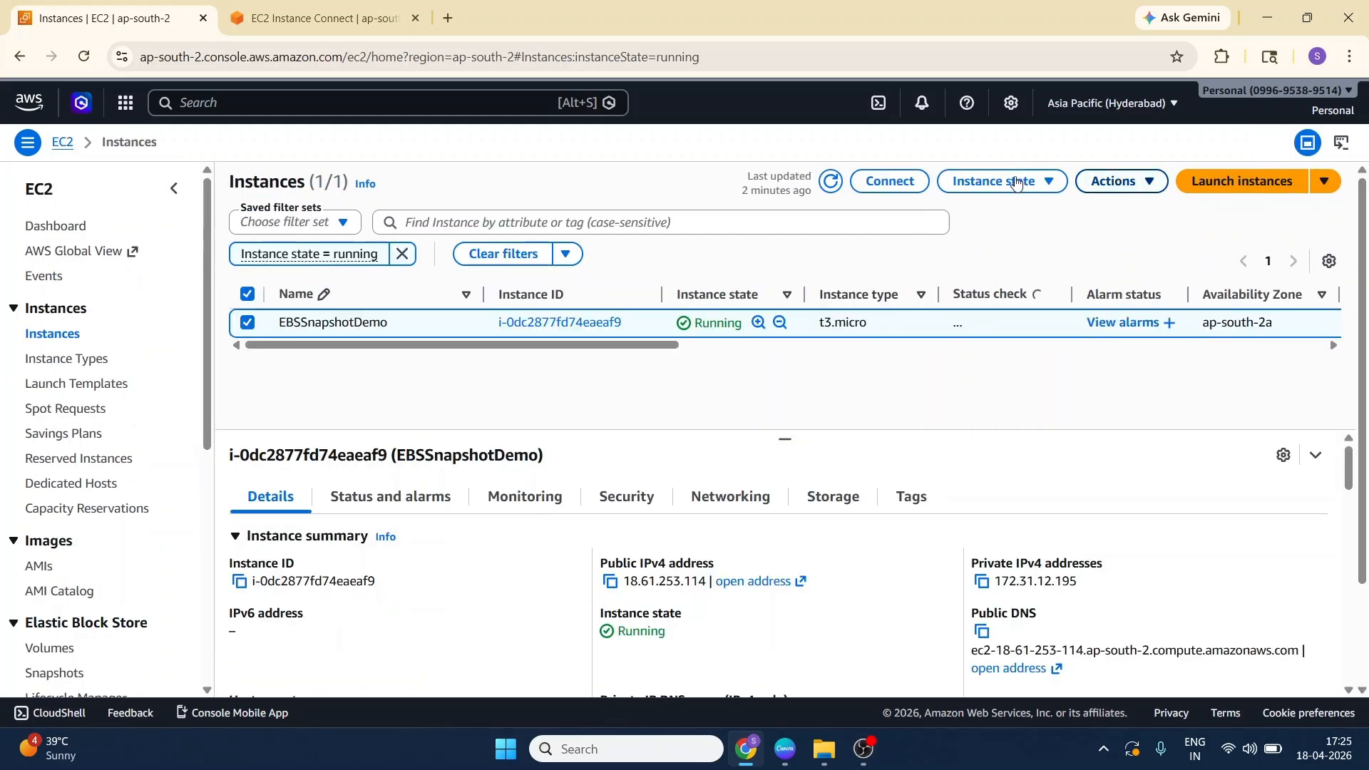
Step: Terminate the EBSSnapshotDemo instance from the instances list and confirm the deletion
click(1019, 183)
click(1032, 311)
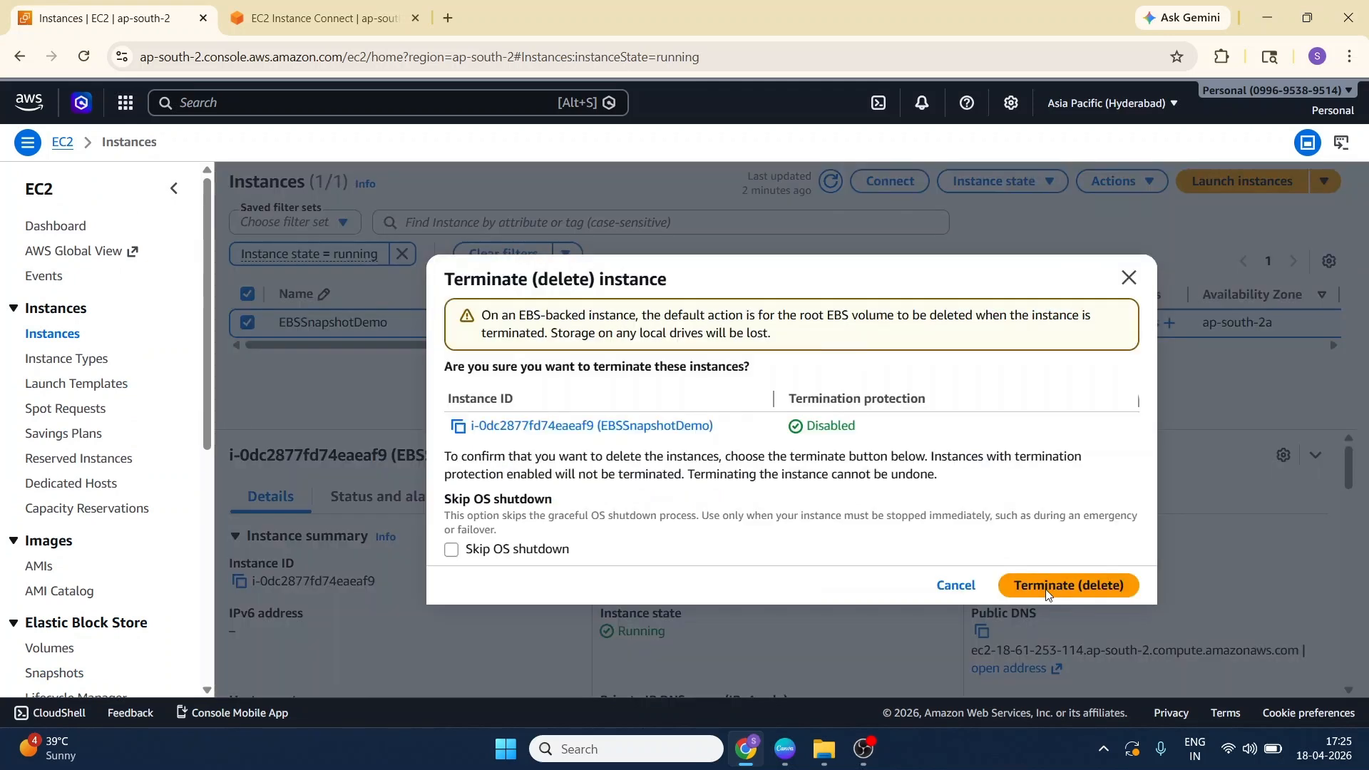
click(953, 580)
Step: Check the volumes list and the running instances list for the removal of the root volume and its instance
click(50, 648)
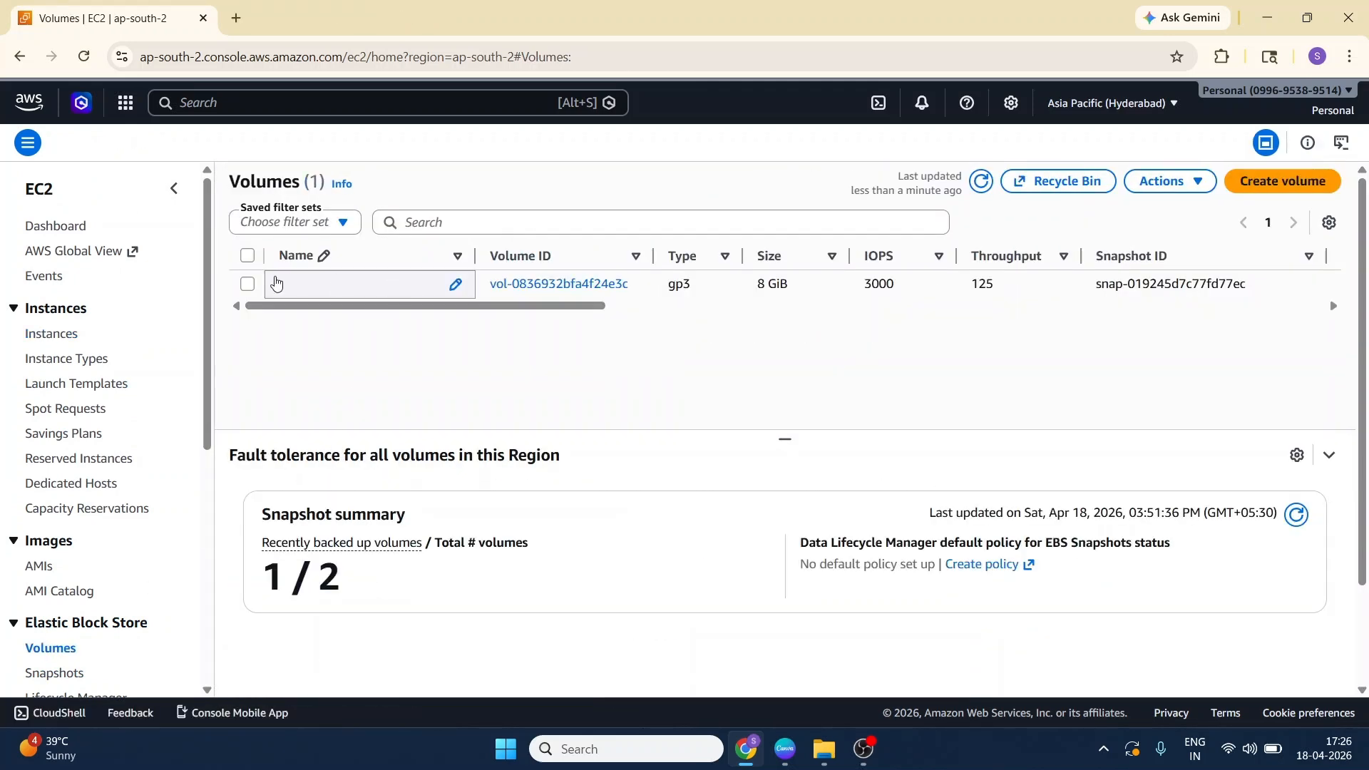
click(895, 391)
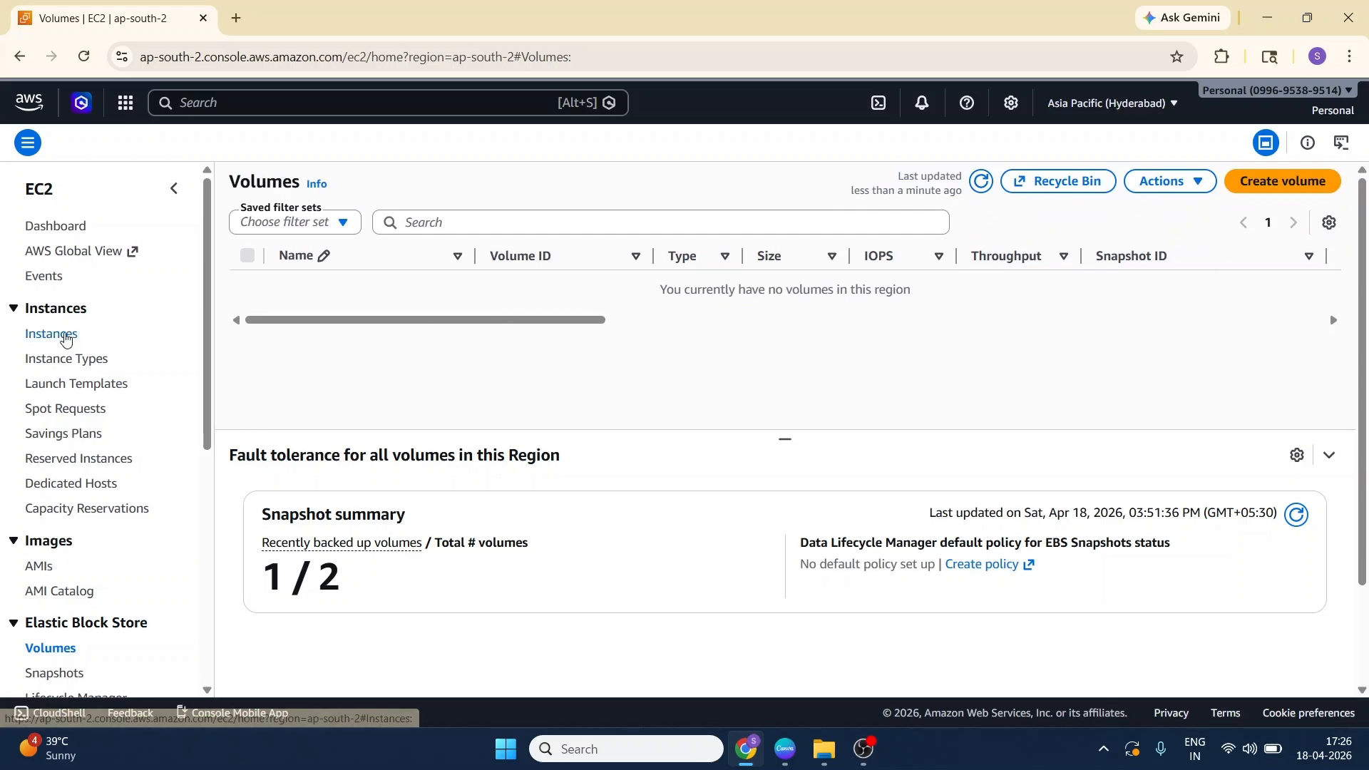
click(64, 334)
Step: Create a volume from the root volume snapshot in ap-south-2a with a volume initialization rate of 150 MiB/s
scroll(78, 467, down, 3)
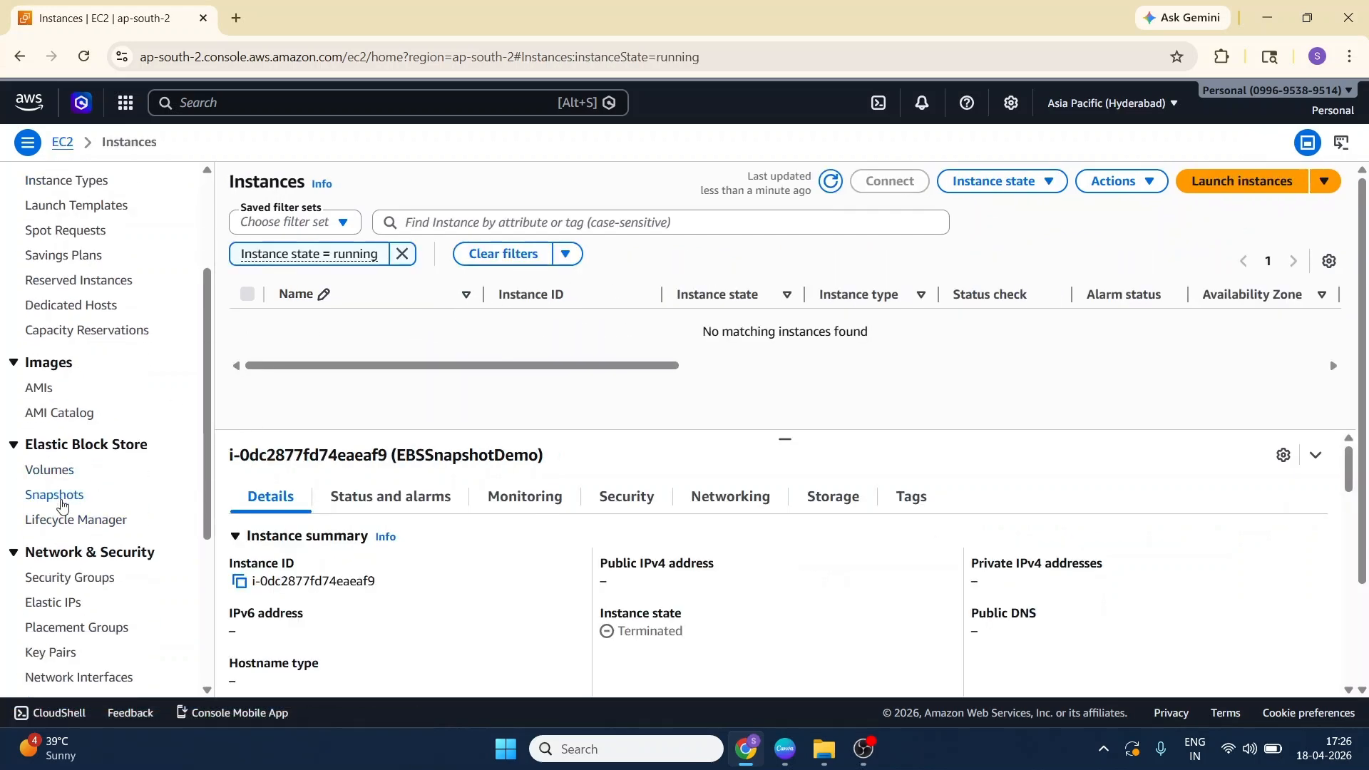
click(60, 500)
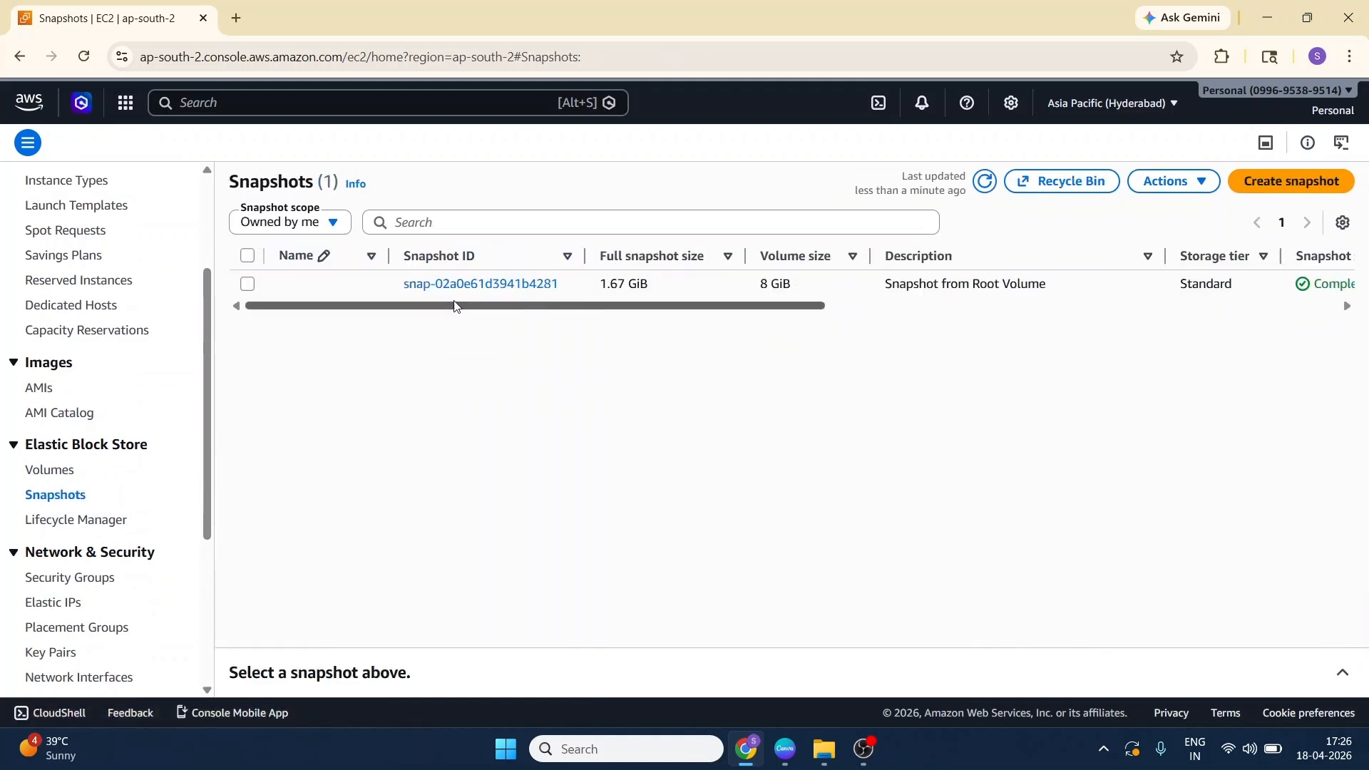
click(247, 283)
click(1158, 181)
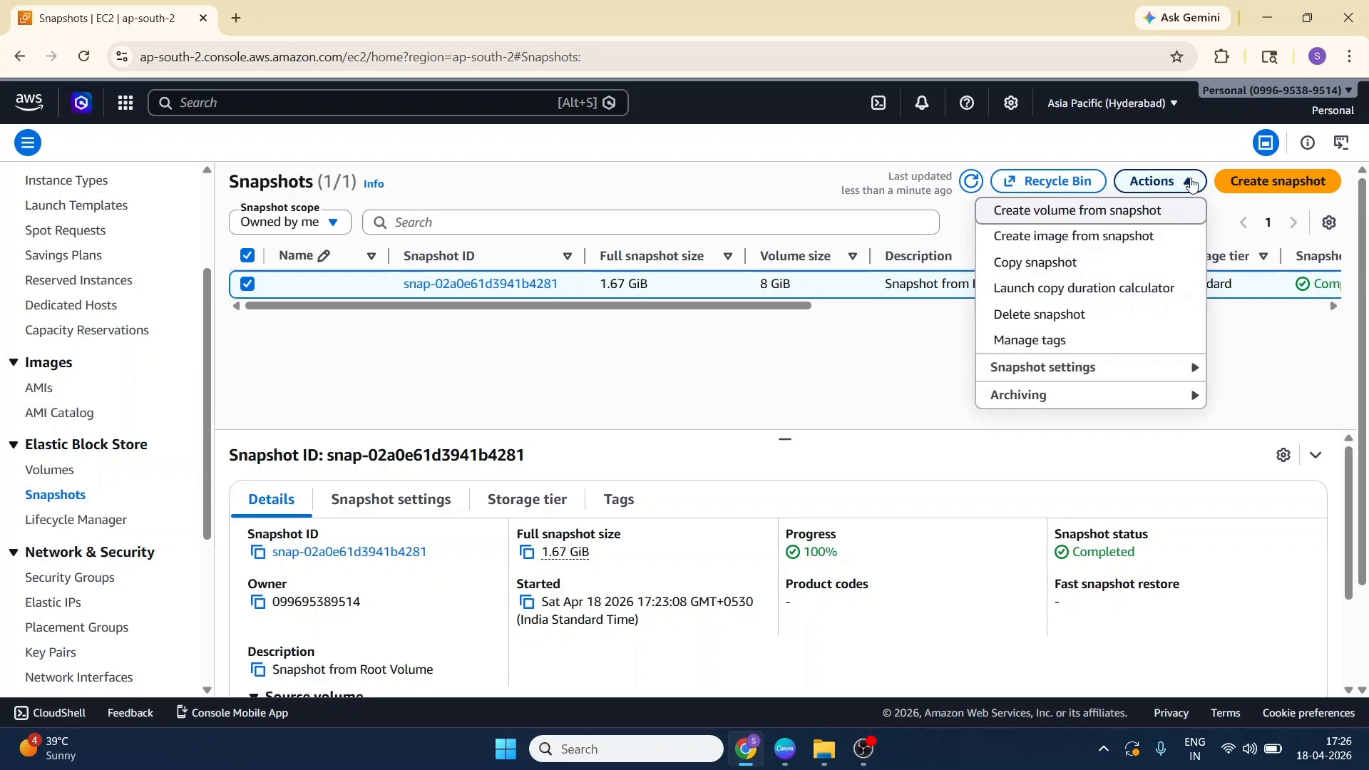
click(1097, 213)
scroll(213, 478, down, 4)
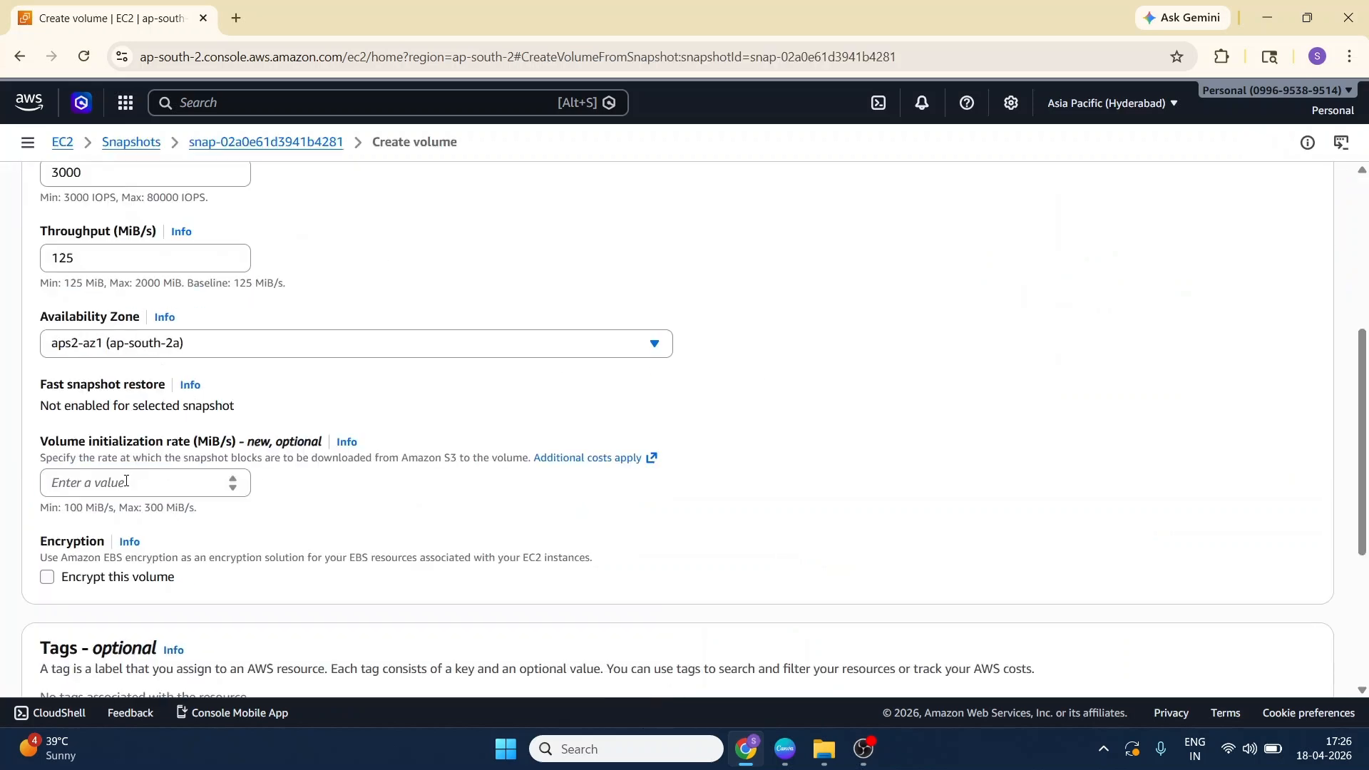
click(126, 481)
text(150)
scroll(641, 499, down, 4)
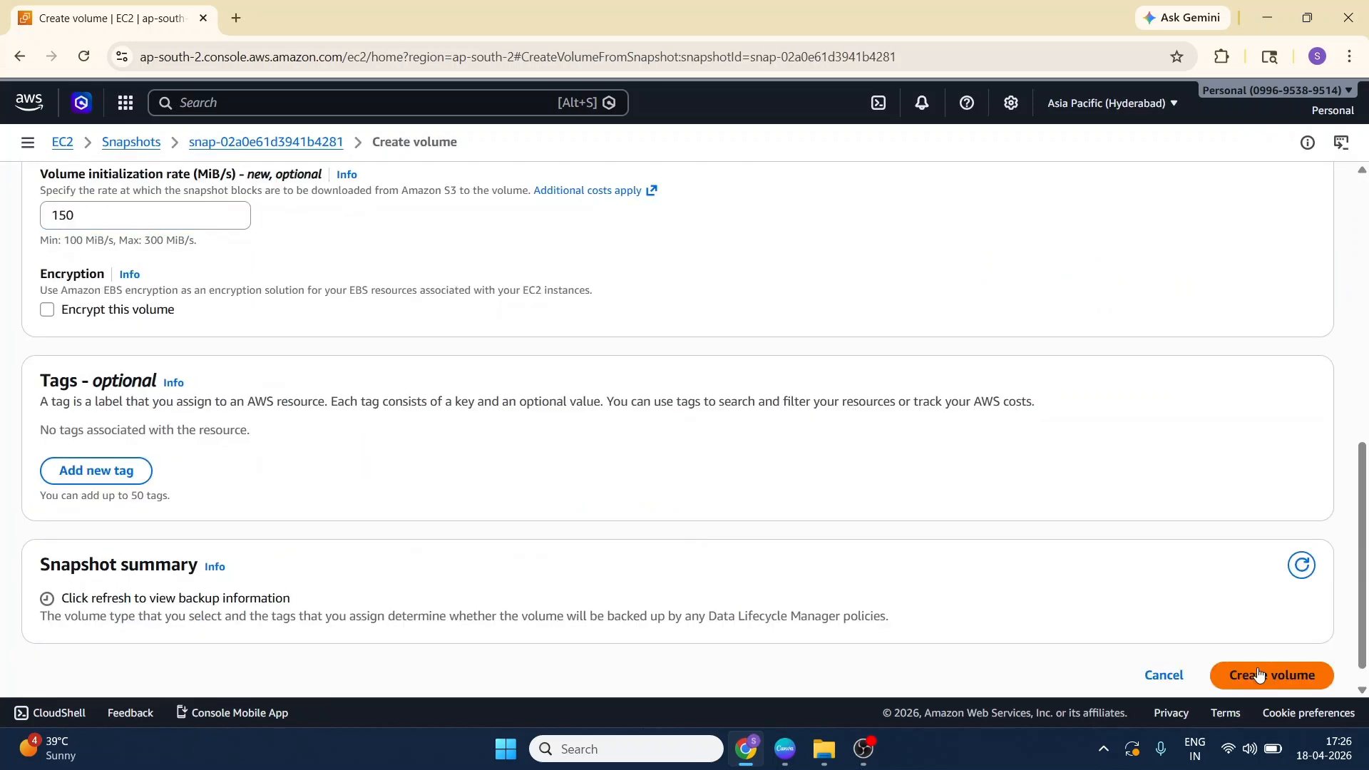
click(1254, 672)
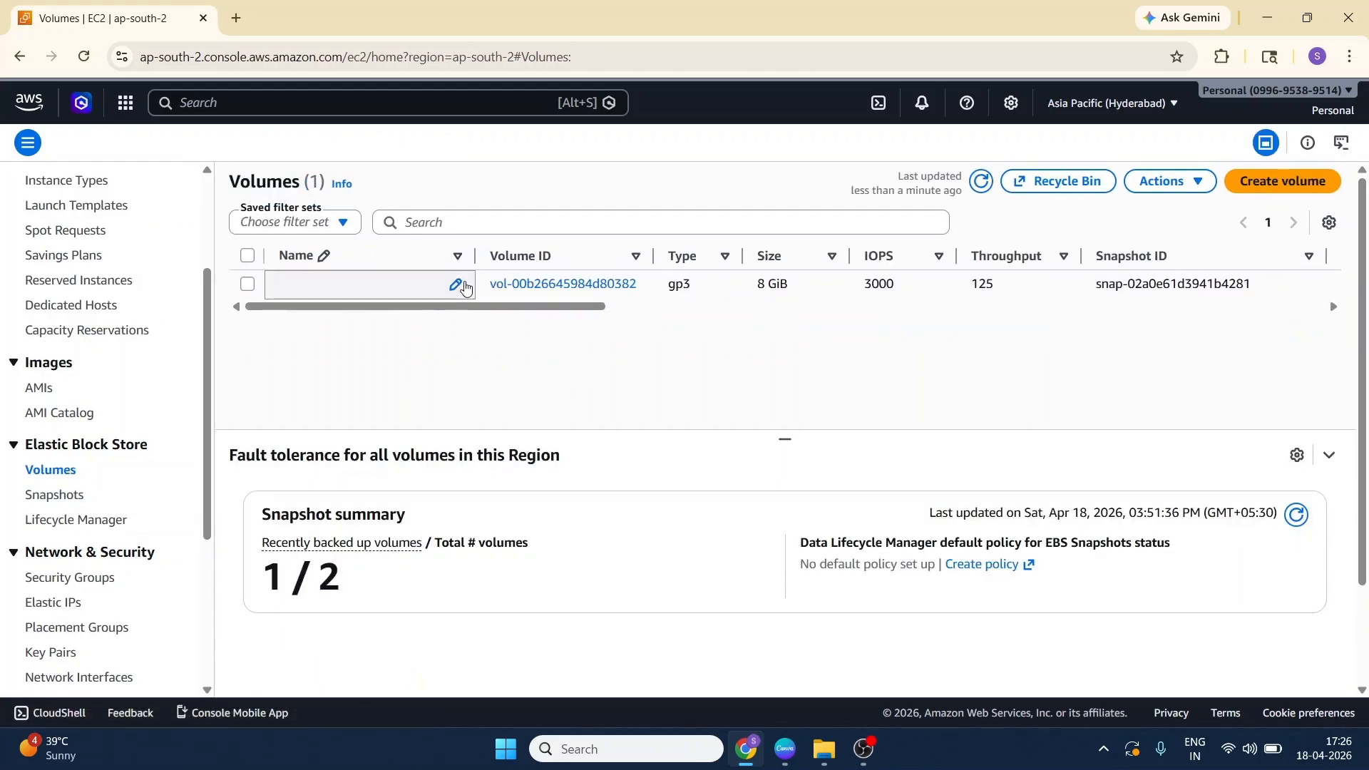
Step: Name the volume restored from the snapshot SnapshotVolume
click(456, 284)
text(SnapshotV)
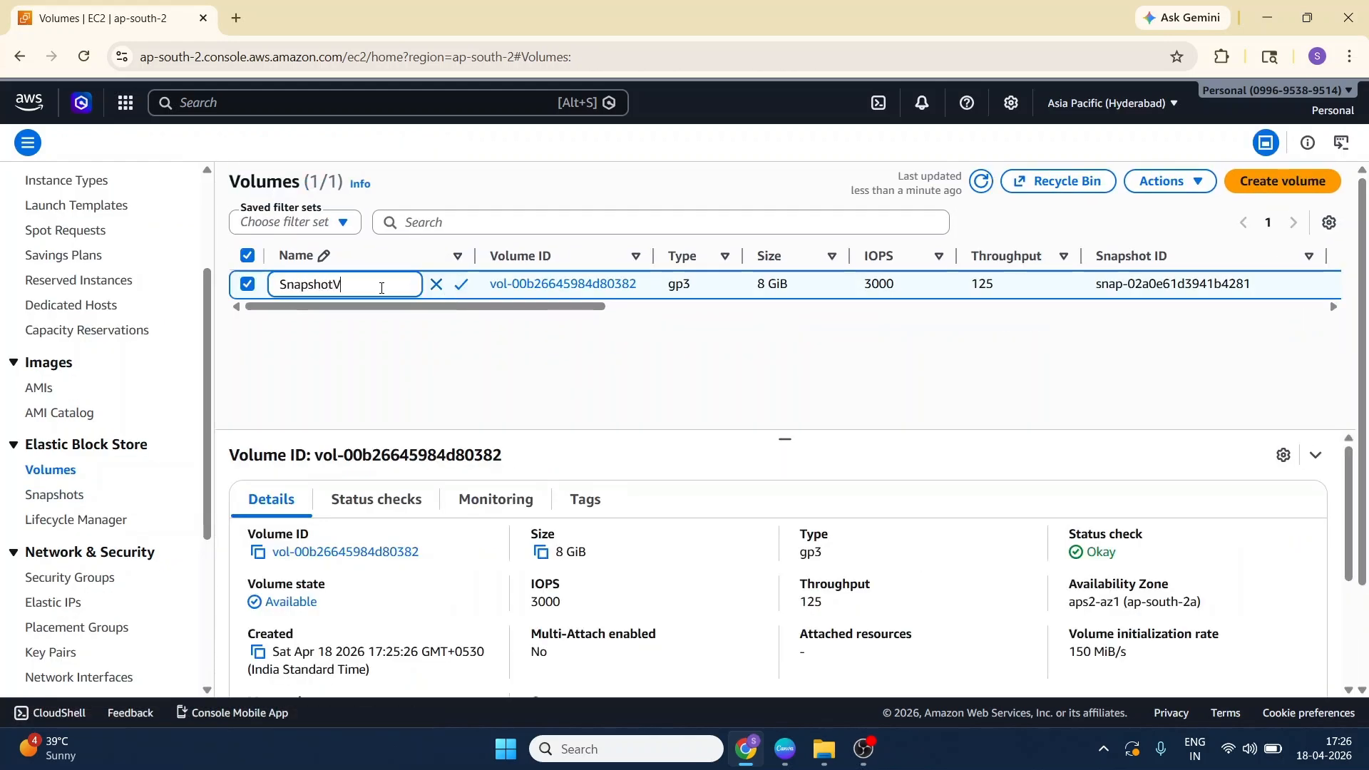
text(olume)
key(Return)
Step: Launch a t3.micro Amazon Linux 2023 instance named EBSSnapshotServer
scroll(55, 316, up, 3)
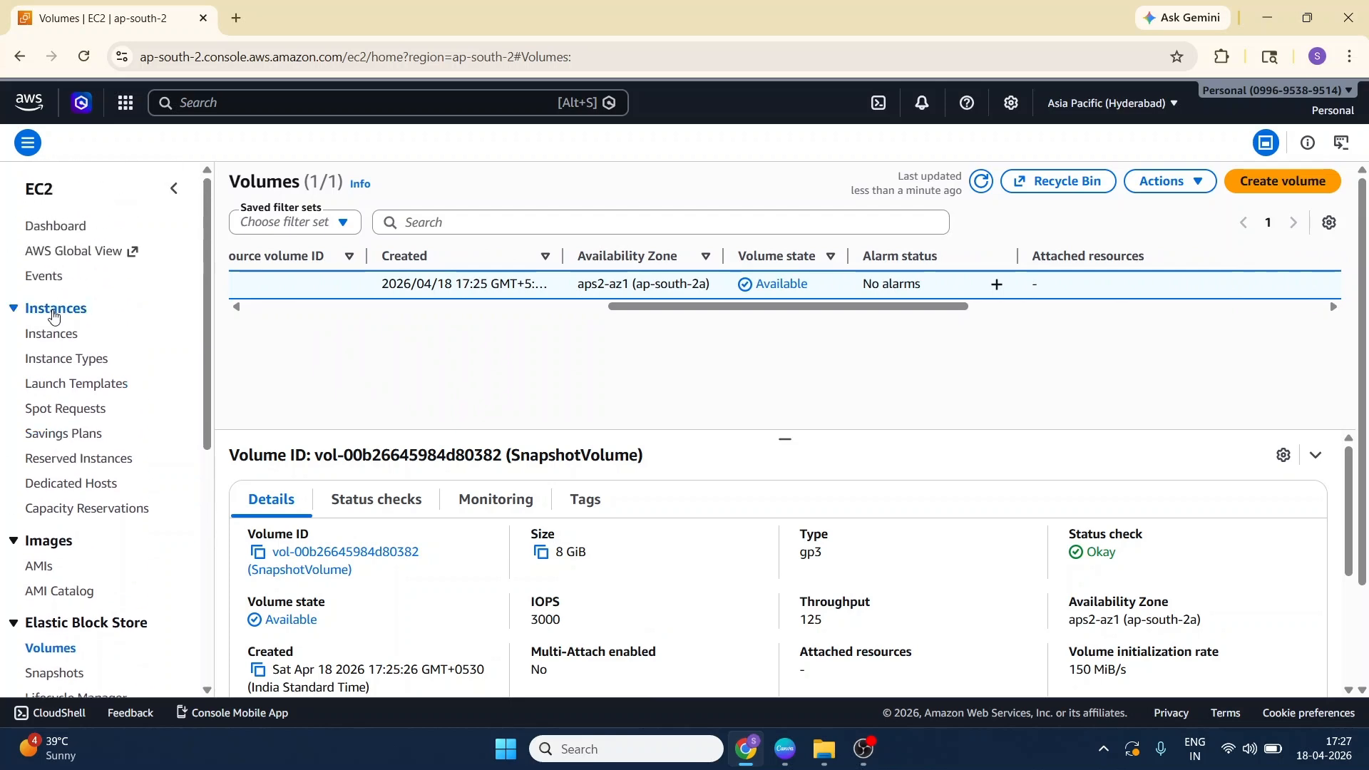
click(50, 335)
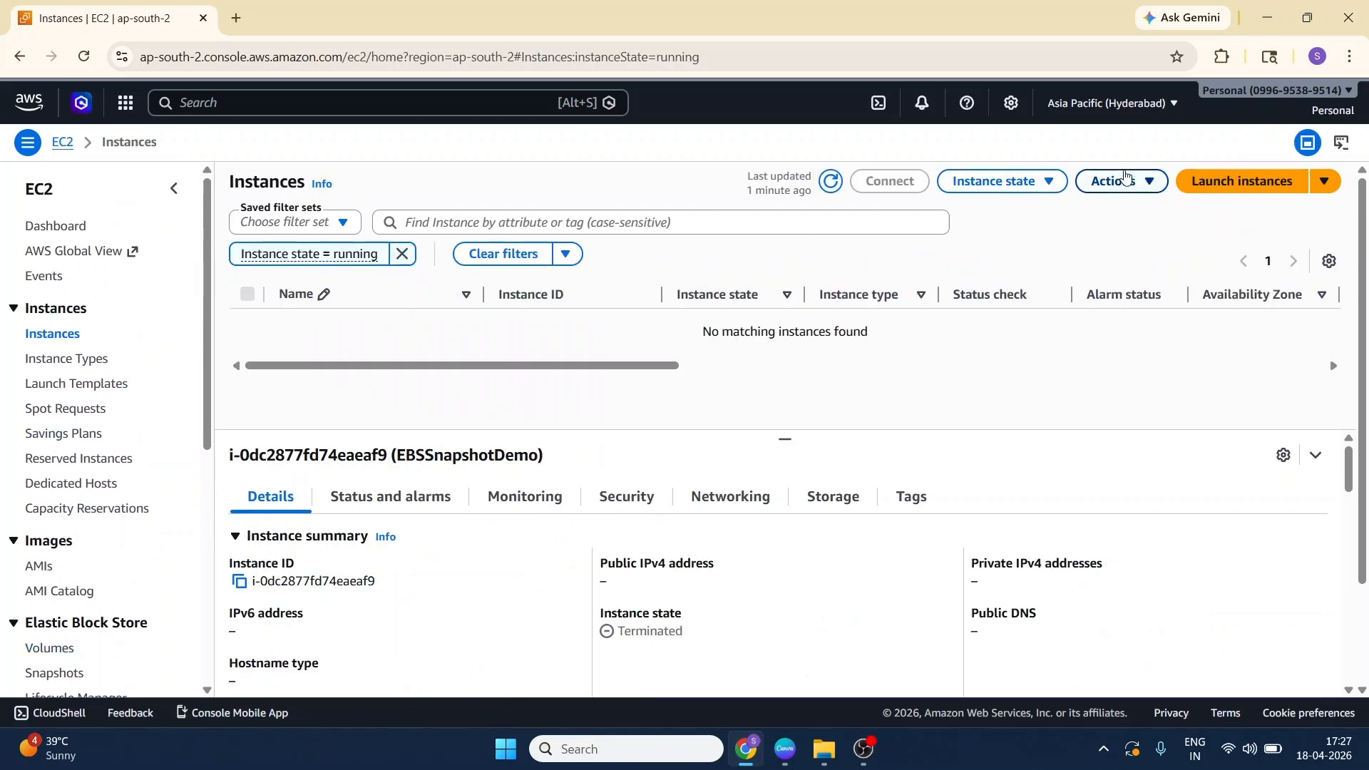
click(1241, 180)
click(265, 401)
text(EBSS)
scroll(265, 400, down, 15)
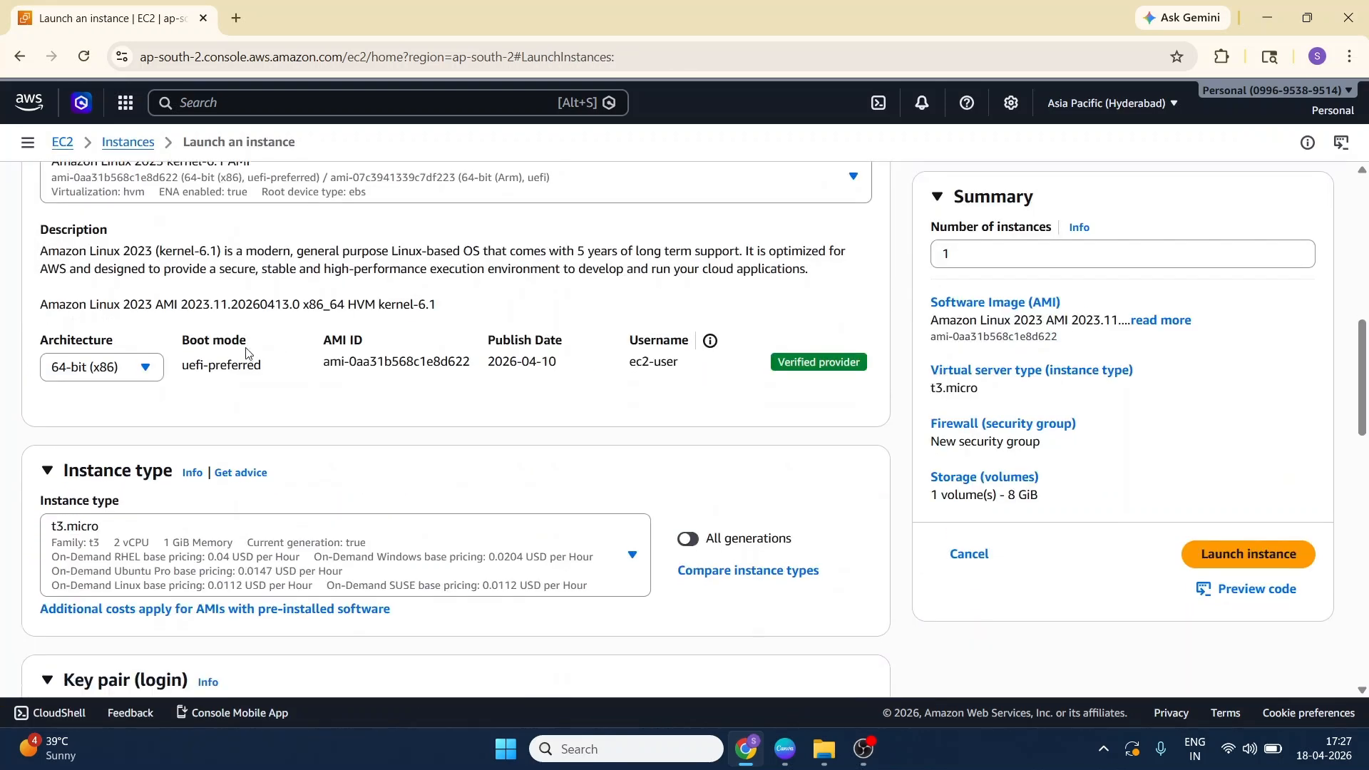
click(307, 360)
click(274, 453)
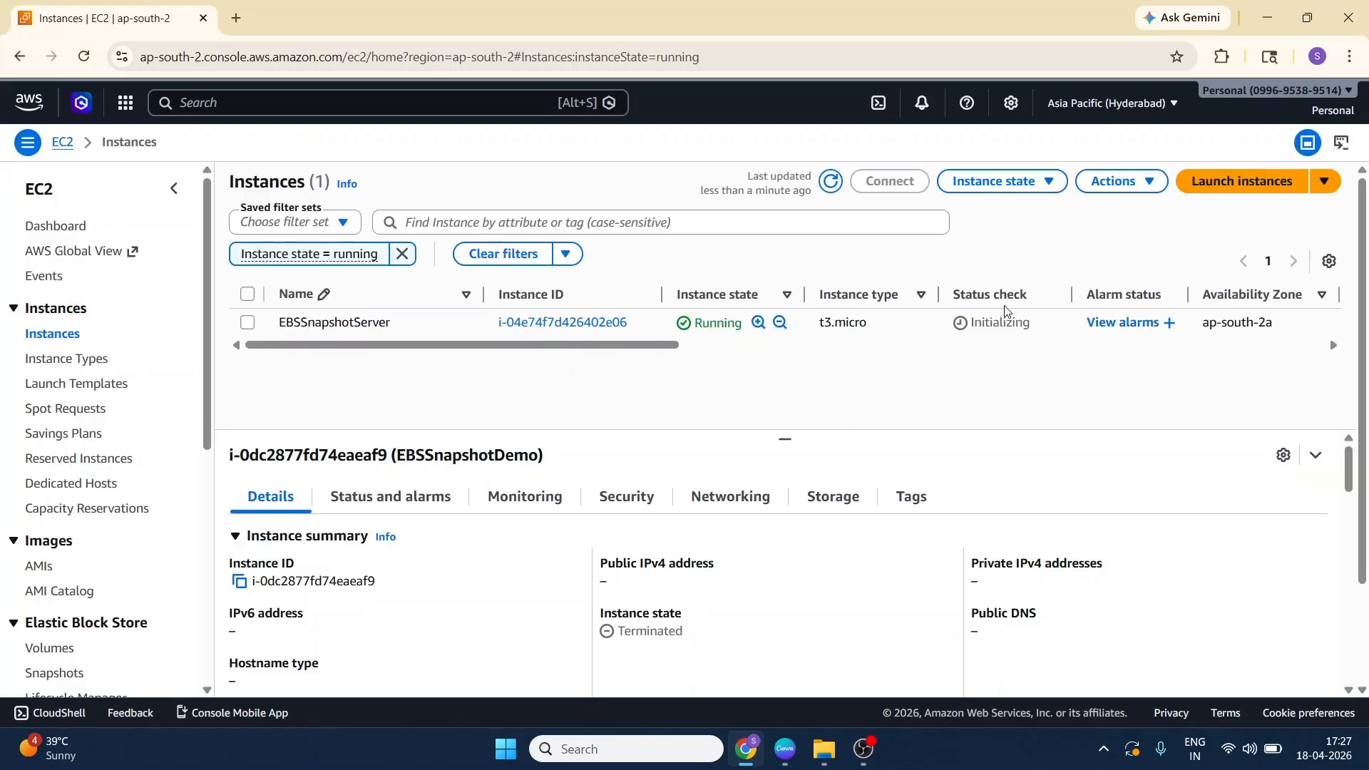
Step: Attach the SnapshotVolume volume to the EBSSnapshotServer instance as device /dev/sdf
click(247, 322)
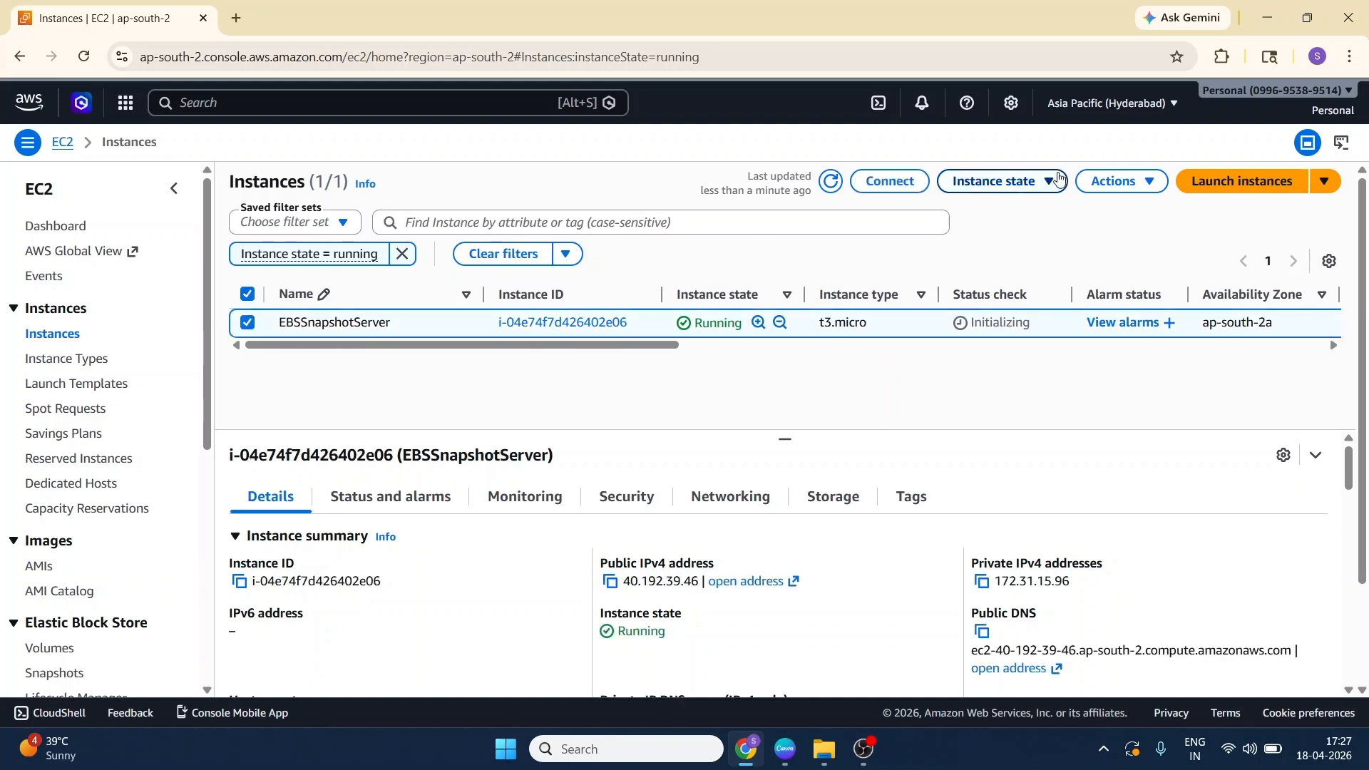
click(1109, 187)
mouse_move(1173, 350)
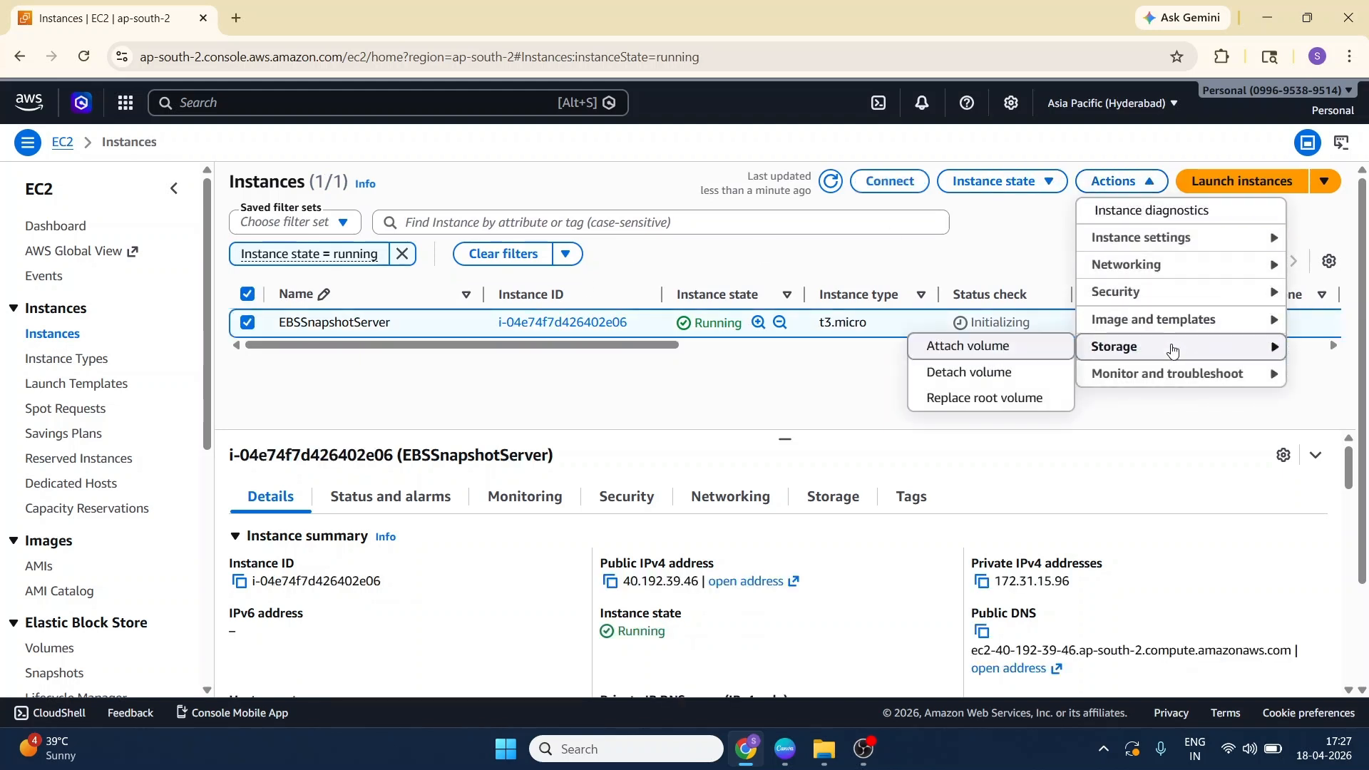
click(967, 347)
click(258, 426)
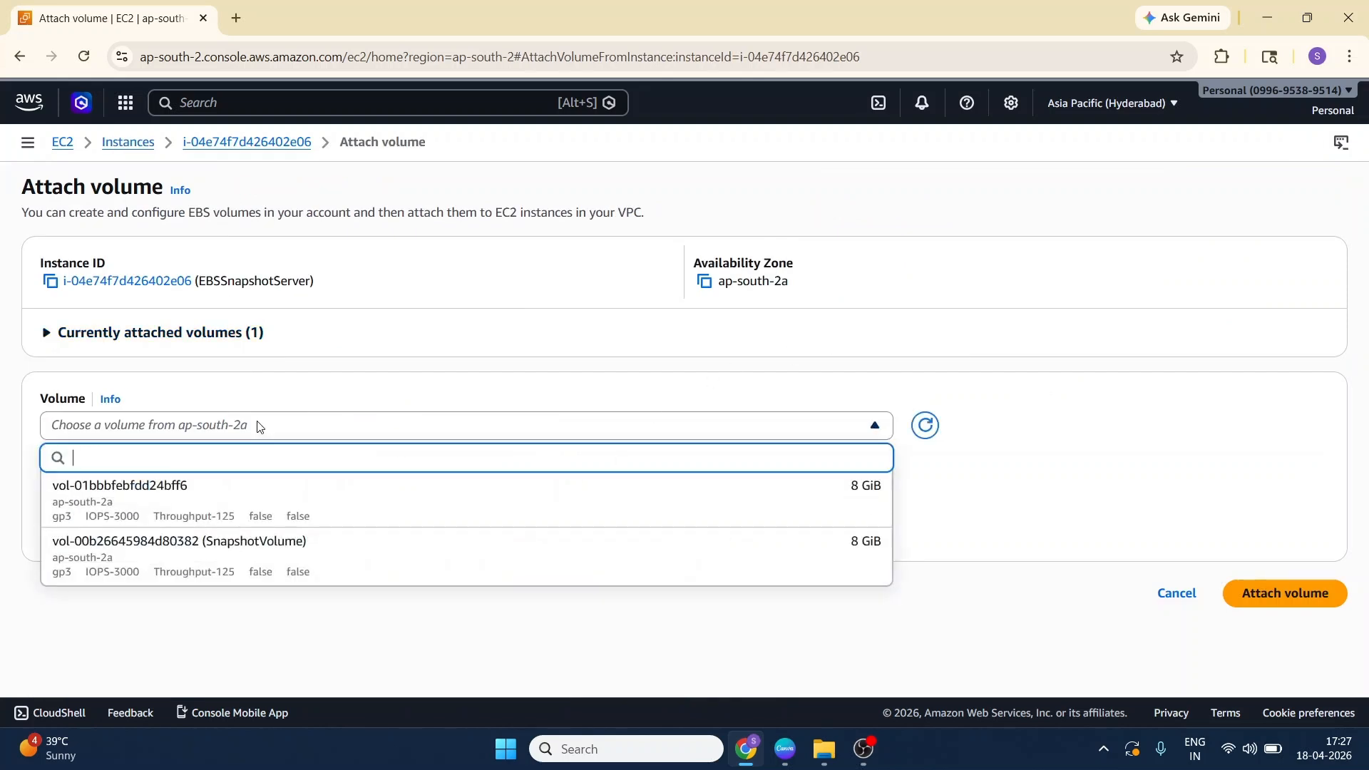
click(321, 560)
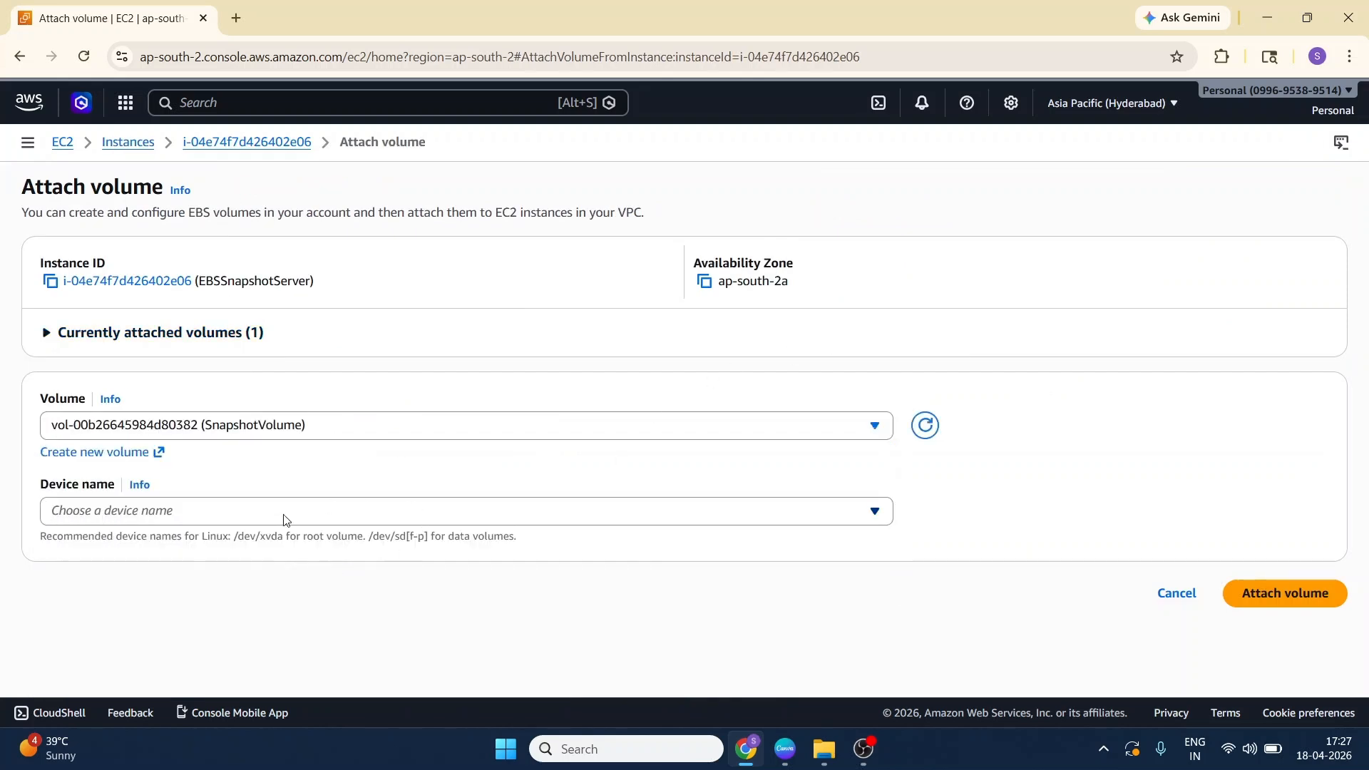
click(219, 509)
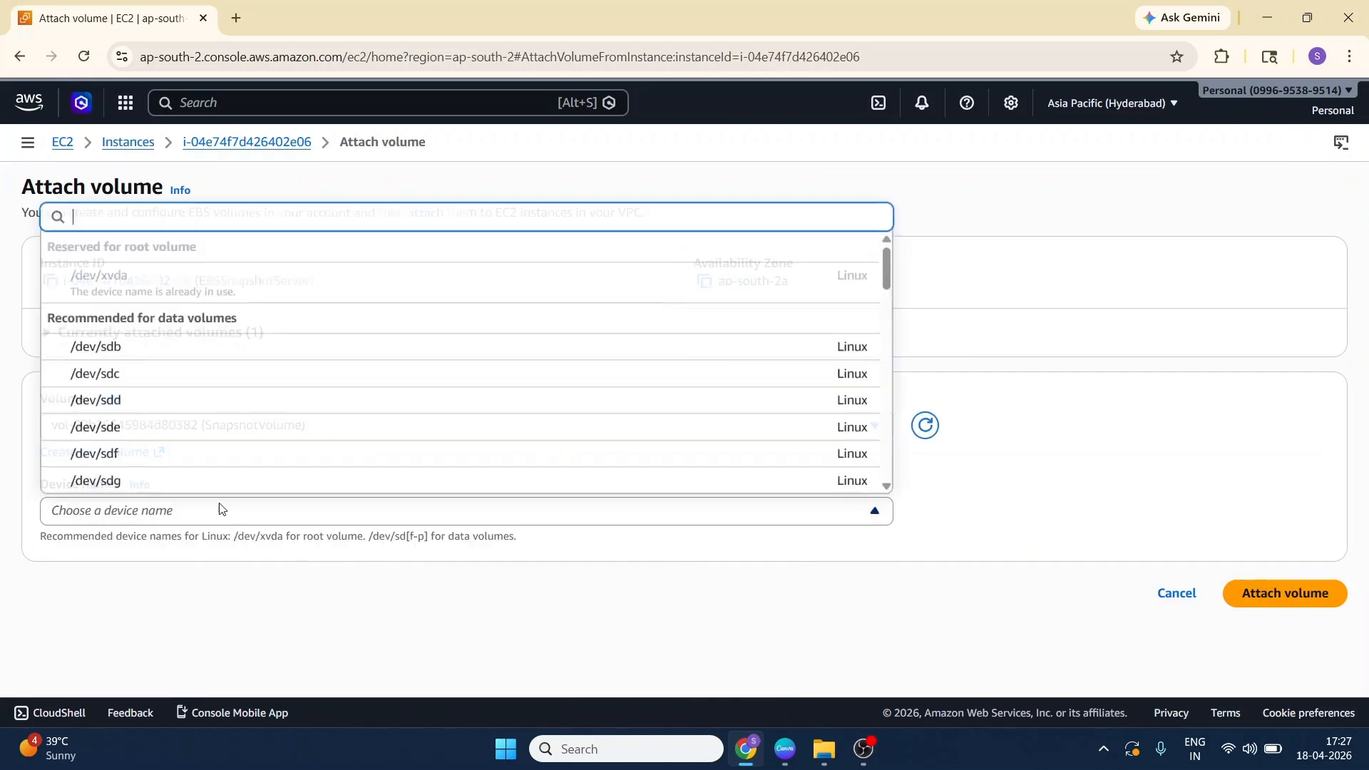
click(150, 456)
click(1253, 600)
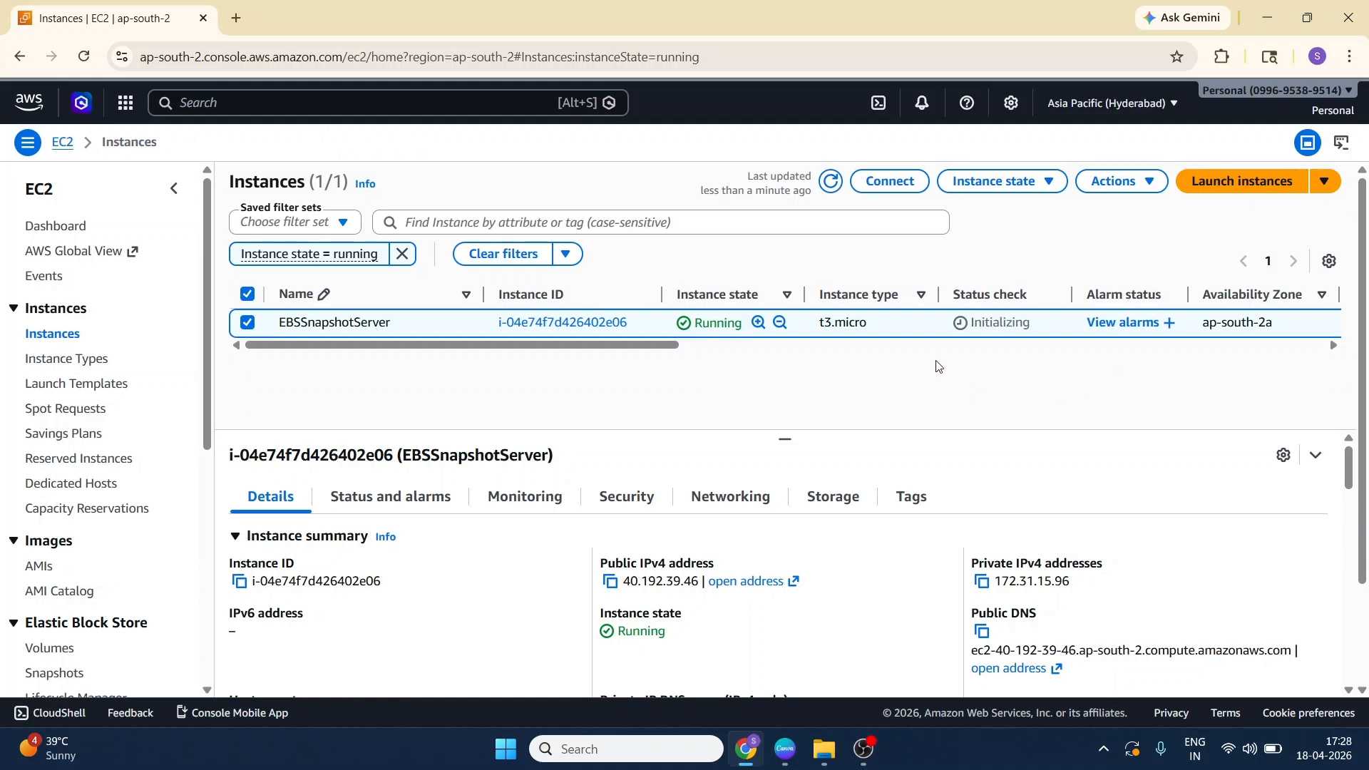
Step: Connect to the EBSSnapshotServer instance's terminal and list its block devices with lsblk
click(613, 324)
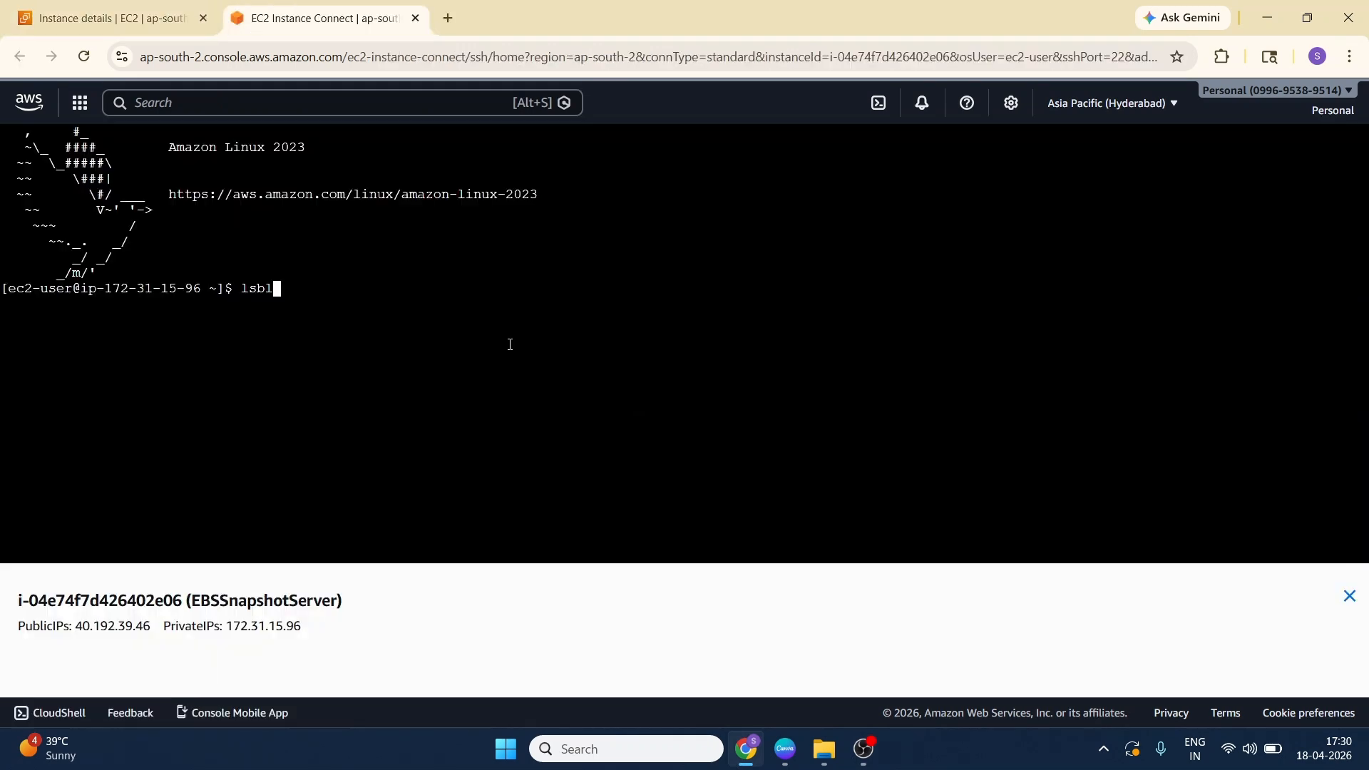
text(k)
key(Return)
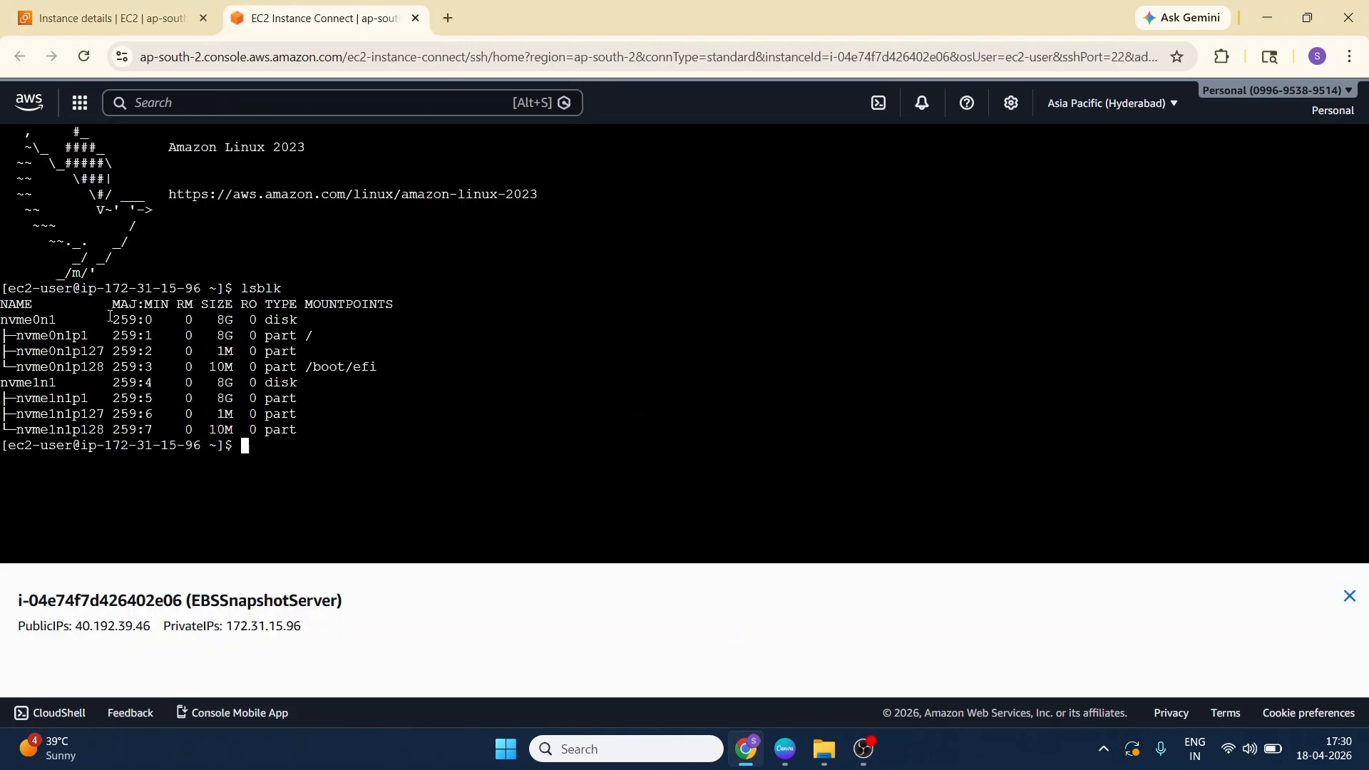
drag(16, 320, 399, 369)
drag(2, 385, 349, 429)
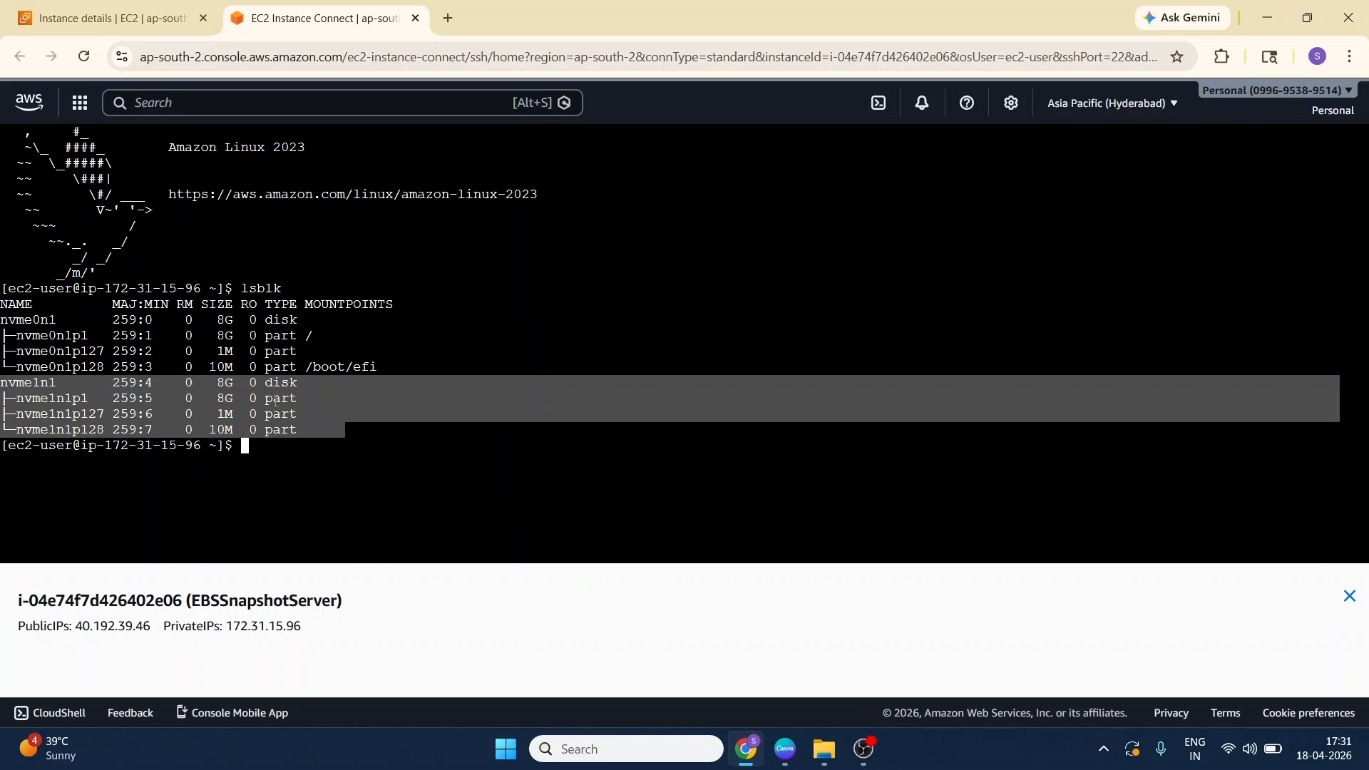
click(364, 463)
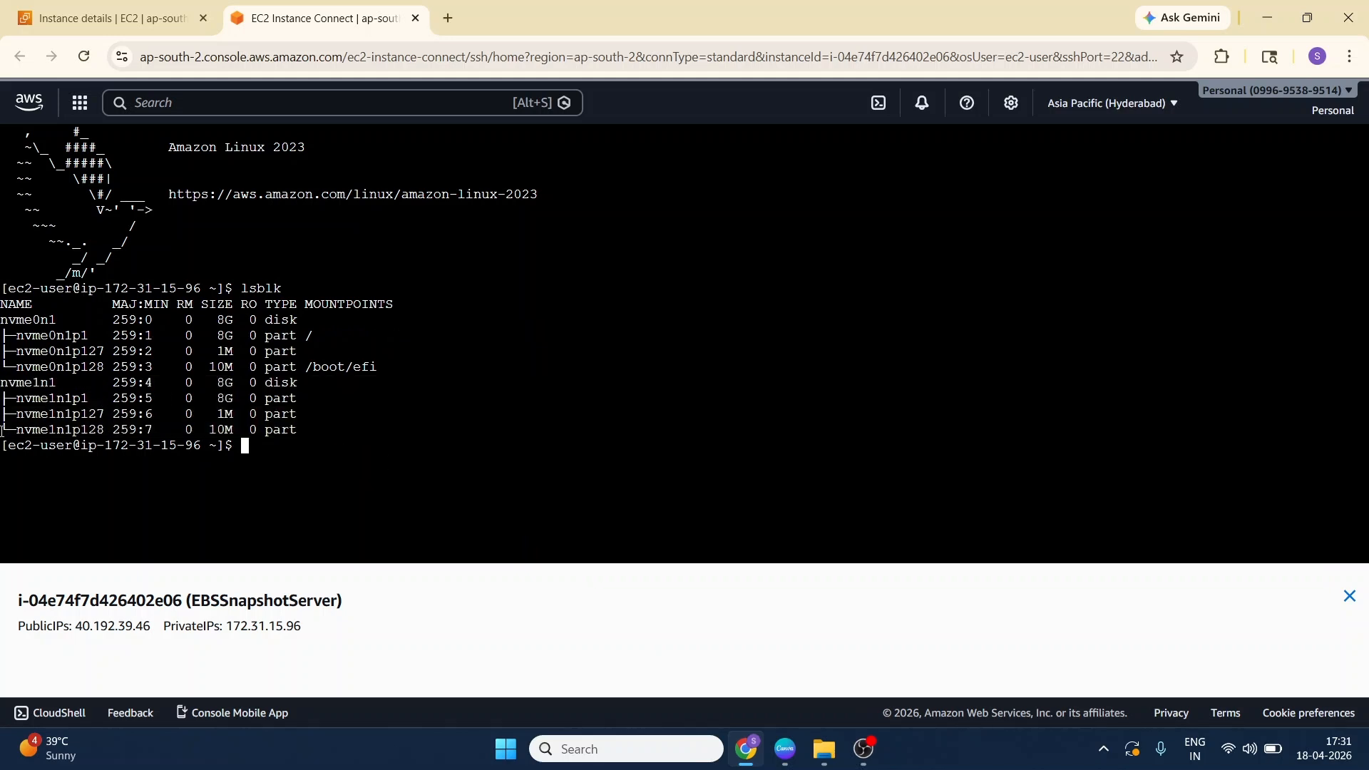
Step: Check the filesystem type of the restored volume's first partition with sudo file -s /dev/nvme1n1p1
text(sudo file)
text(-s /dev/nvme1n1p1)
key(Return)
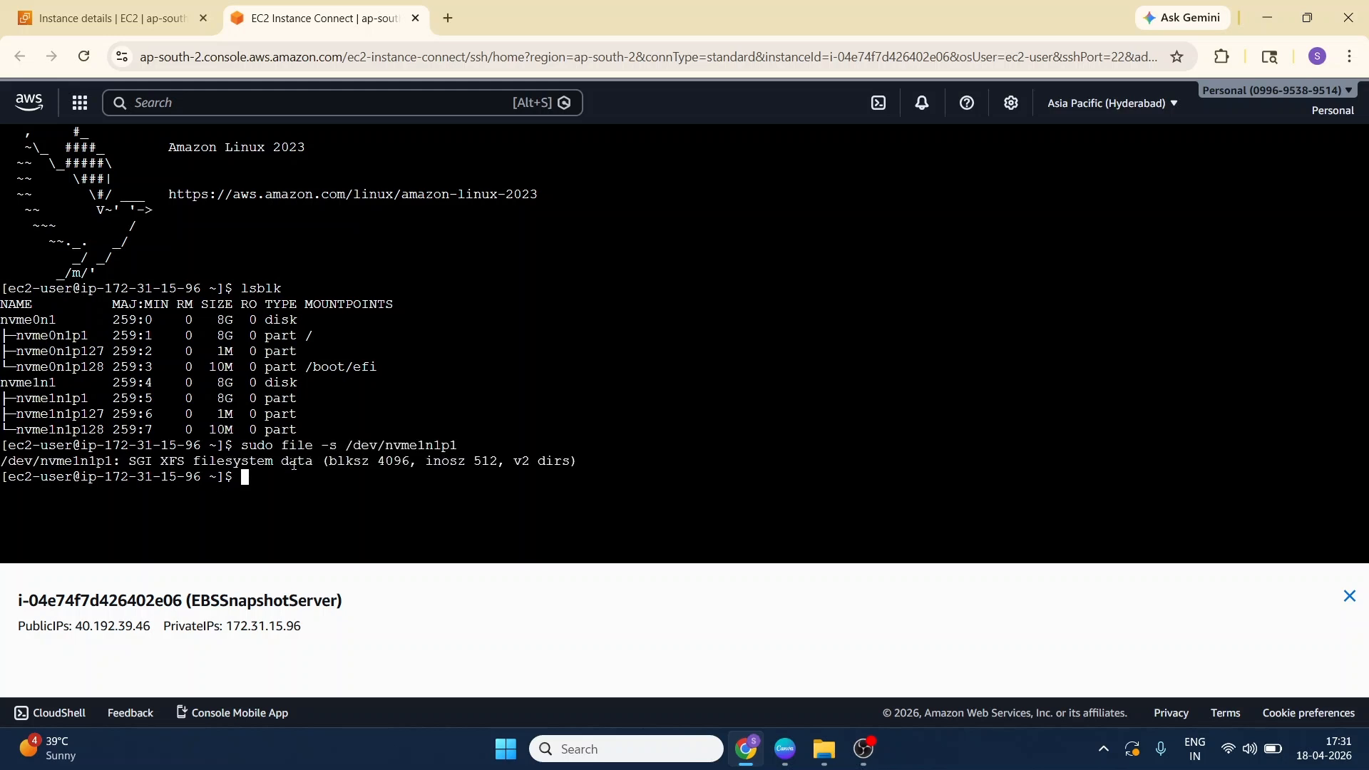
Step: Create the directory /snapshot-data and try to mount /dev/nvme1n1p1 on it
text(sudo mkdir /snapshot-data)
key(Return)
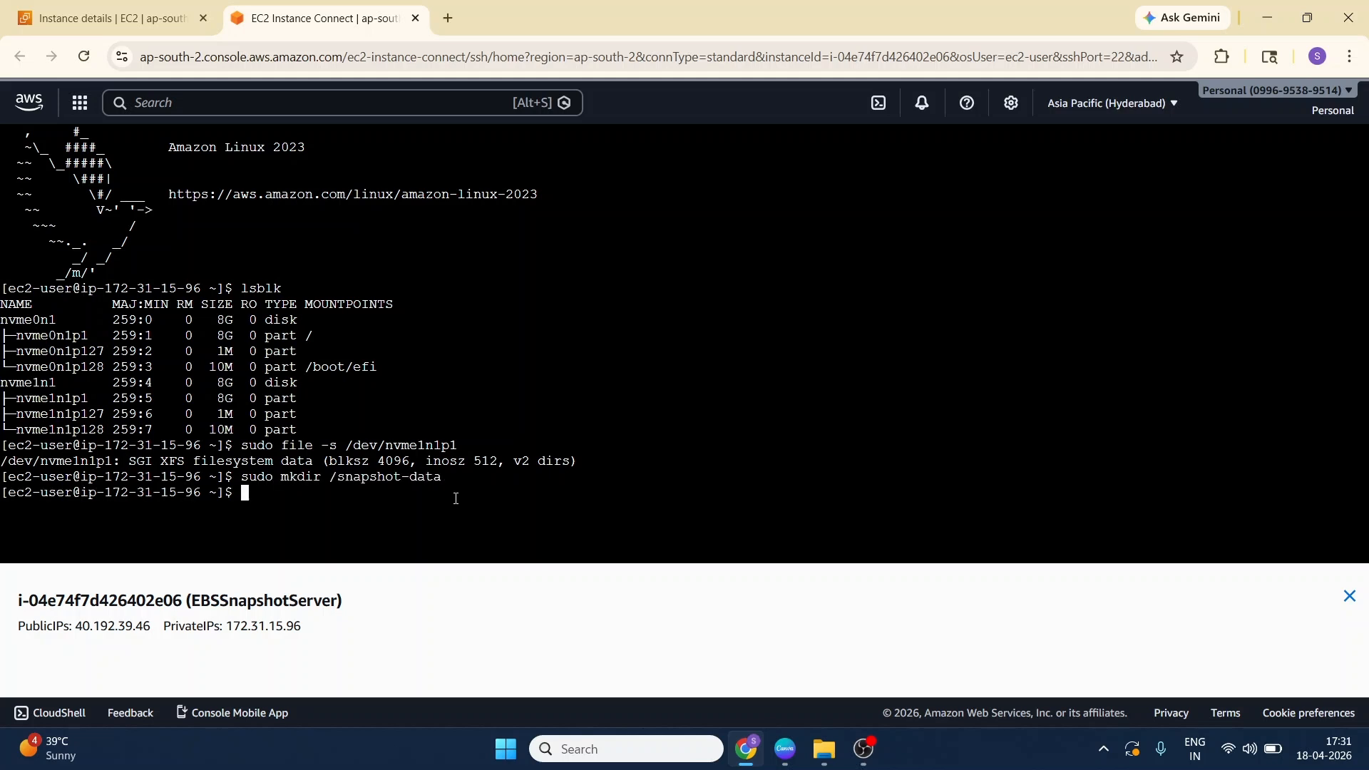
text(sudo mount /dev/nvme1n1p1 /snapshot-data/)
key(Return)
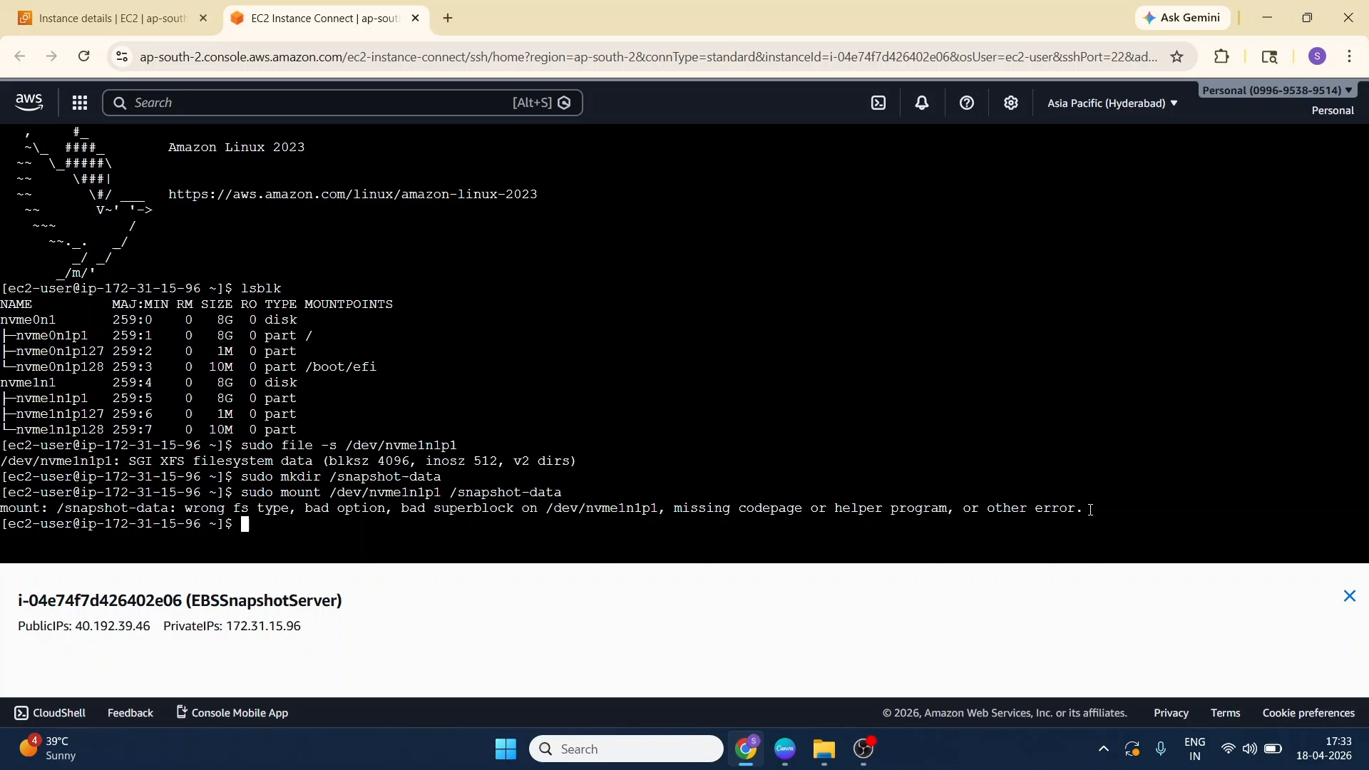
Step: Examine the last 20 kernel log lines with sudo dmesg | tail -20 for the cause of the mount error
text(dmesg | tail -20)
key(Return)
key(Up)
key(Home)
text(sudo)
key(Return)
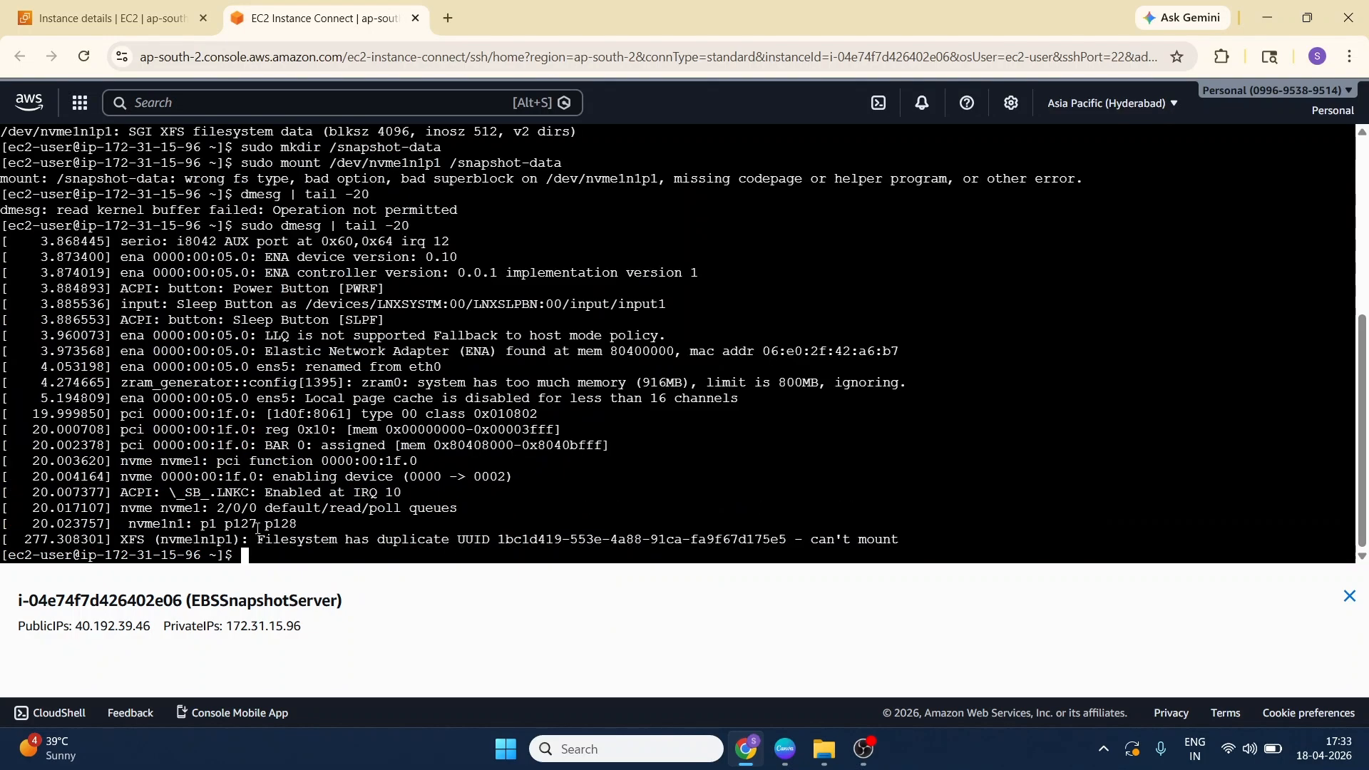
drag(260, 540, 907, 539)
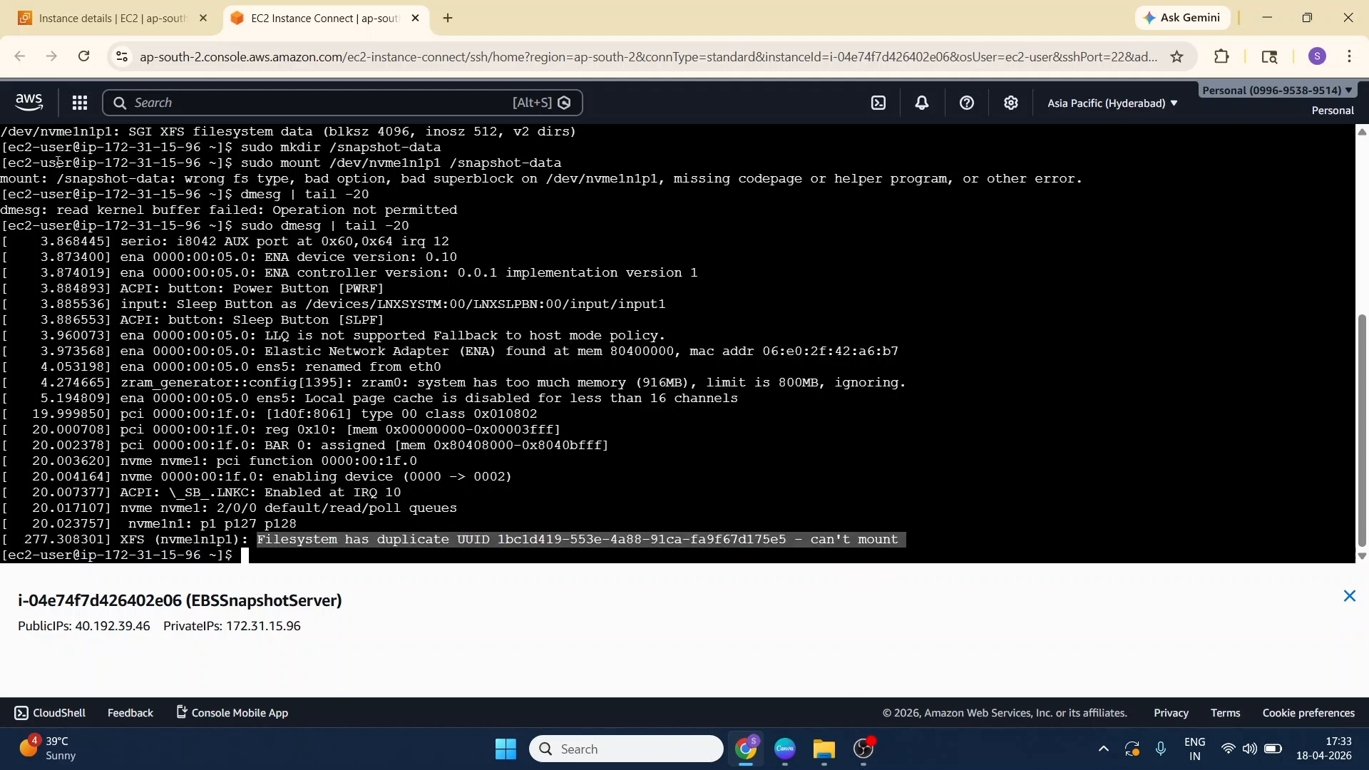
drag(2, 178, 1091, 175)
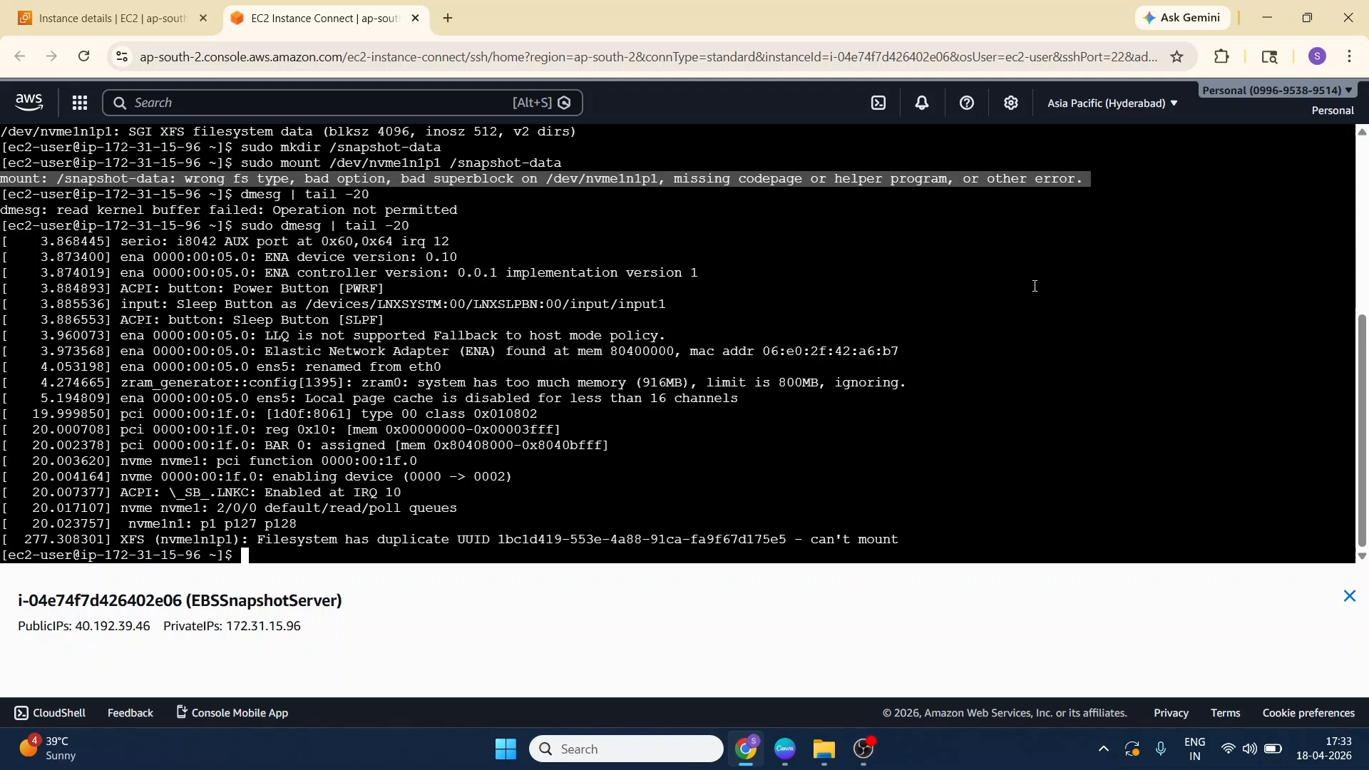
Step: Mount /dev/nvme1n1p1 on /snapshot-data with the option -o nouuid
text(sudo)
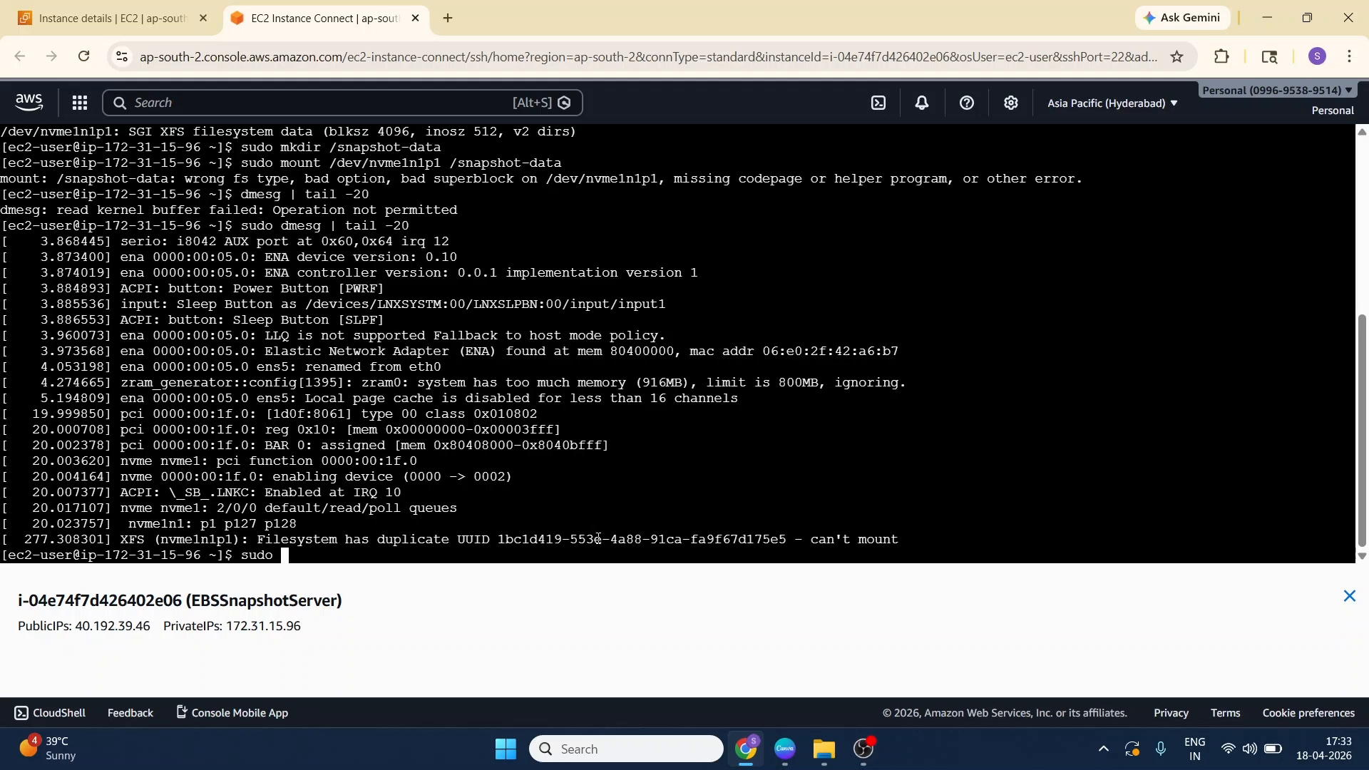
key(Up)
key(Up)
key(Up)
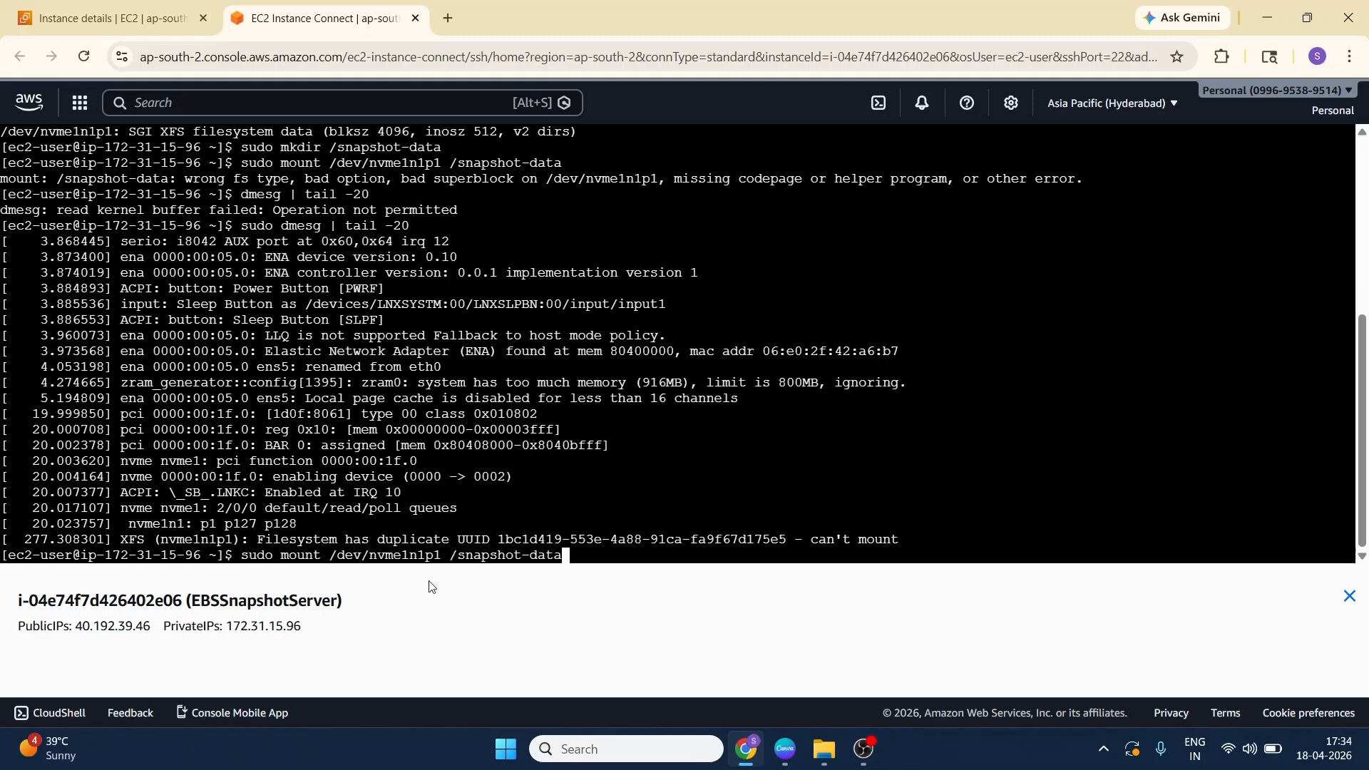
key(Left)
key(Left)
key(Left)
key(Left)
key(Left)
key(Left)
key(Left)
key(Left)
key(Left)
key(Left)
key(Left)
key(Left)
key(Left)
key(Left)
key(Left)
key(Left)
key(Left)
key(Left)
key(Left)
key(Left)
key(Right)
key(Right)
text(-o )
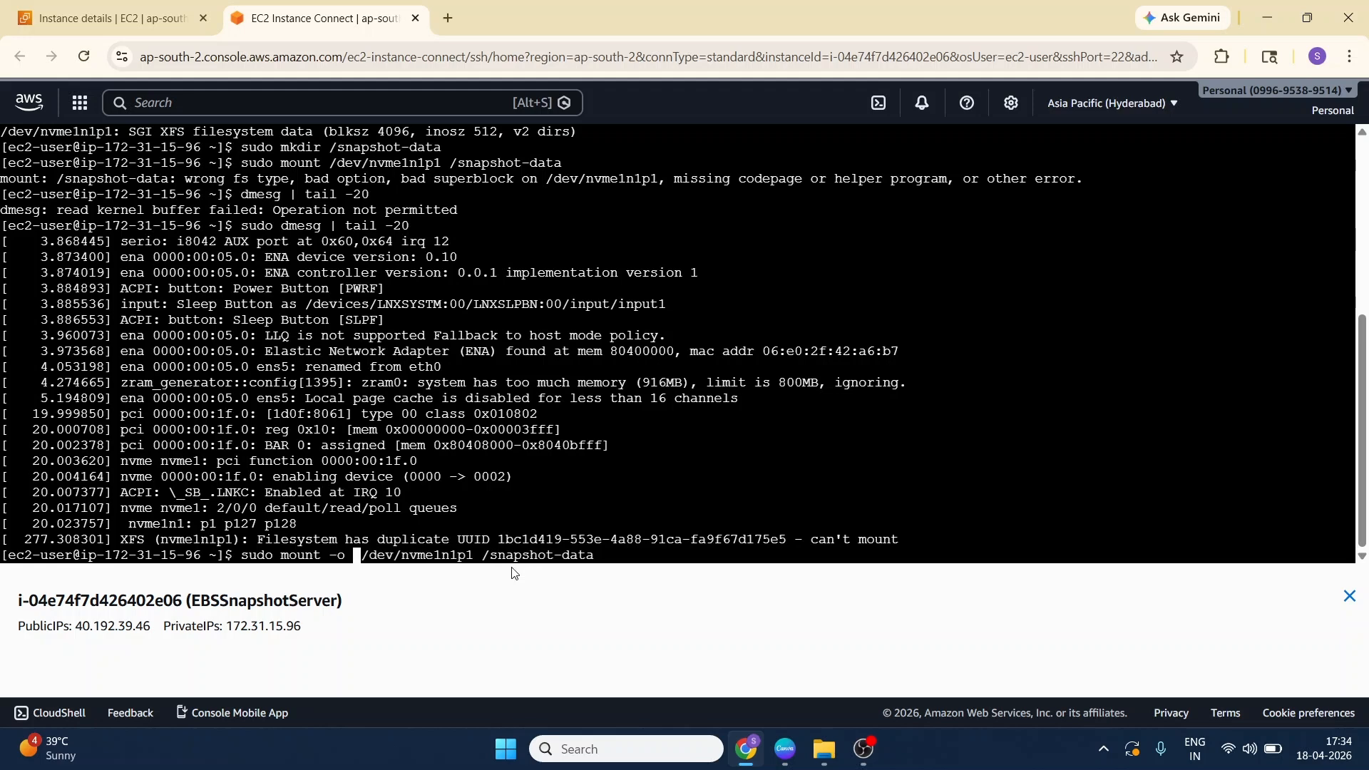
text(nouuid)
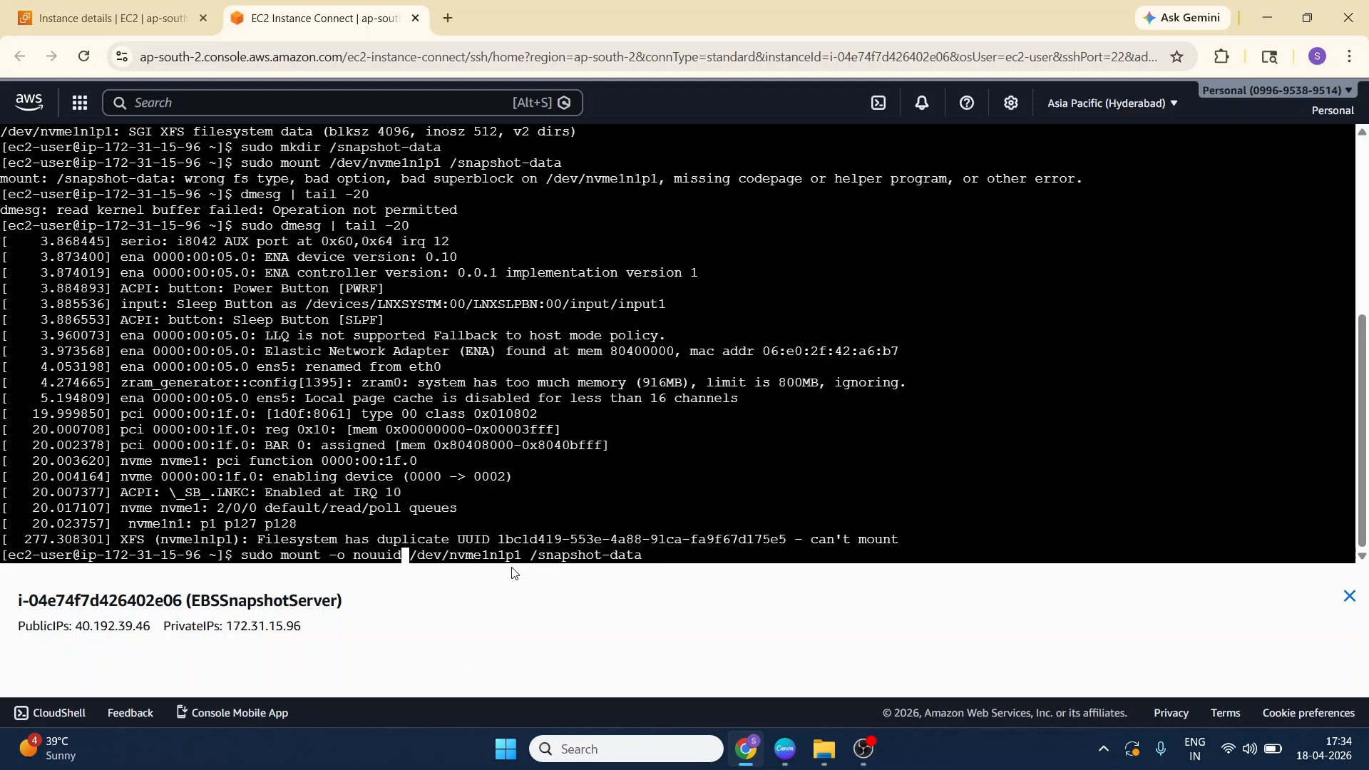
key(Return)
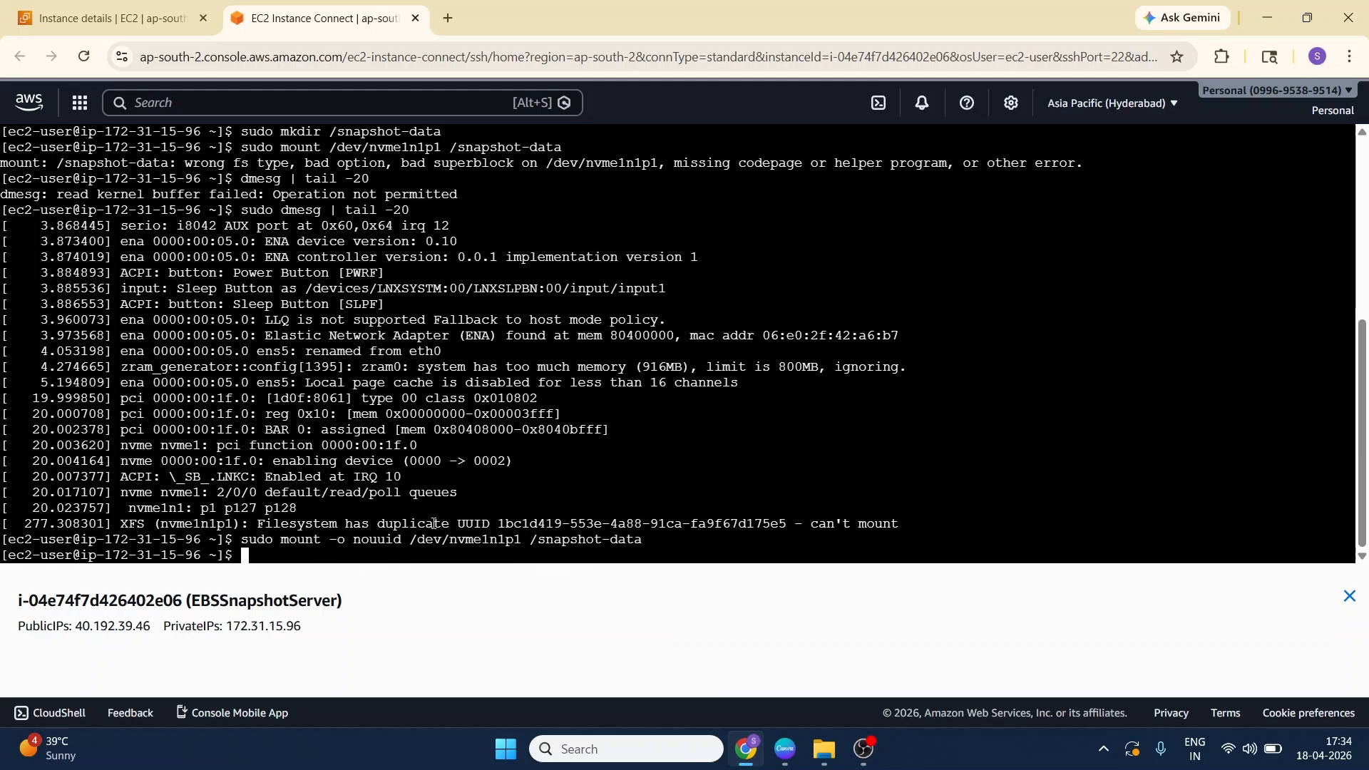
drag(345, 507, 579, 522)
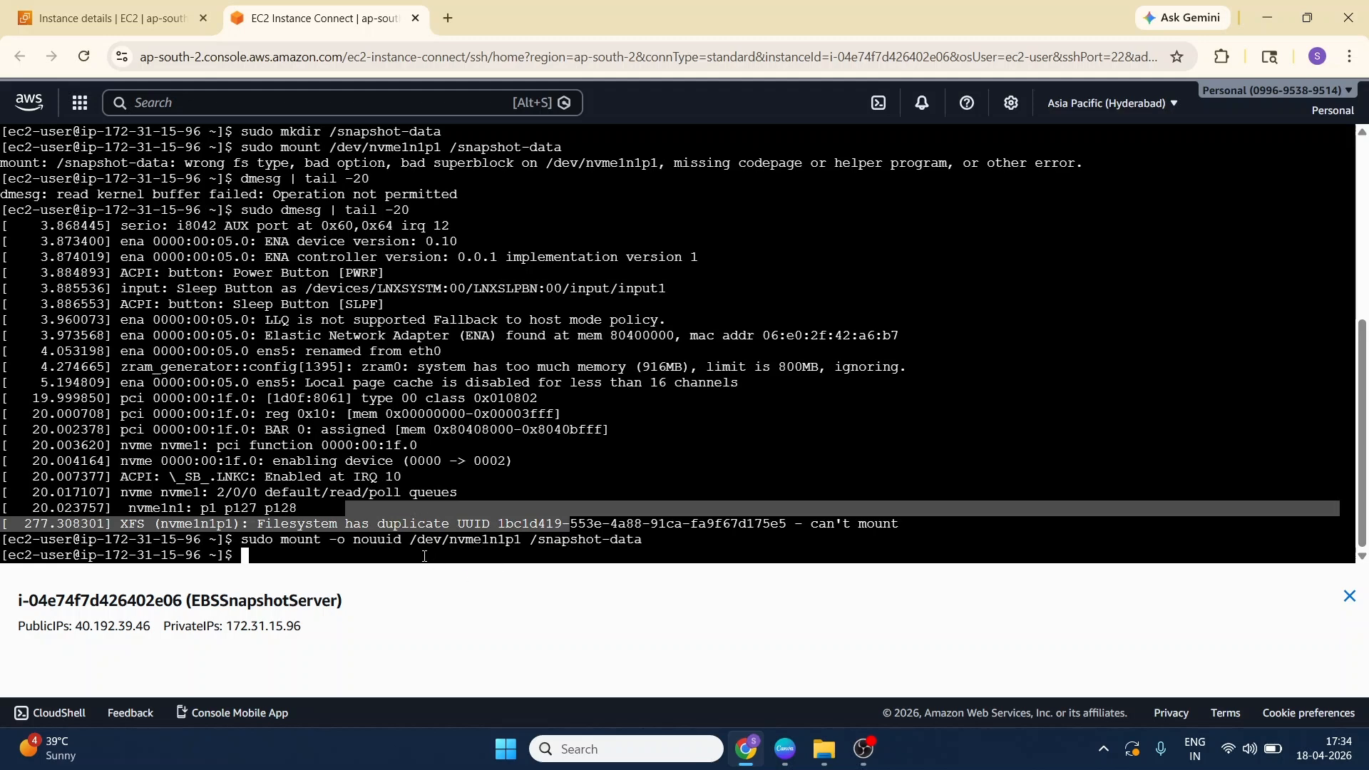
click(453, 521)
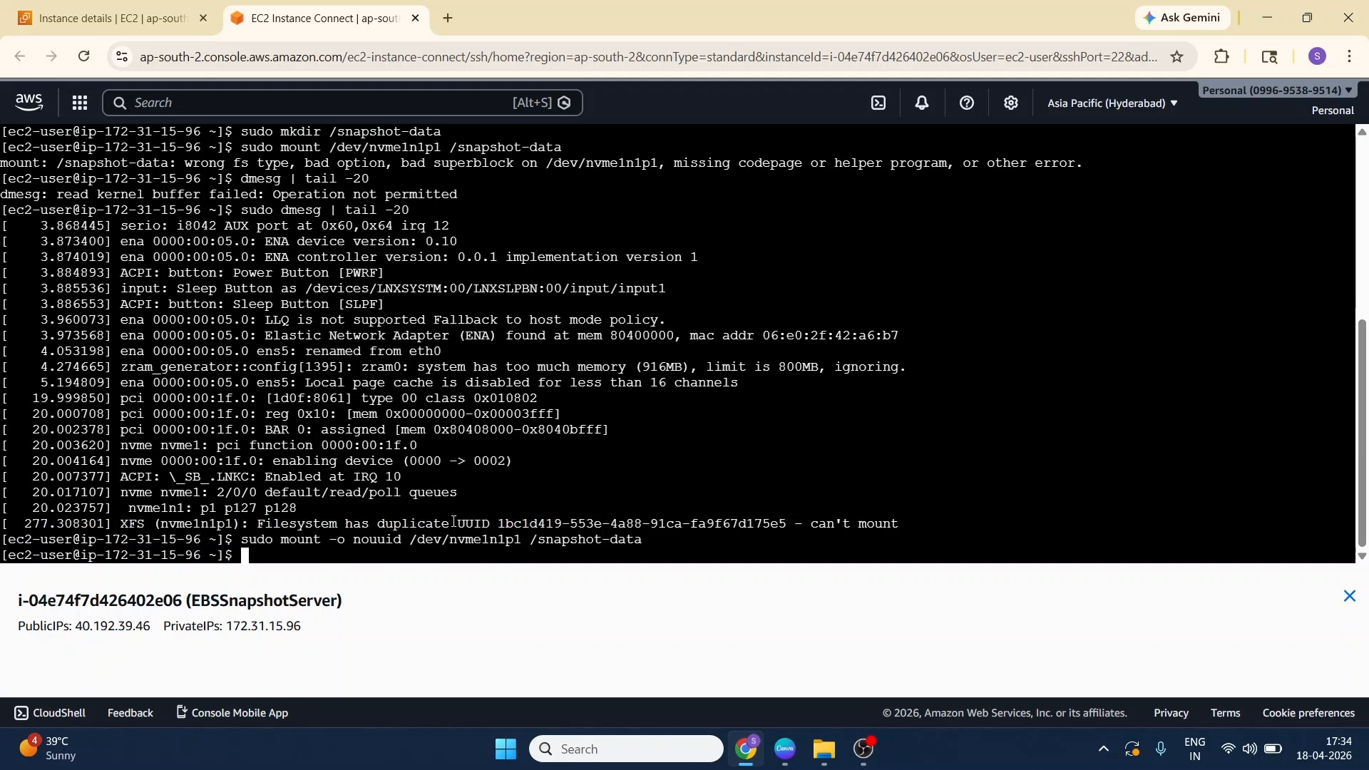
Step: List /snapshot-data/home/ec2-user/ and read the contents of its test.txt with tail
text(ls /snapshot-data/)
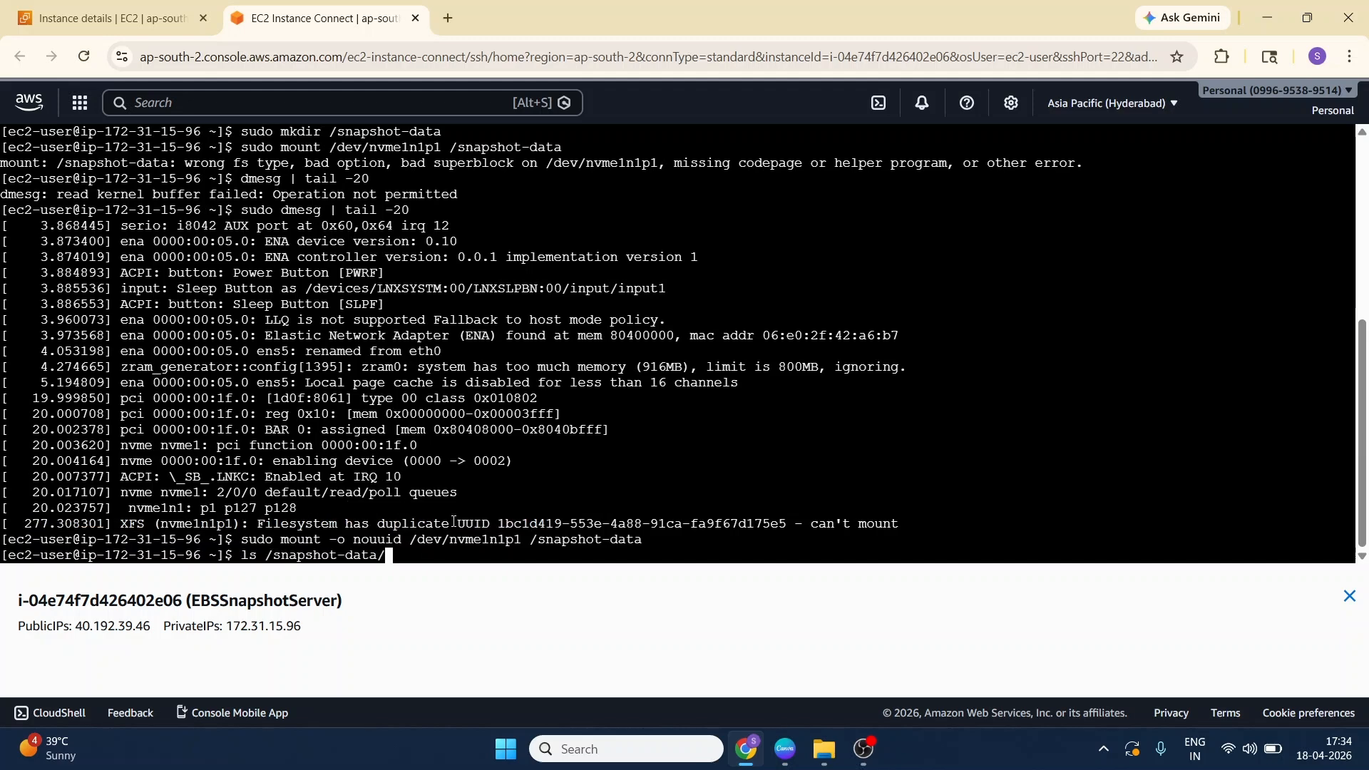
text(home/ec)
key(Tab)
key(Return)
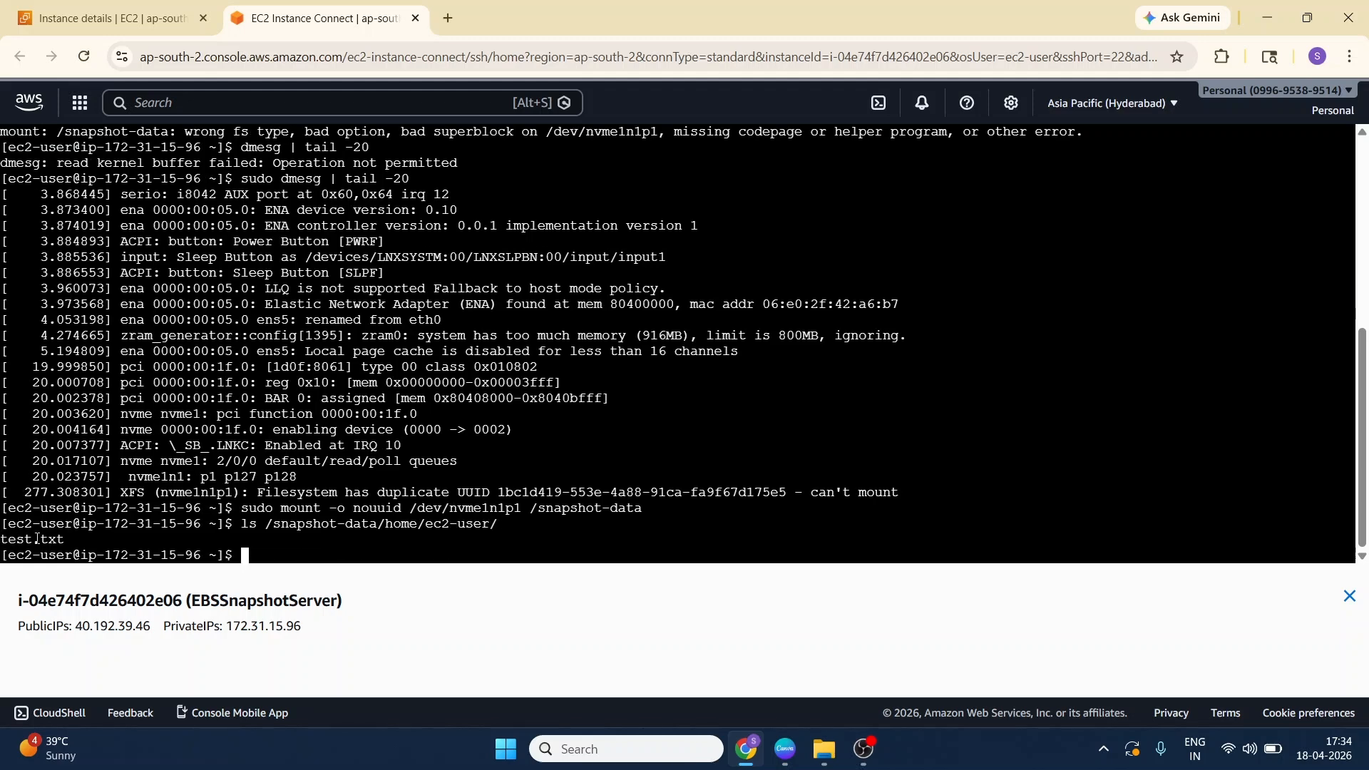
text(tail /snapshot-data/home/ec2-user/test.txt)
key(Return)
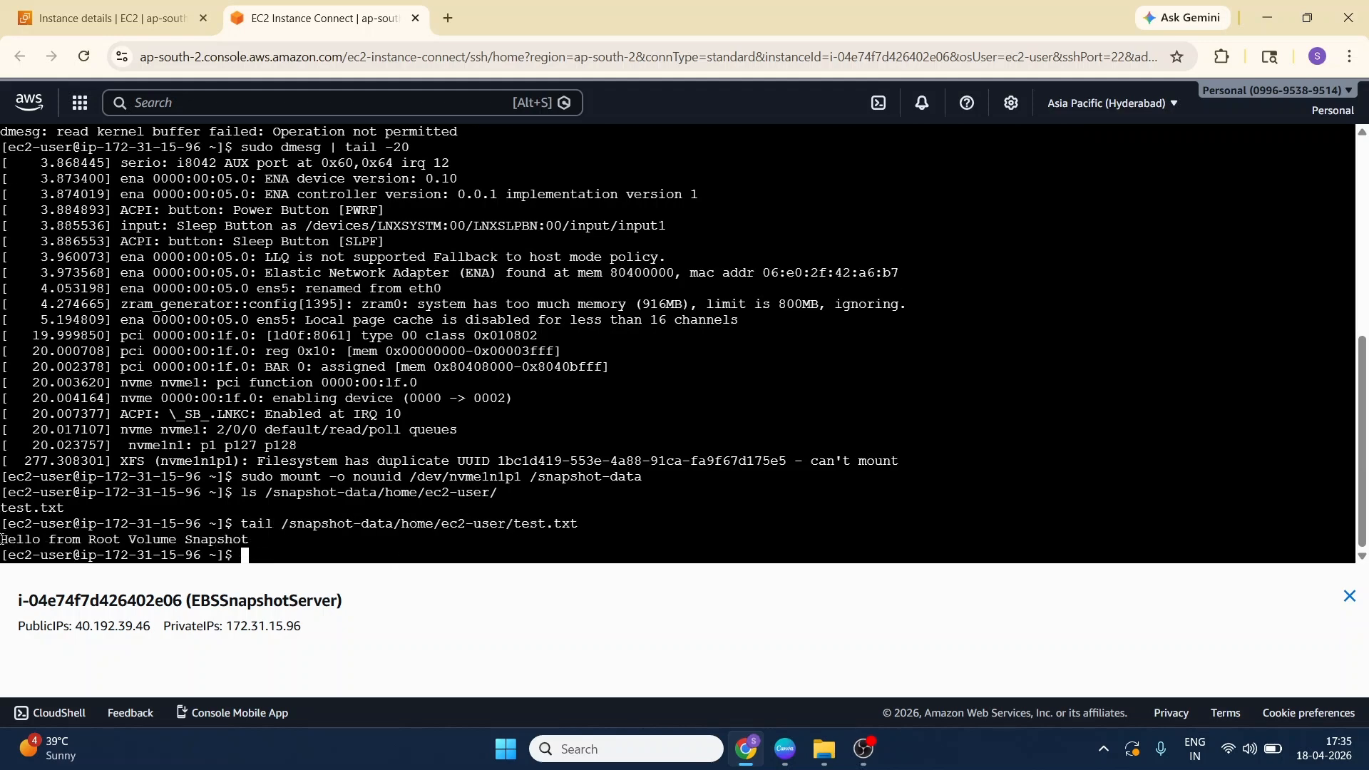
drag(2, 539, 250, 540)
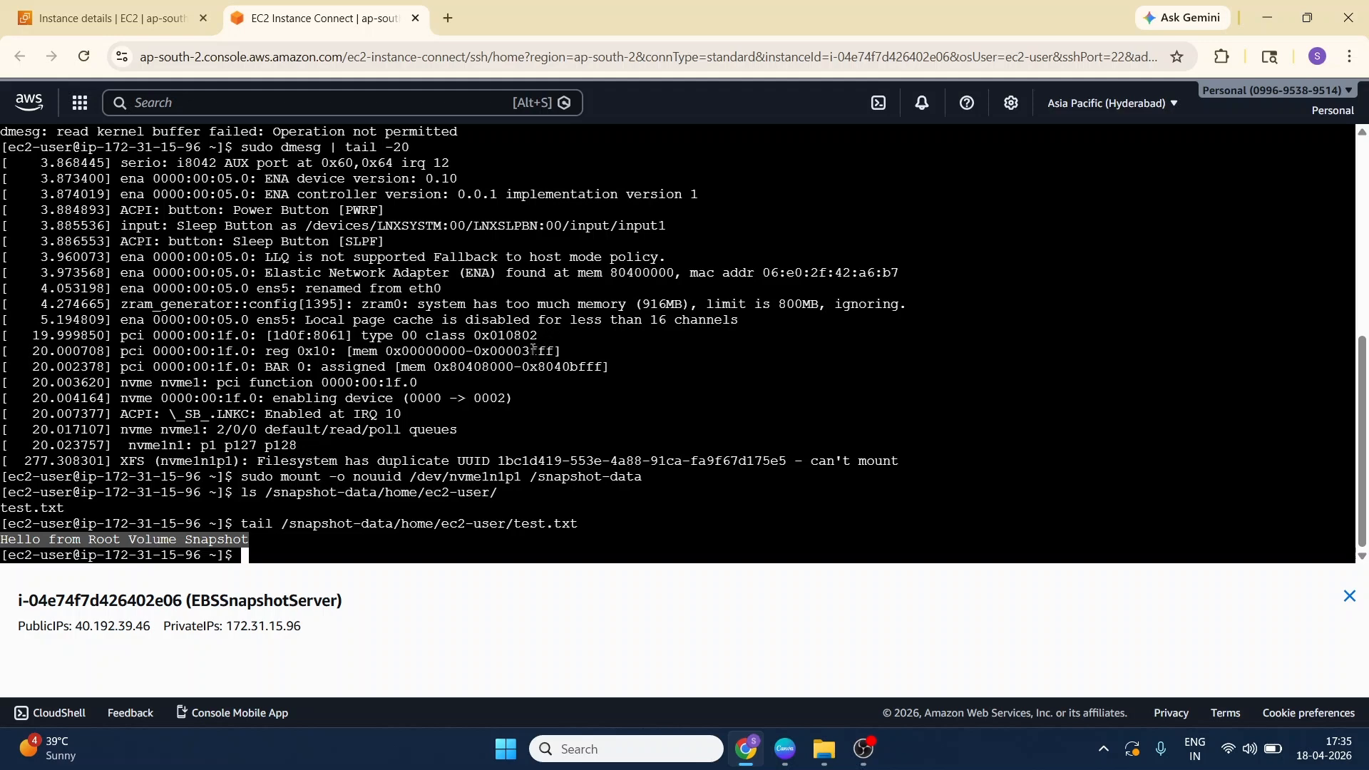
Step: View the Data Lifecycle Manager page in the EC2 console, and return to the list of running instances
key(ctrl+Tab)
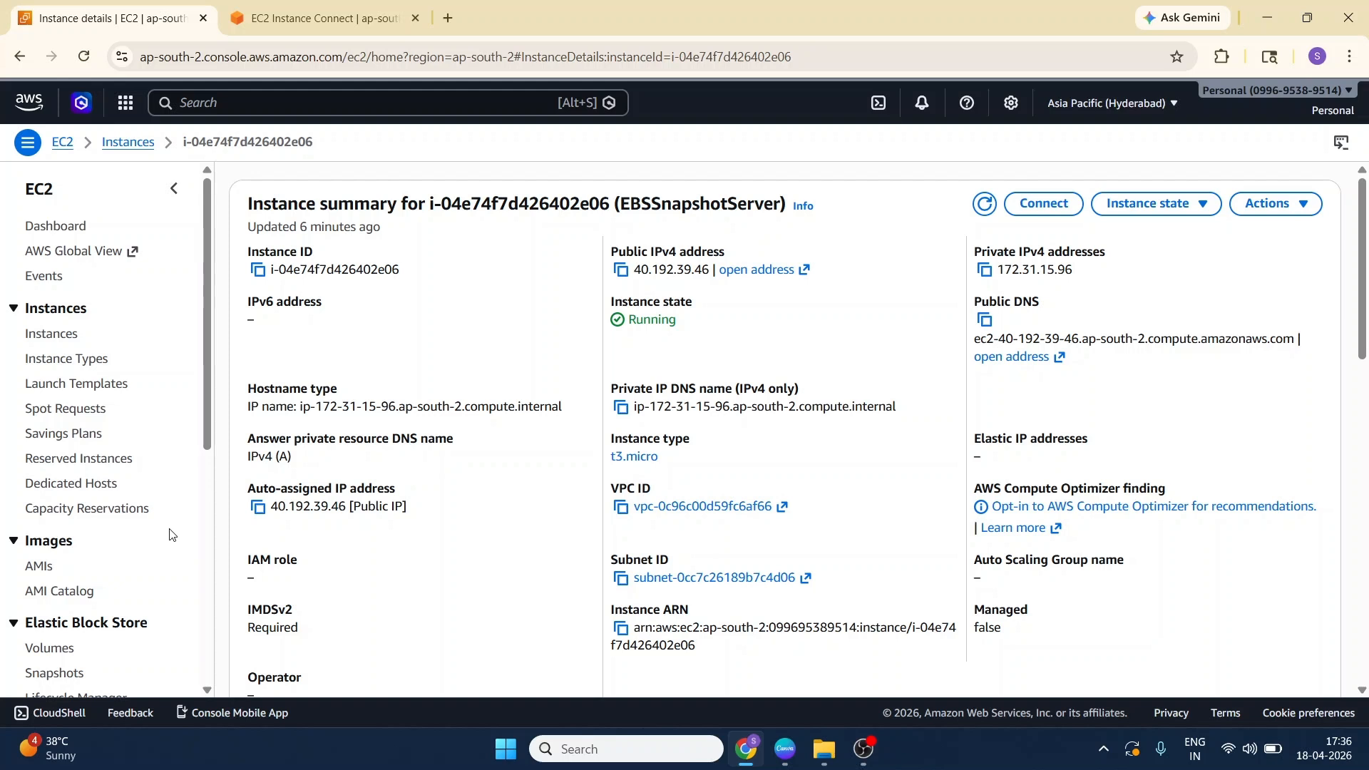
scroll(104, 470, down, 2)
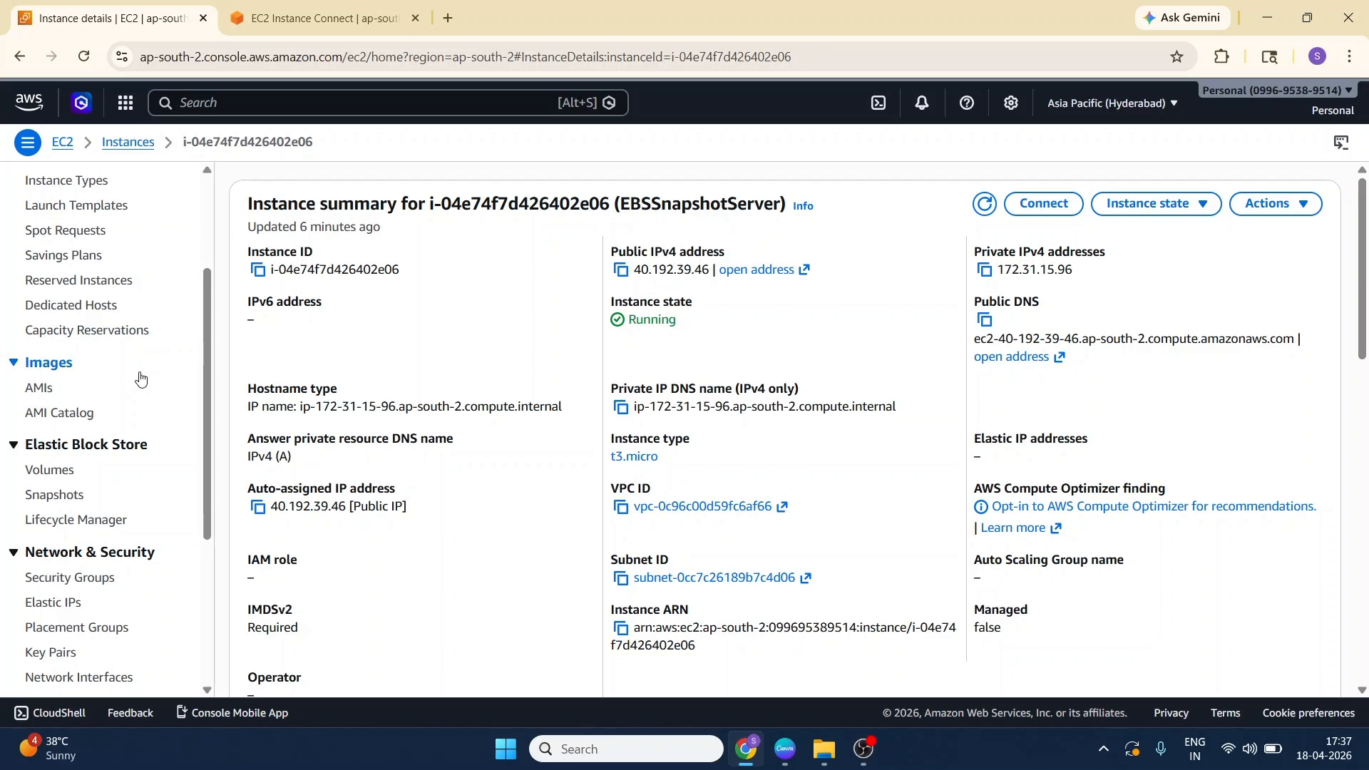
scroll(107, 395, up, 3)
scroll(110, 424, down, 3)
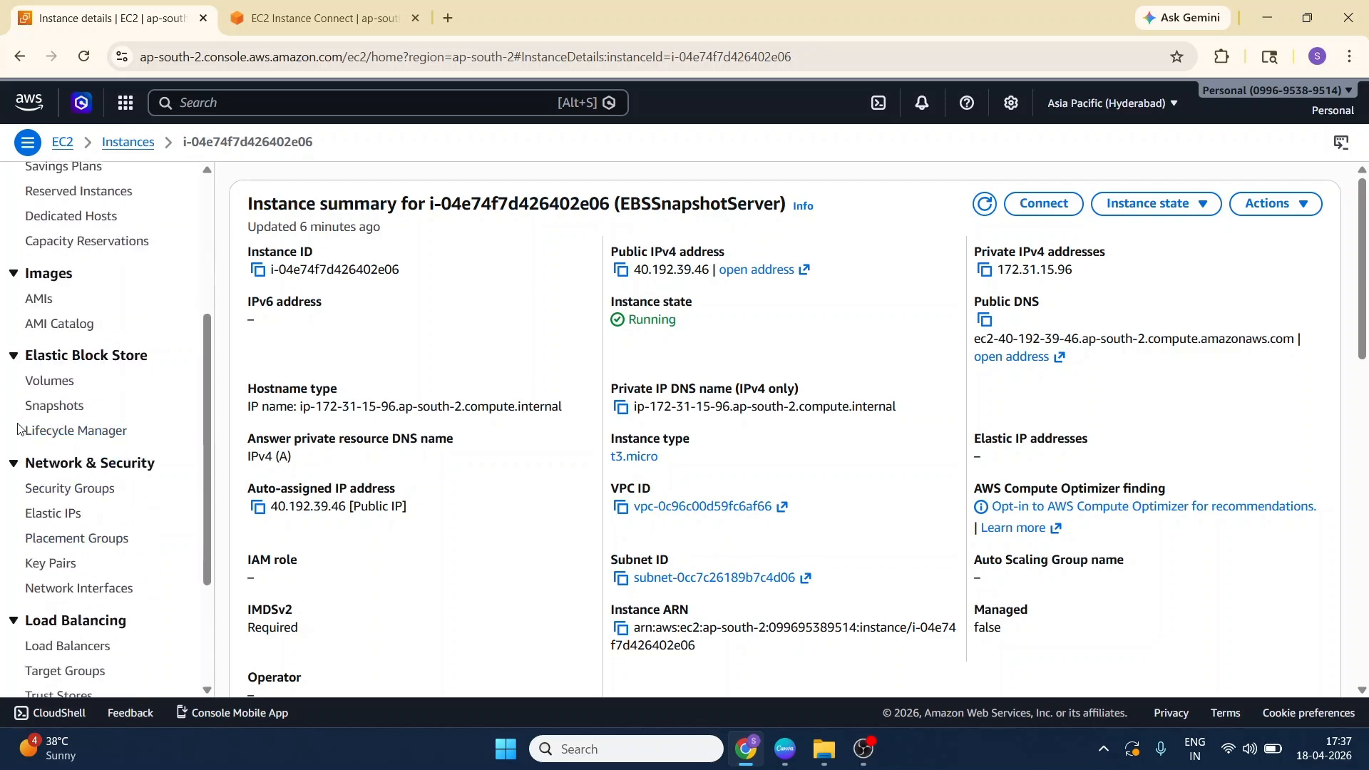
click(63, 431)
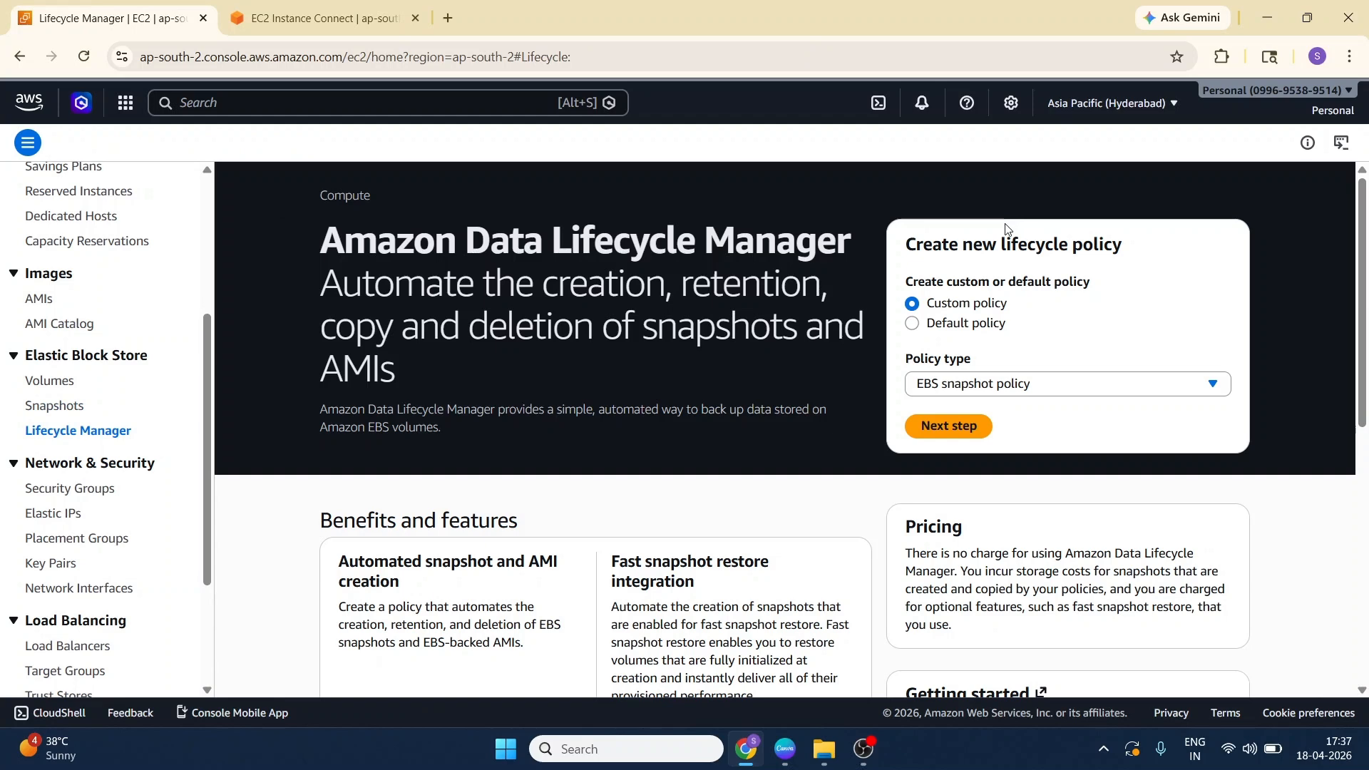
scroll(101, 412, up, 3)
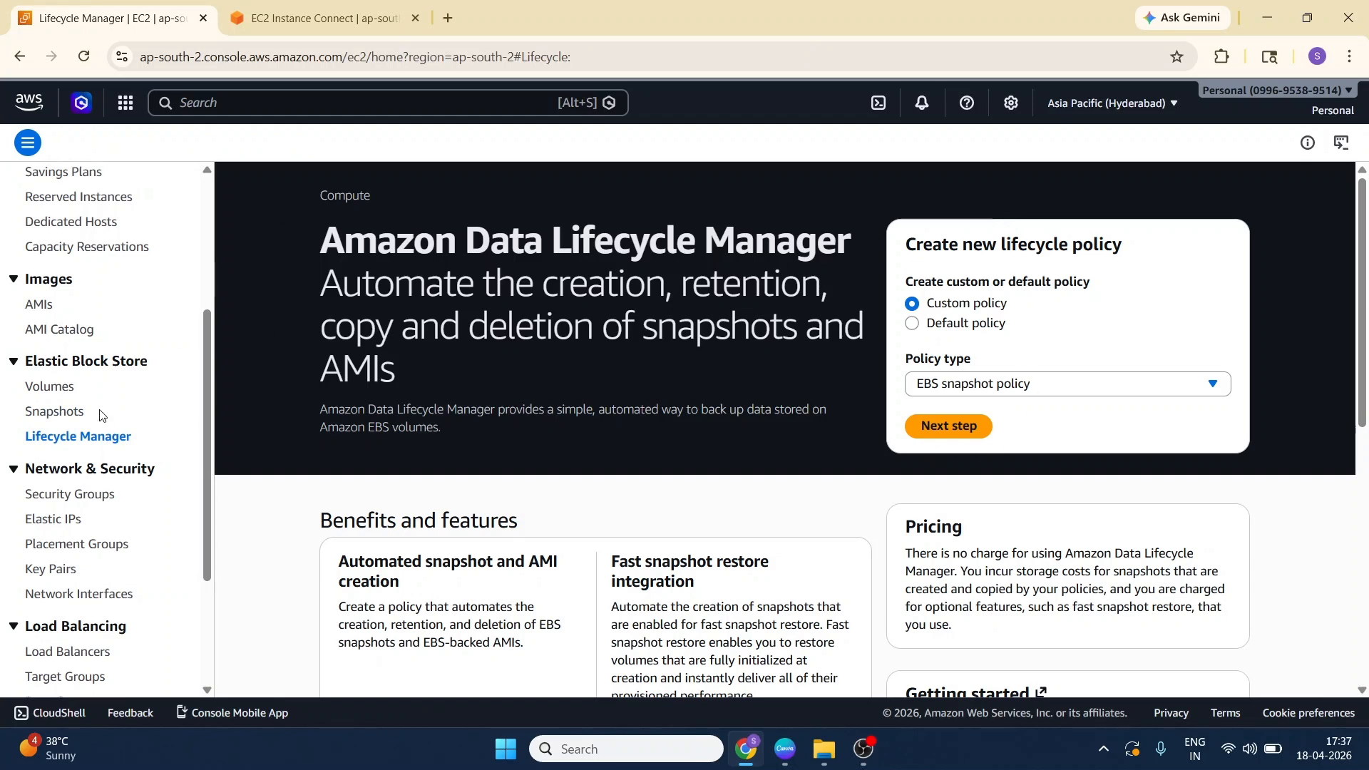
click(33, 335)
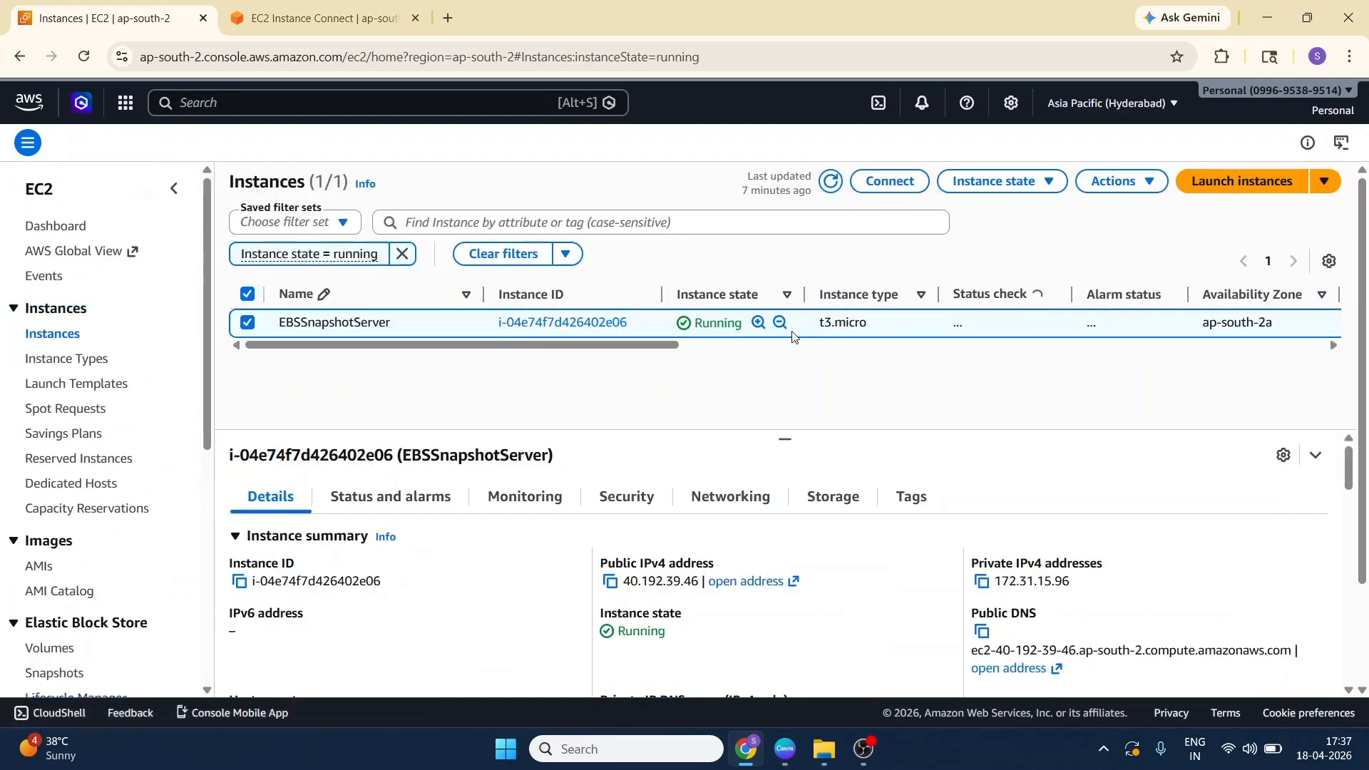